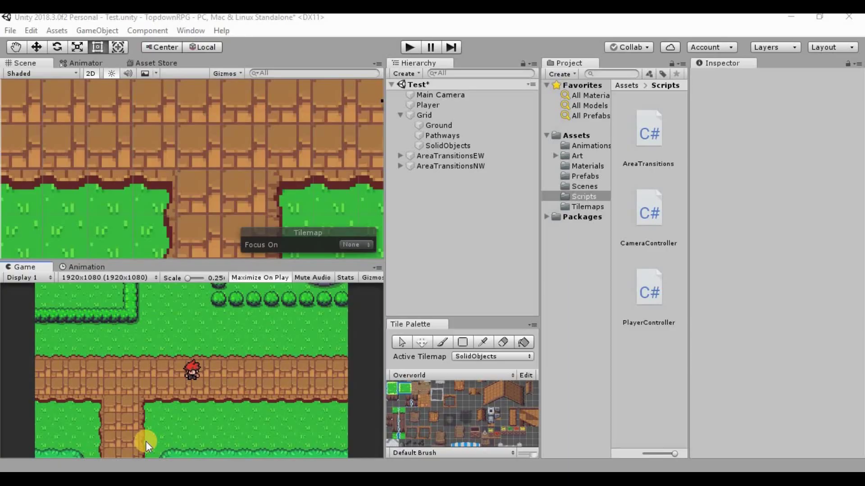
# Step: Play-test the scene by walking the player east along the path and around the fountain area, and stop the test
pyautogui.click(402, 48)
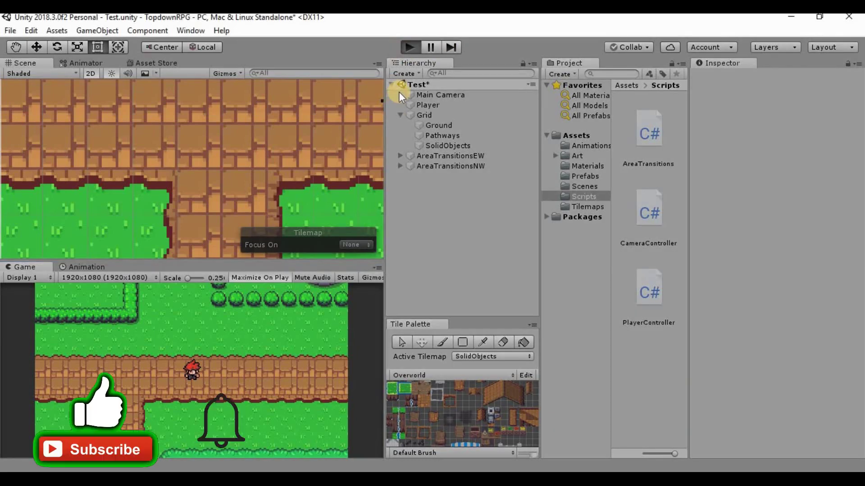
pyautogui.click(242, 278)
pyautogui.press('Right')
pyautogui.press('Right')
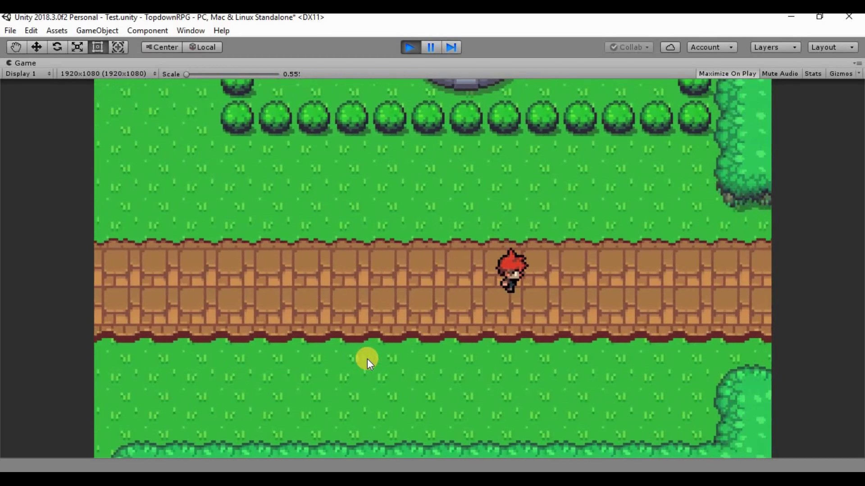
pyautogui.press('Right')
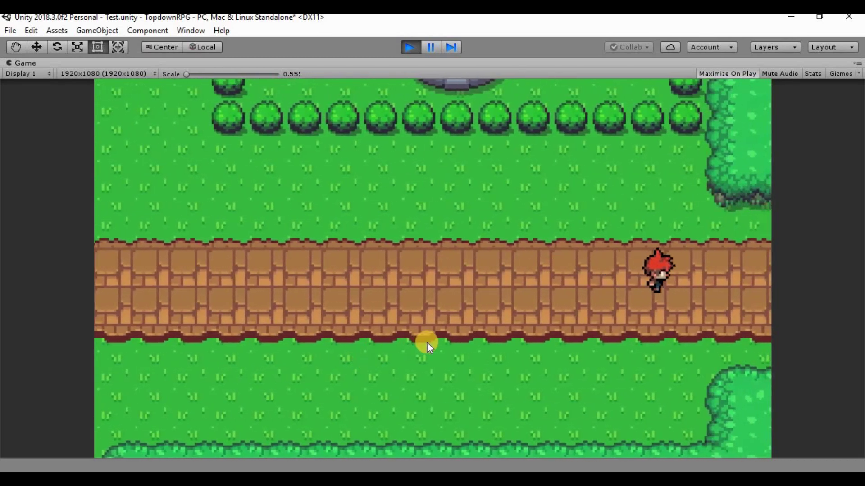
pyautogui.press('Right')
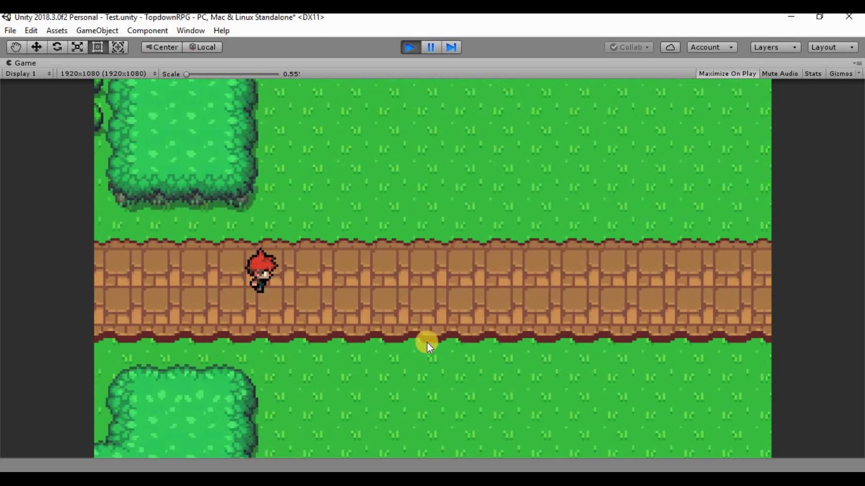
pyautogui.press('Up')
pyautogui.press('Right')
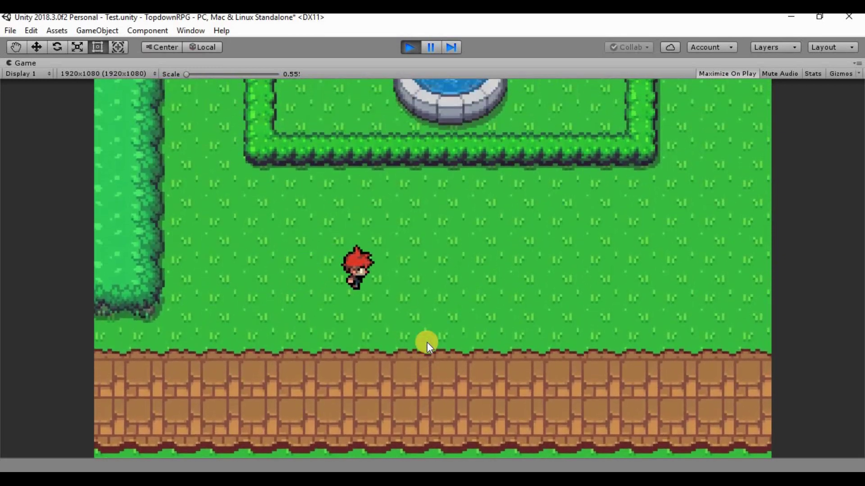
pyautogui.press('Right')
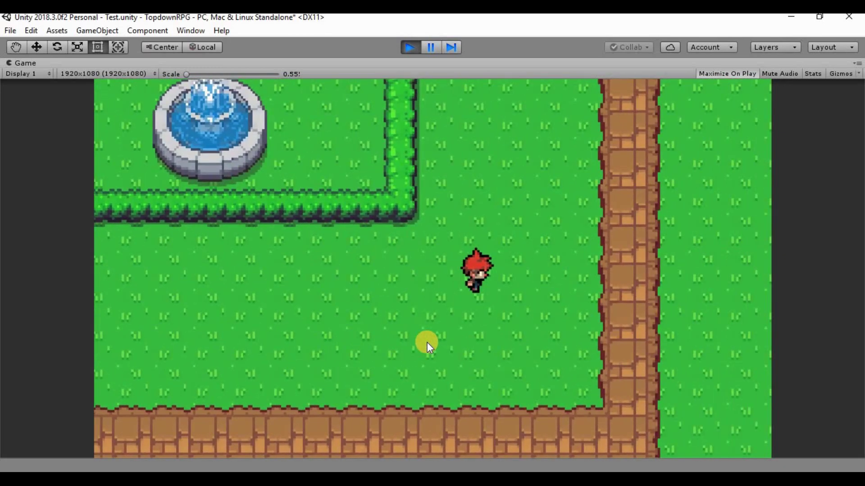
pyautogui.press('Down')
pyautogui.press('Left')
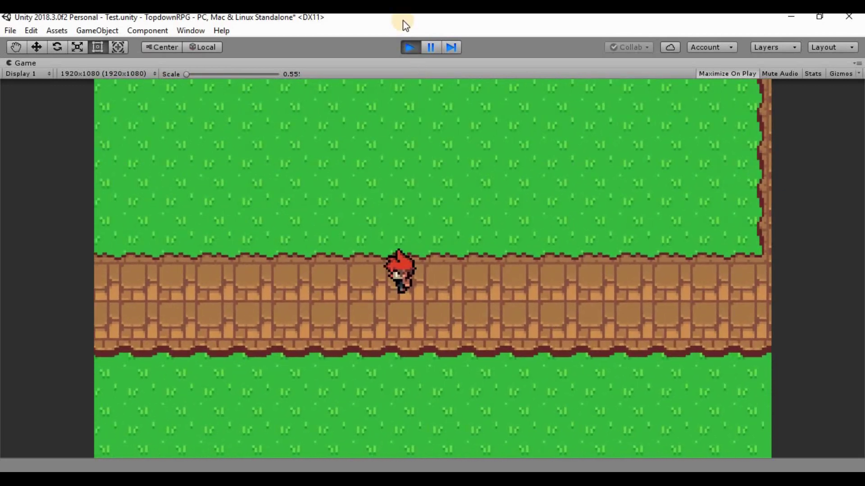
pyautogui.click(402, 47)
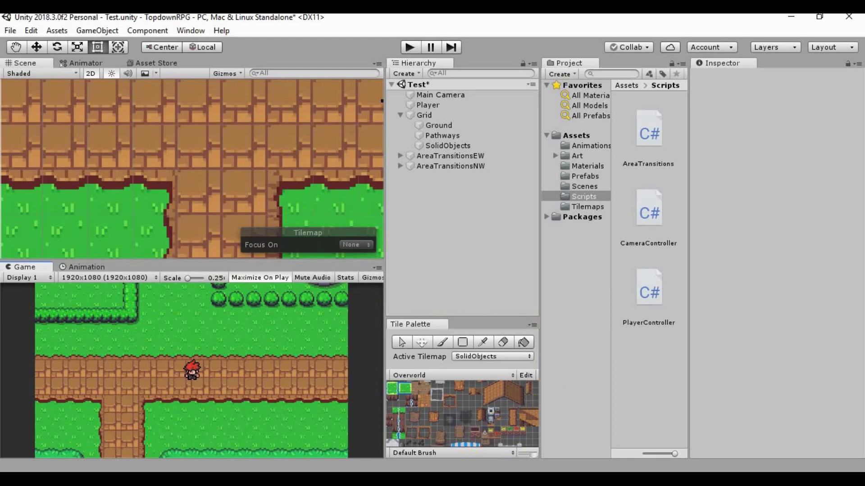
# Step: Review the Skeletons Rework page in the browser down to its download, and open the 24x32 folder in skeleton-1.3's PNG folder in File Explorer
pyautogui.hotkey('alt', 'Tab')
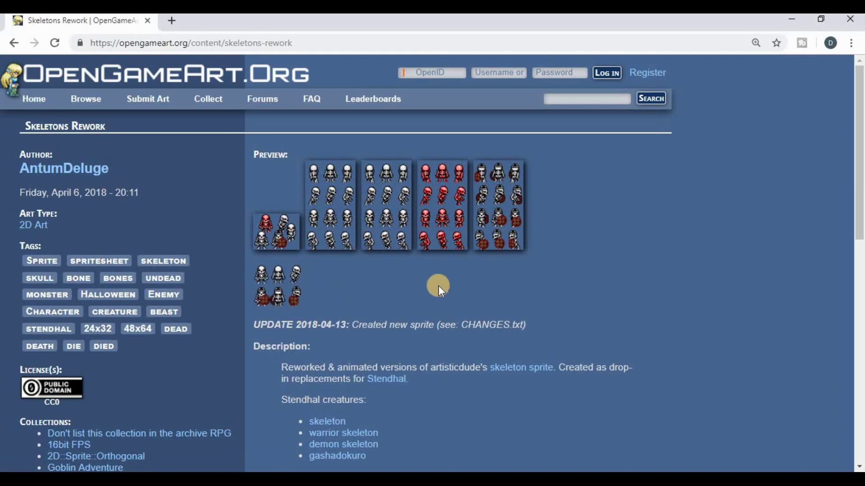
pyautogui.scroll(-10, 439, 286)
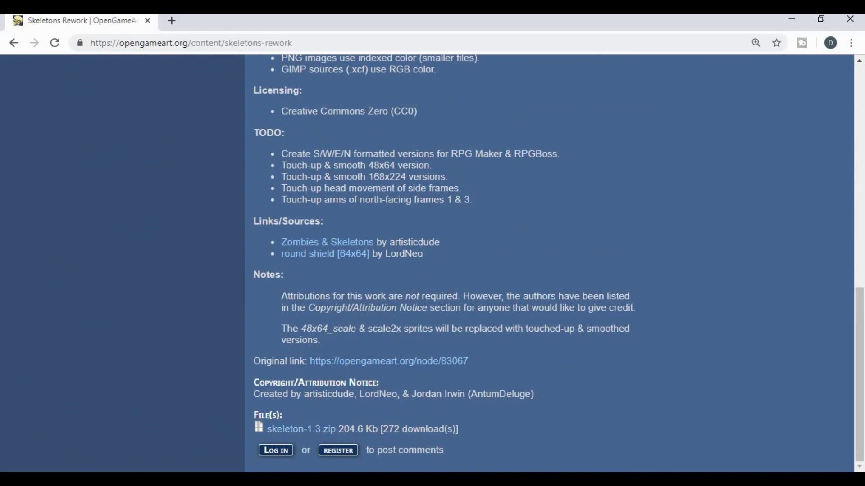
pyautogui.hotkey('alt', 'Tab')
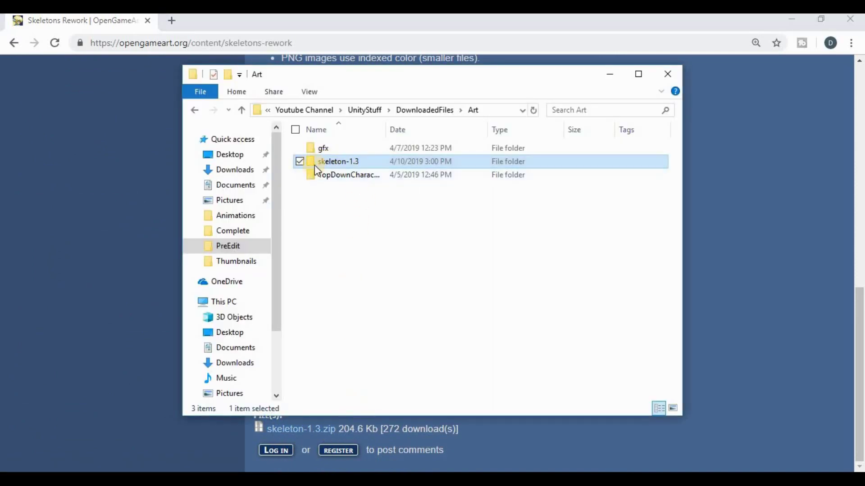
pyautogui.click(350, 161)
pyautogui.click(355, 164)
pyautogui.doubleClick(355, 164)
pyautogui.doubleClick(352, 150)
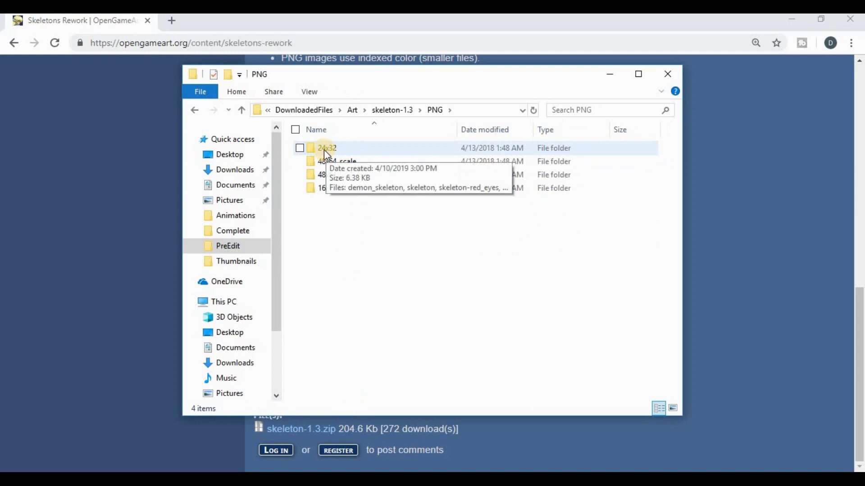
pyautogui.doubleClick(324, 150)
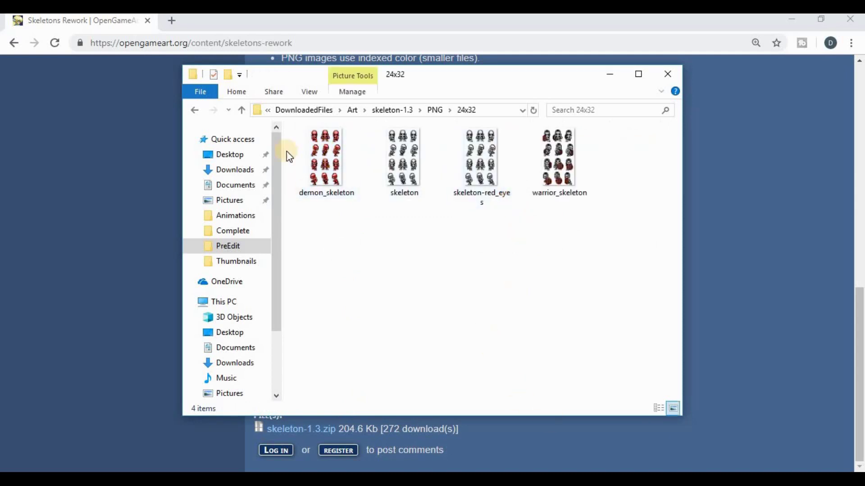
pyautogui.click(191, 109)
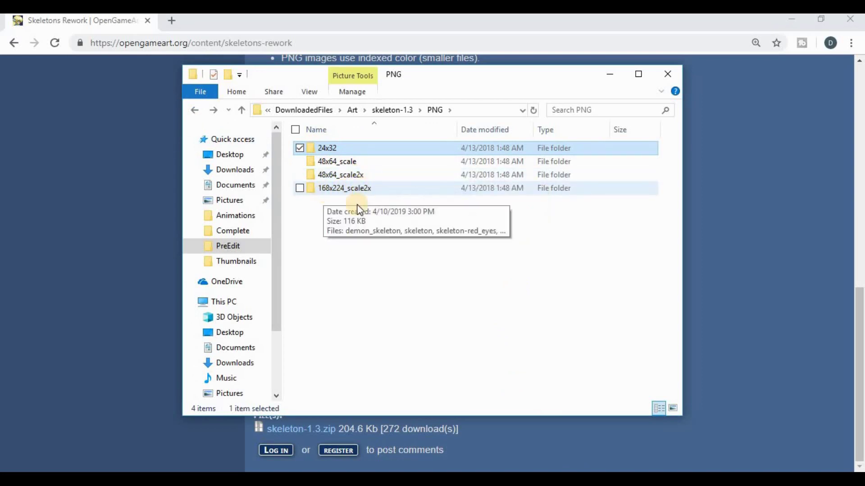
pyautogui.doubleClick(391, 147)
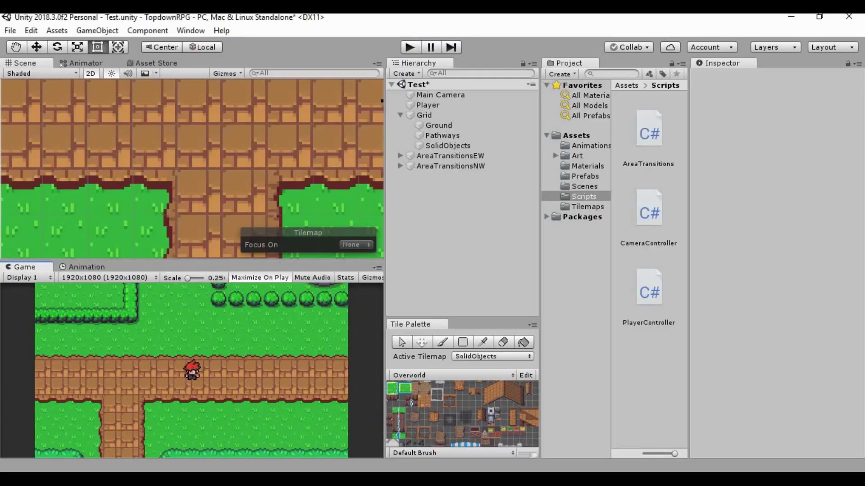
# Step: Import the warrior_skeleton image from the 24x32 folder into the Unity project's Art folder and show that folder's contents
pyautogui.hotkey('alt', 'Tab')
pyautogui.moveTo(428, 74); pyautogui.dragTo(153, 65)
pyautogui.moveTo(286, 154); pyautogui.dragTo(596, 156)
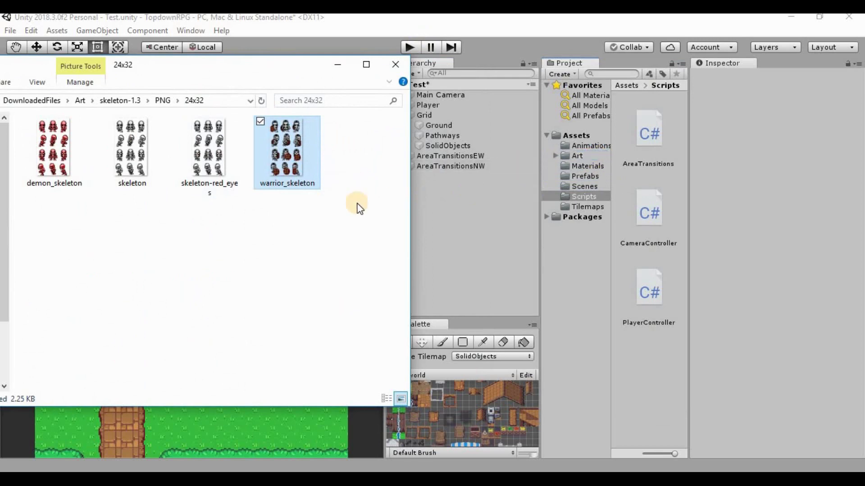
pyautogui.click(582, 155)
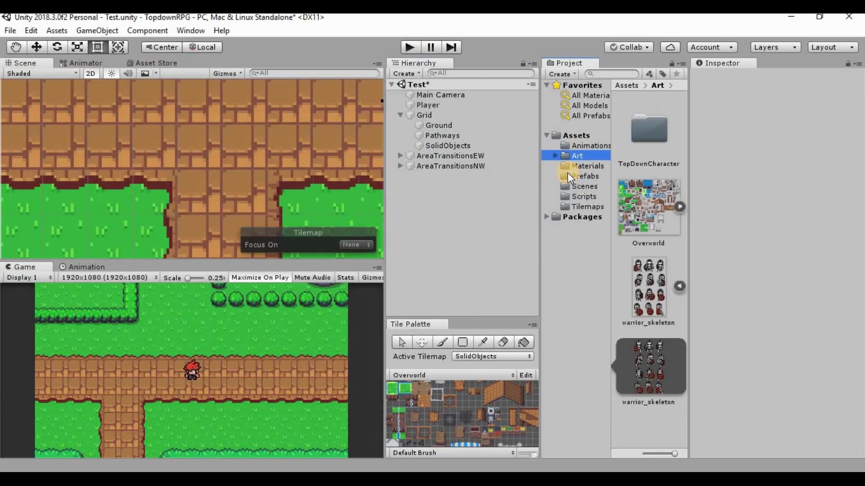
# Step: Set the warrior_skeleton texture to sprite mode Multiple, 16 pixels per unit and filter mode Point (no filter)
pyautogui.click(650, 286)
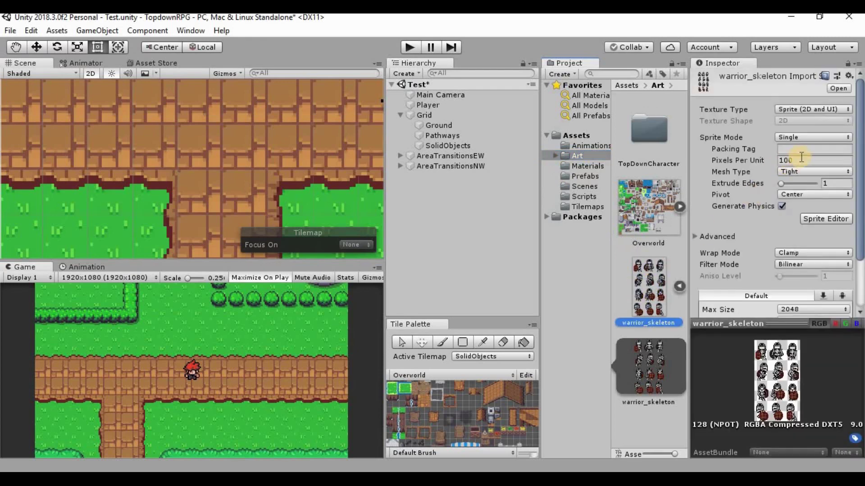
pyautogui.click(780, 136)
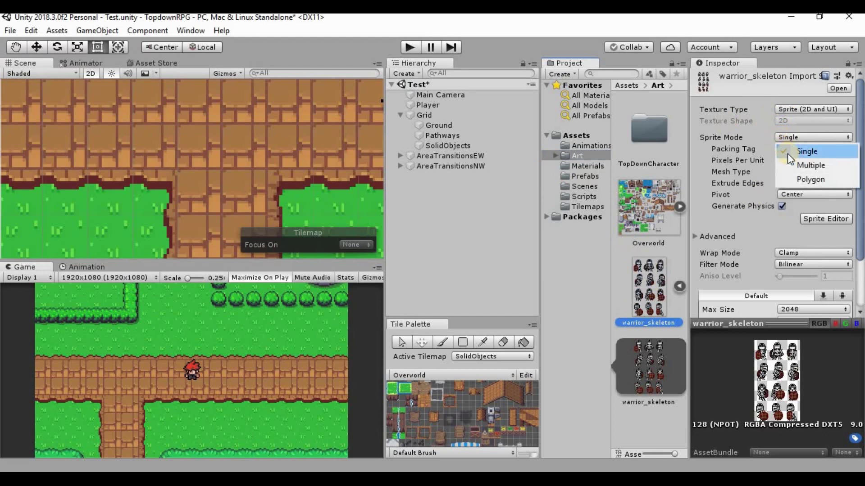
pyautogui.click(793, 163)
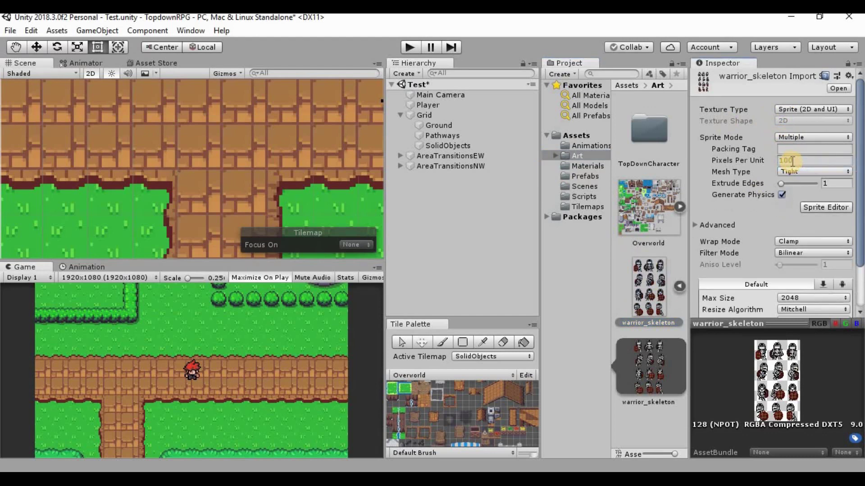
pyautogui.click(792, 160)
pyautogui.write('16')
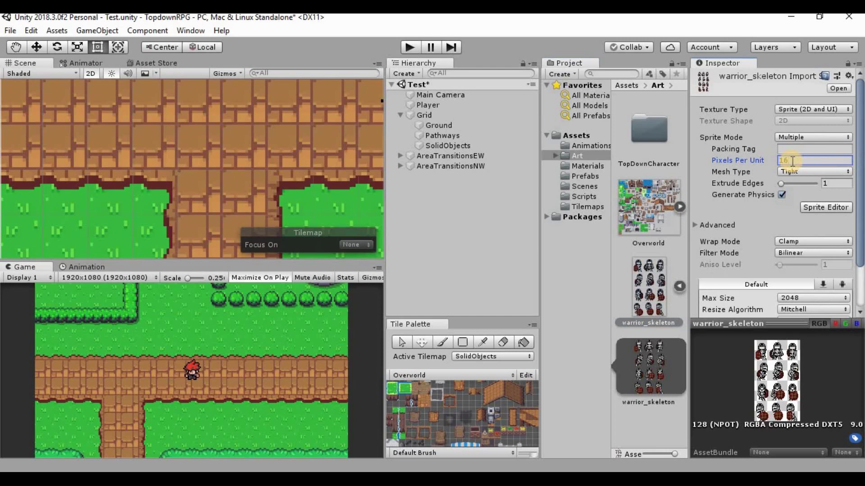
pyautogui.click(831, 254)
pyautogui.click(827, 266)
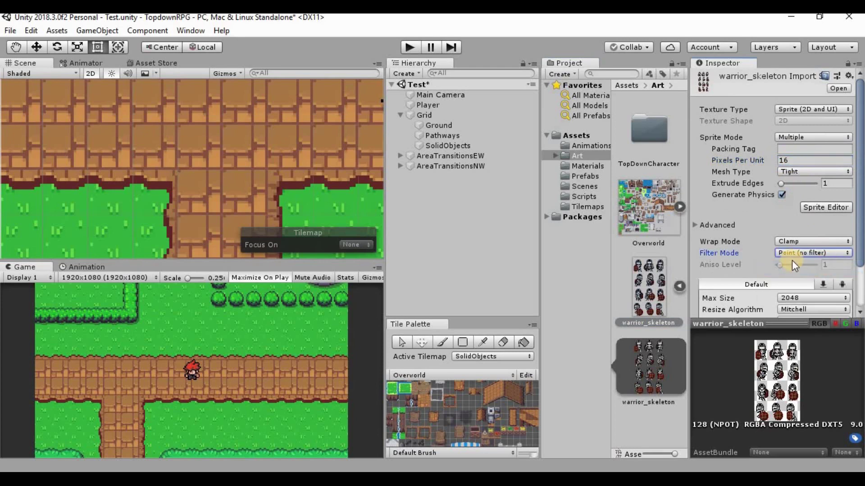
# Step: Limit the warrior_skeleton texture's max size to 128 and apply the import settings
pyautogui.scroll(-2, 793, 265)
pyautogui.click(814, 260)
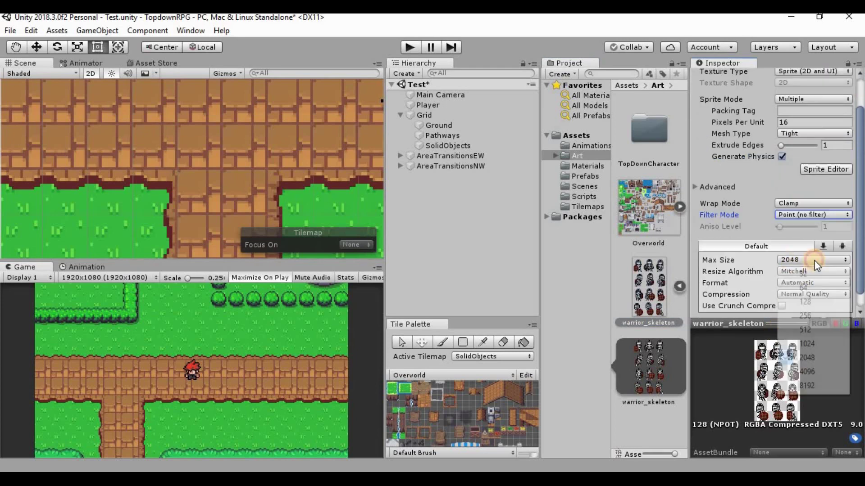
pyautogui.click(806, 302)
pyautogui.scroll(-1, 804, 266)
pyautogui.click(834, 304)
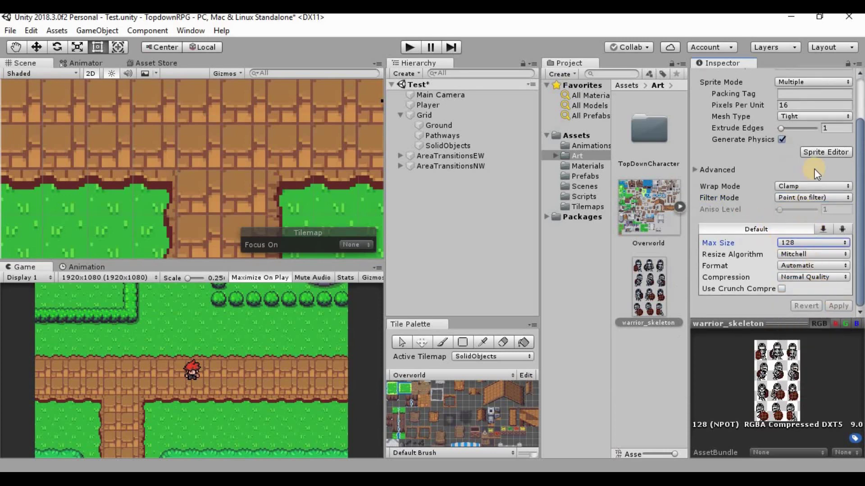
# Step: Open warrior_skeleton in the Sprite Editor, check its source folder for the sprite size, and set the slice type to Grid By Cell Size
pyautogui.click(831, 150)
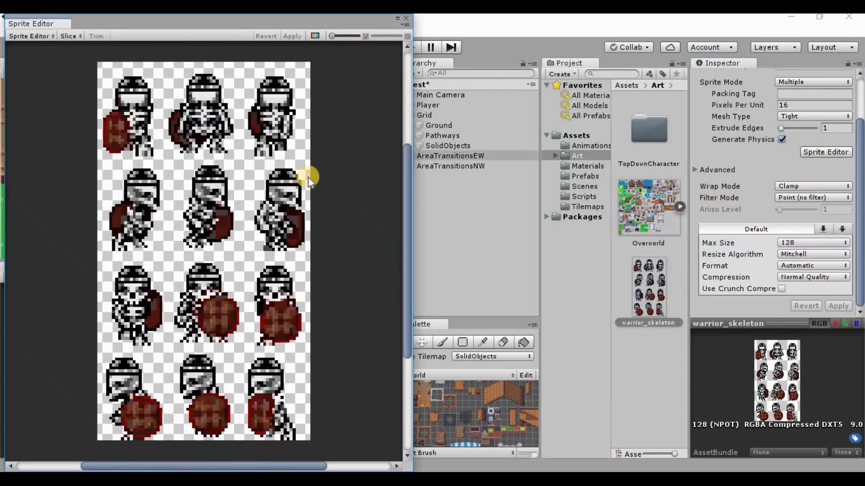
pyautogui.click(71, 36)
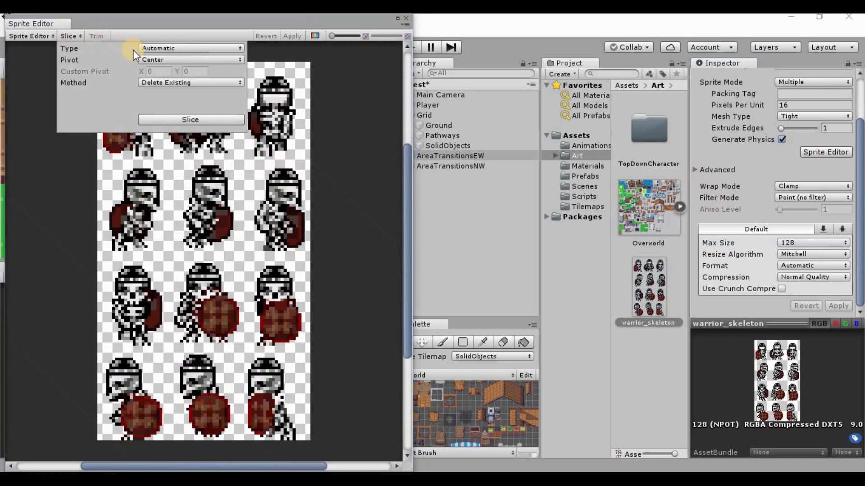
pyautogui.click(582, 444)
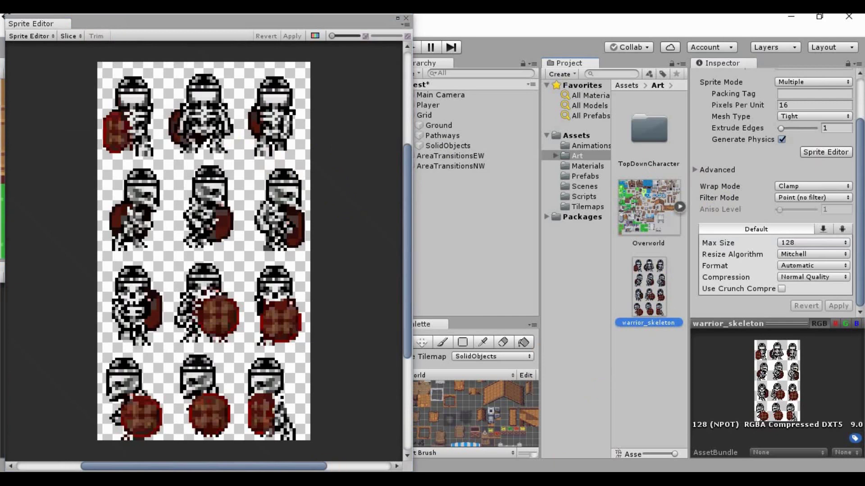
pyautogui.hotkey('alt', 'Tab')
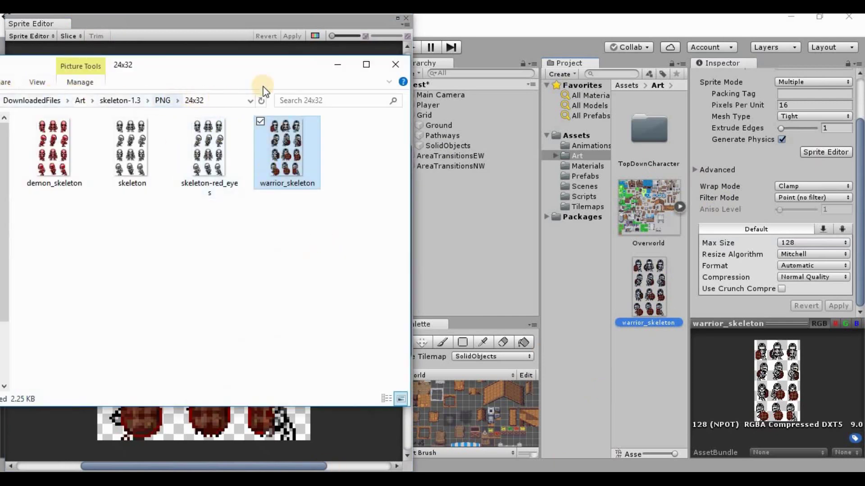
pyautogui.click(320, 24)
pyautogui.click(76, 37)
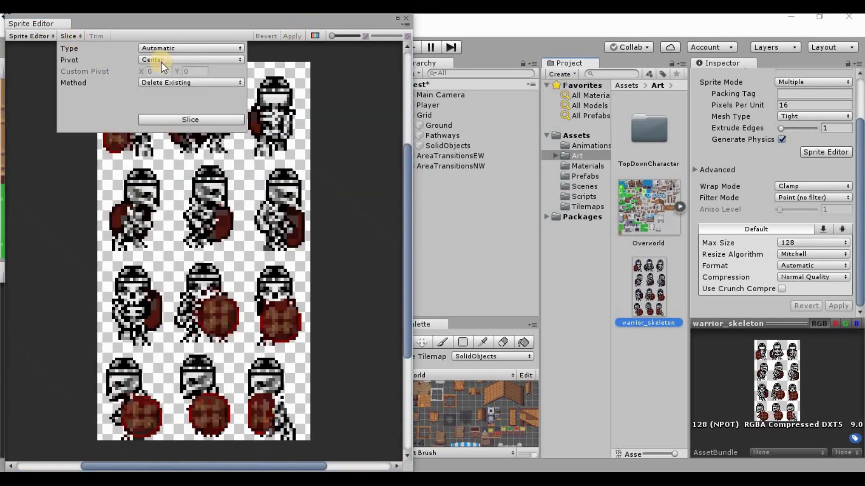
pyautogui.click(188, 47)
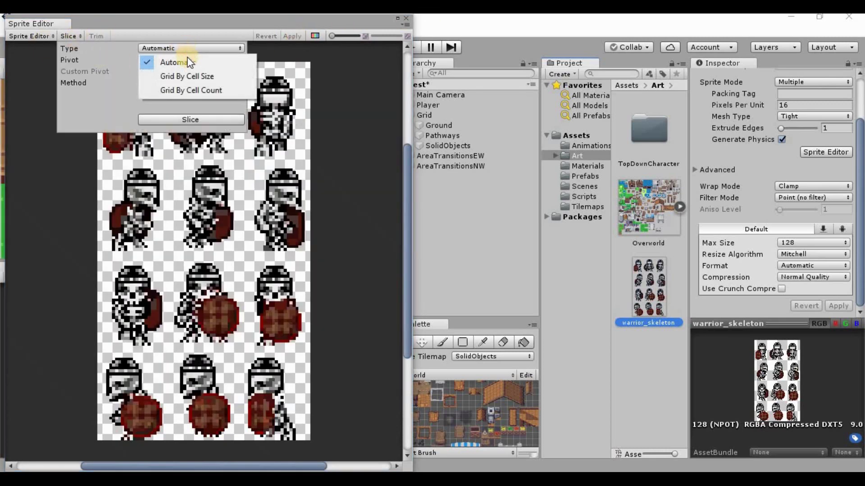
pyautogui.click(187, 77)
# Step: Set the slice grid's pixel size to 24 in X and 32 in Y
pyautogui.click(164, 60)
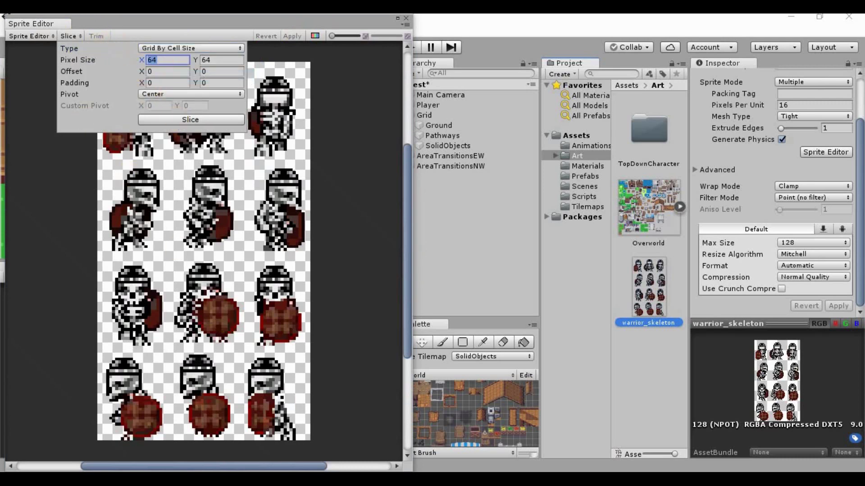
pyautogui.hotkey('alt', 'Tab')
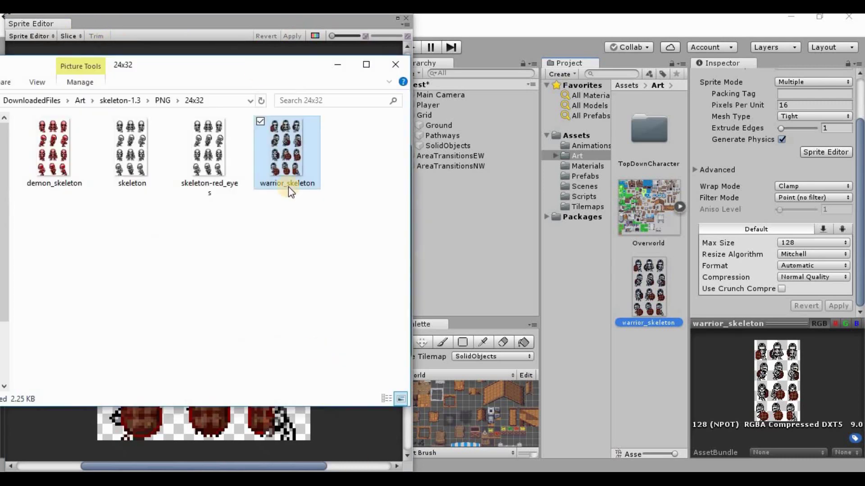
pyautogui.click(215, 39)
pyautogui.click(79, 37)
pyautogui.click(152, 61)
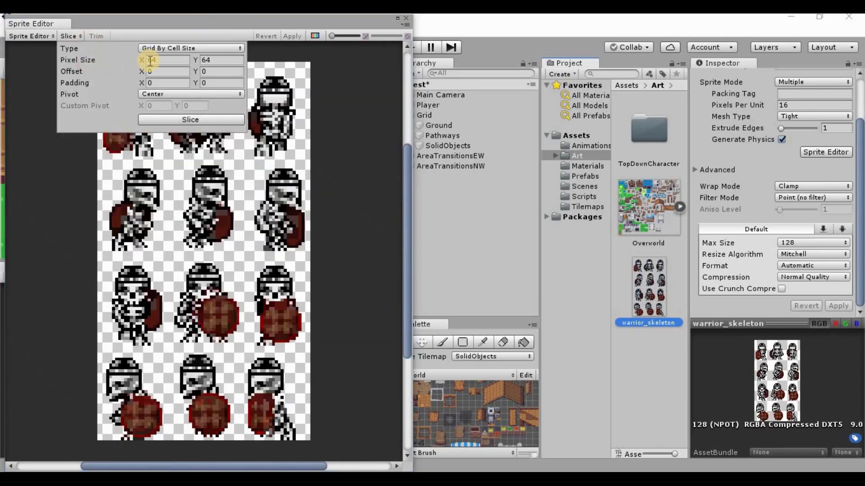
pyautogui.write('24')
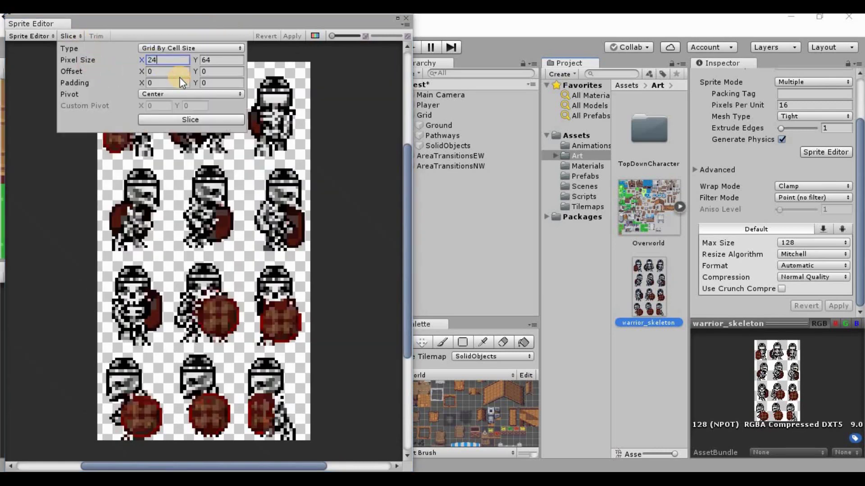
pyautogui.press('Tab')
pyautogui.write('32')
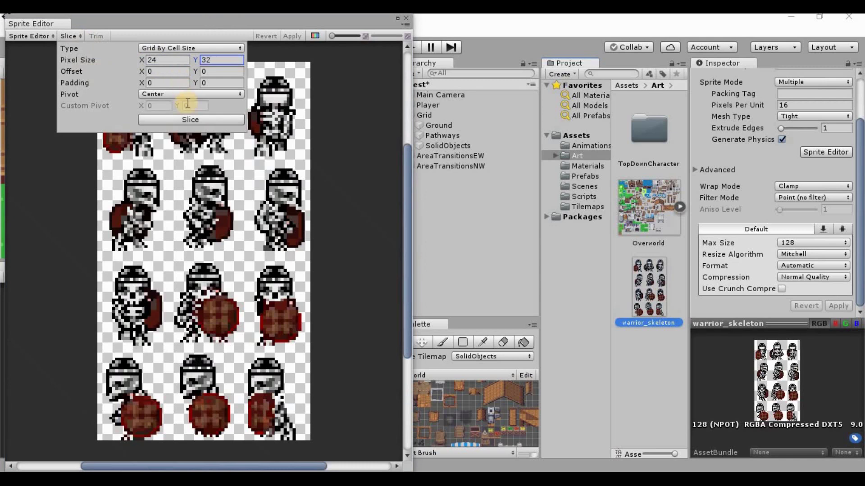
# Step: Slice the warrior_skeleton sheet with the grid settings, check the separate frames, and apply the slicing before closing the Sprite Editor
pyautogui.click(187, 119)
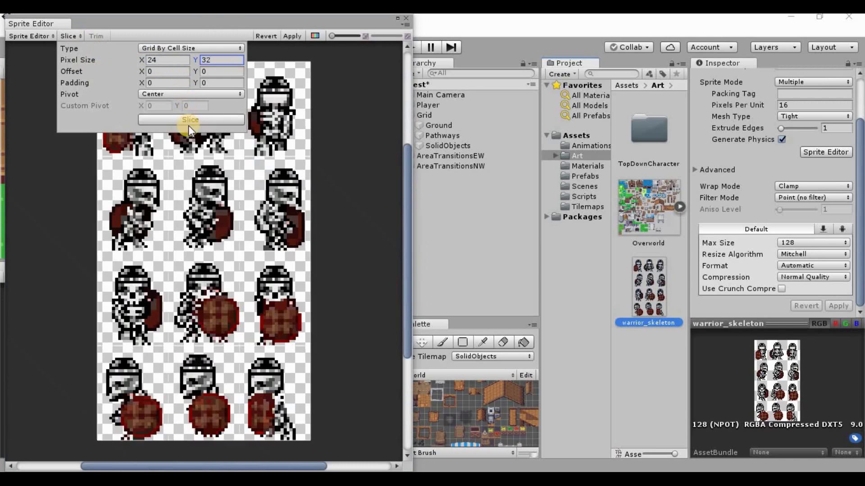
pyautogui.click(339, 133)
pyautogui.click(290, 120)
pyautogui.click(290, 204)
pyautogui.click(225, 204)
pyautogui.click(222, 135)
pyautogui.click(160, 124)
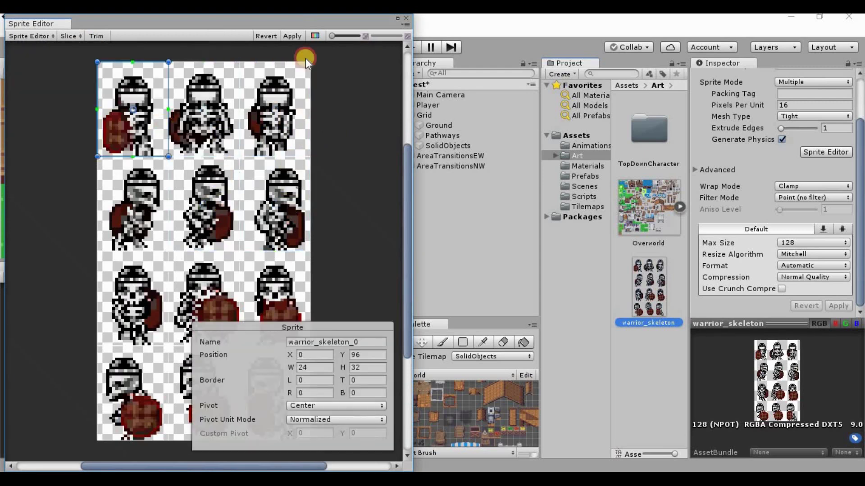
pyautogui.click(287, 35)
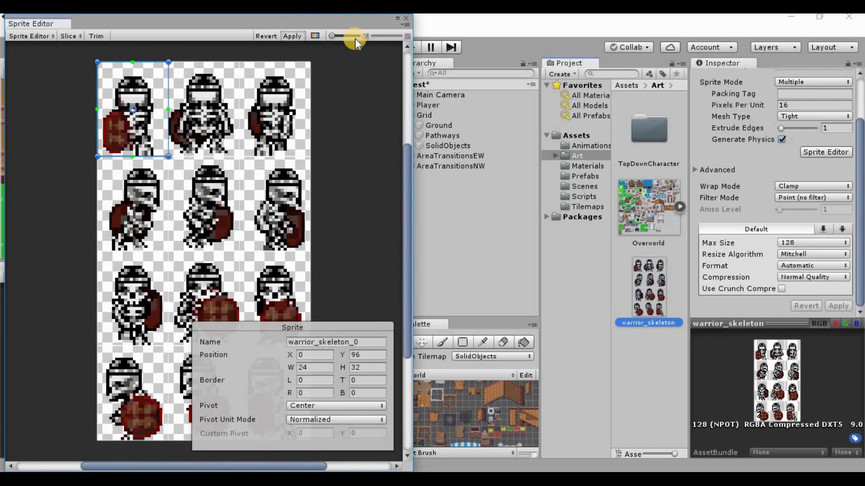
pyautogui.click(405, 19)
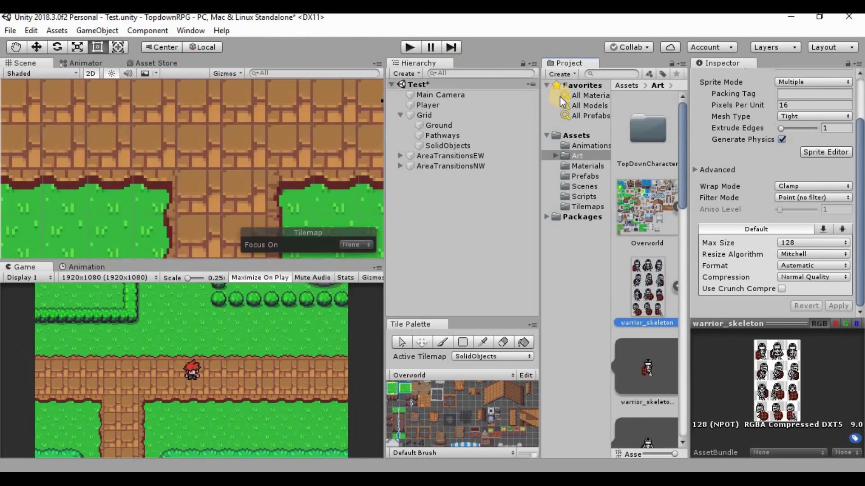
# Step: Add the front-facing warrior_skeleton_7 sprite from the Art folder to the scene as a new object
pyautogui.scroll(-6, 664, 273)
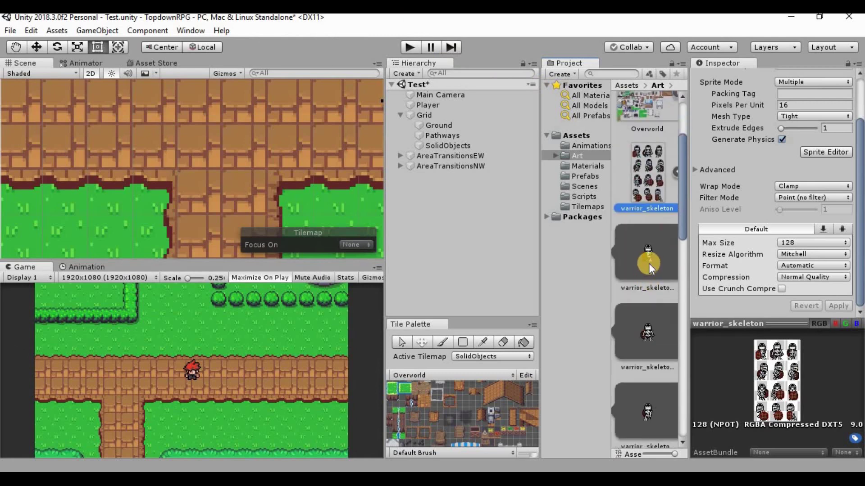
pyautogui.scroll(-1, 658, 269)
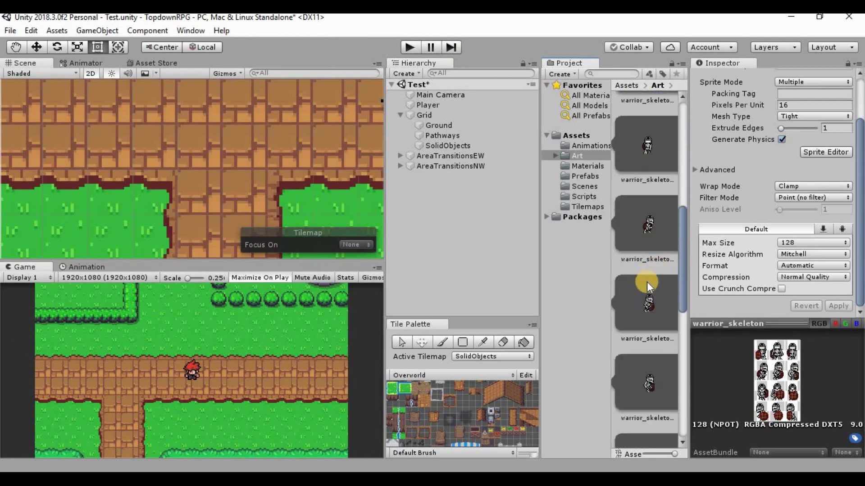
pyautogui.scroll(-1, 647, 282)
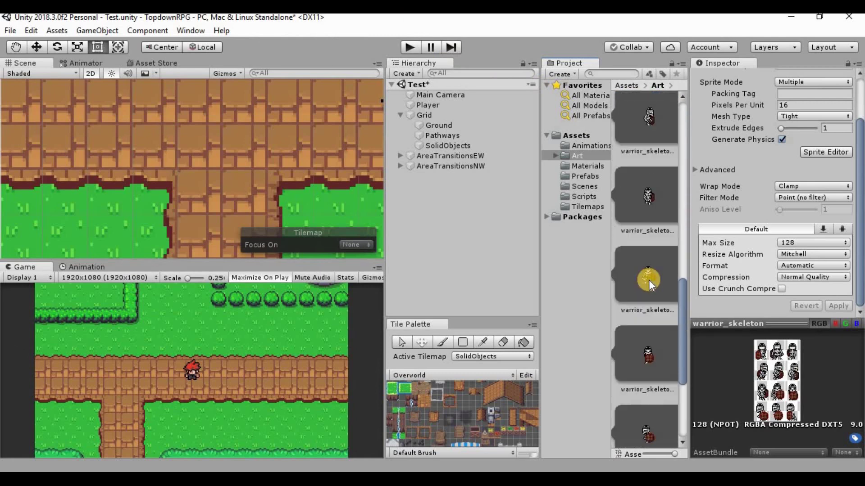
pyautogui.click(655, 275)
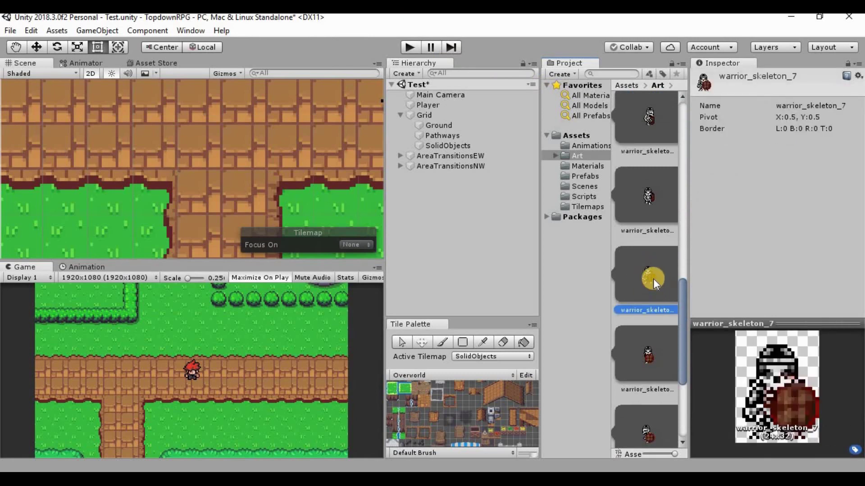
pyautogui.moveTo(653, 278); pyautogui.dragTo(452, 213)
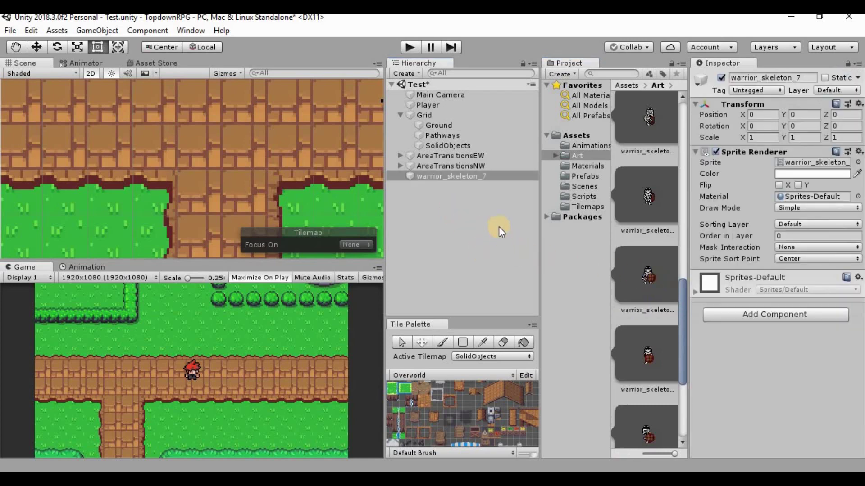
# Step: Rename the warrior_skeleton_7 object in the scene as Skeleton
pyautogui.click(456, 175)
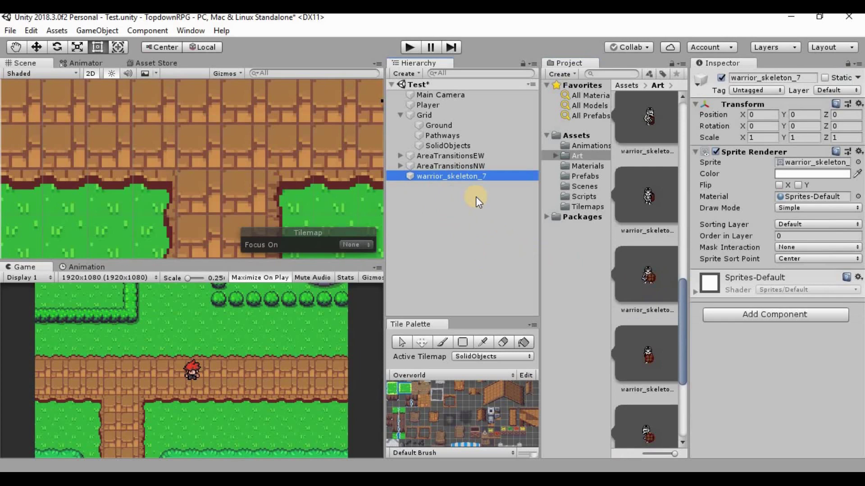
pyautogui.press('F2')
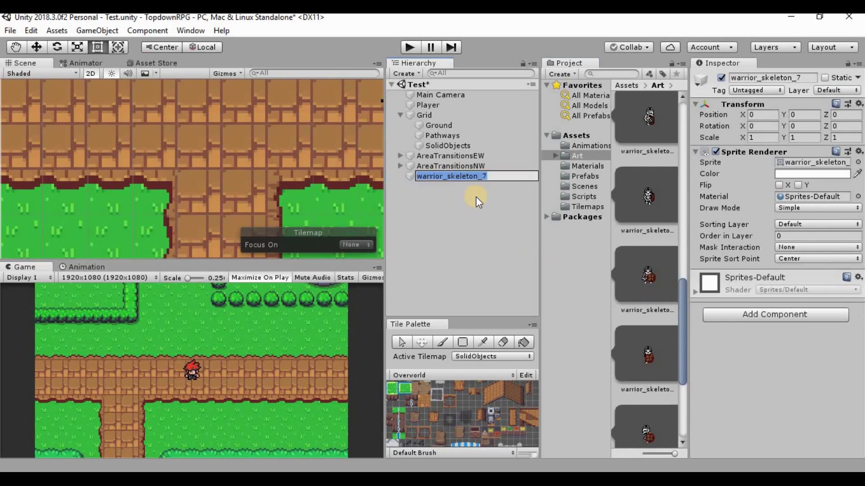
pyautogui.write('Skeleto')
pyautogui.press('BackSpace')
pyautogui.press('BackSpace')
pyautogui.write('ton')
pyautogui.press('Return')
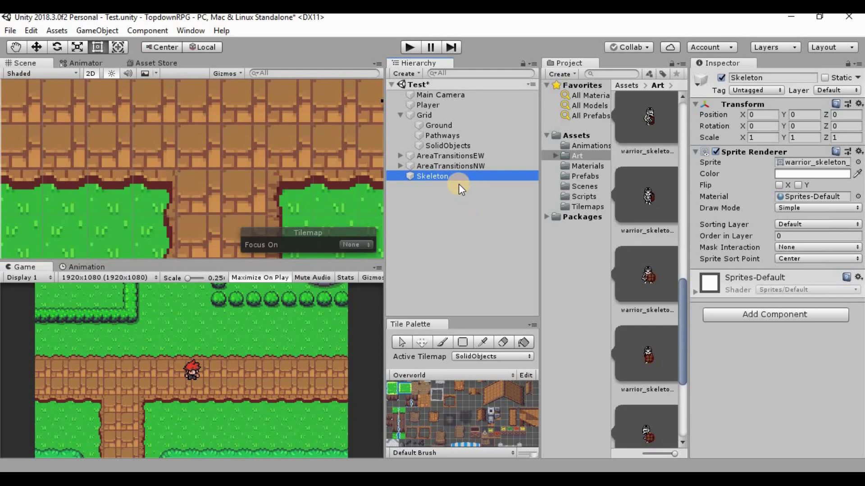
# Step: Set the Skeleton's Sprite Renderer sorting layer to Player and locate the sprite in the scene
pyautogui.click(808, 223)
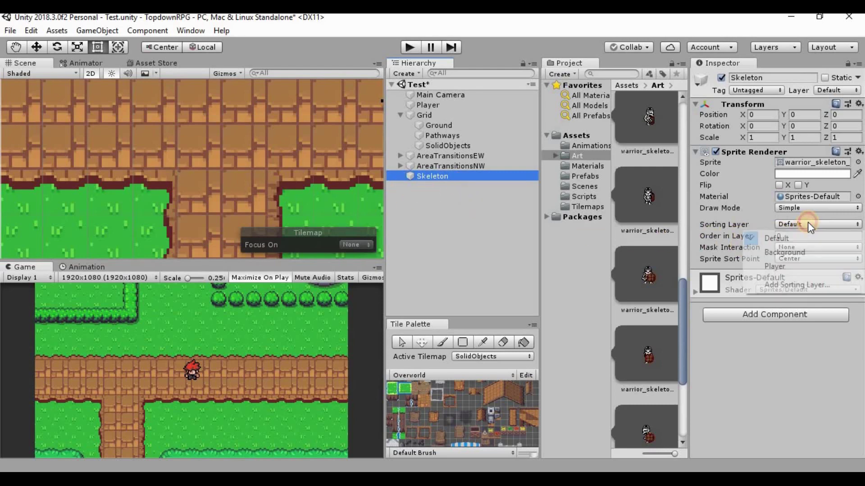
pyautogui.click(775, 266)
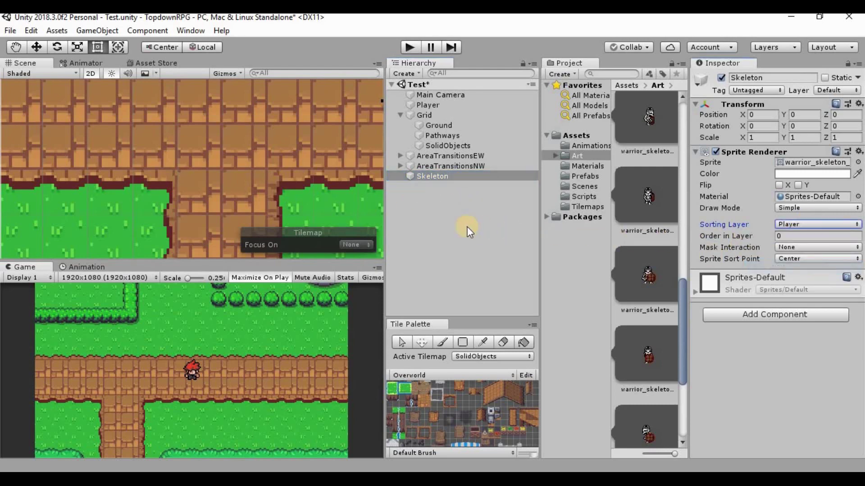
pyautogui.scroll(-5, 197, 188)
pyautogui.moveTo(231, 177); pyautogui.dragTo(383, 187, button='middle')
pyautogui.moveTo(196, 164); pyautogui.dragTo(255, 209, button='middle')
pyautogui.scroll(2, 188, 168)
# Step: Switch the Skeleton's sorting layer to Default to compare the rendering, and set it back to Player
pyautogui.click(849, 225)
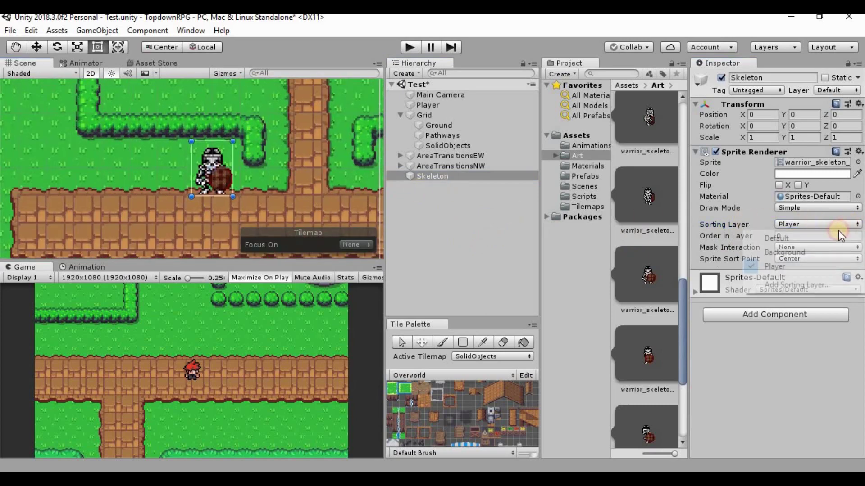
pyautogui.click(830, 236)
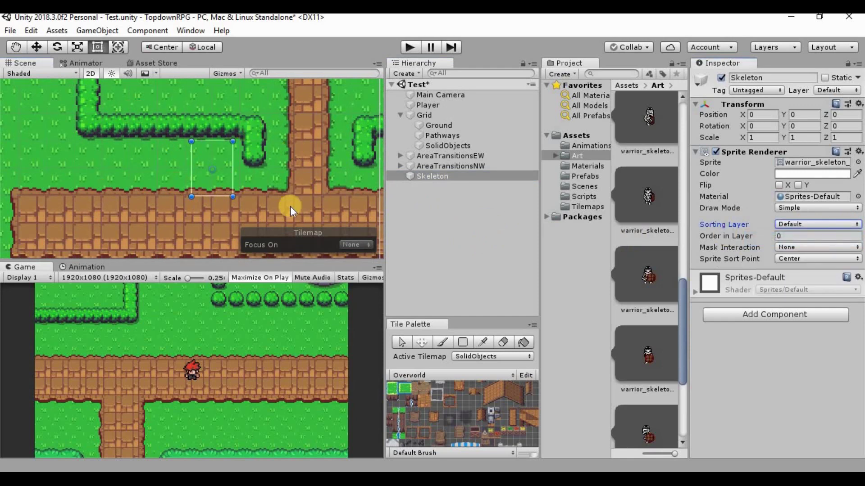
pyautogui.click(819, 224)
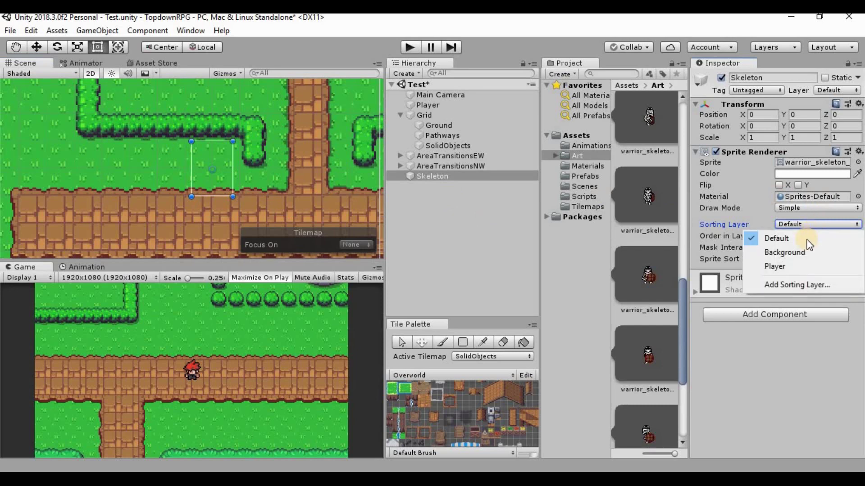
pyautogui.click(791, 267)
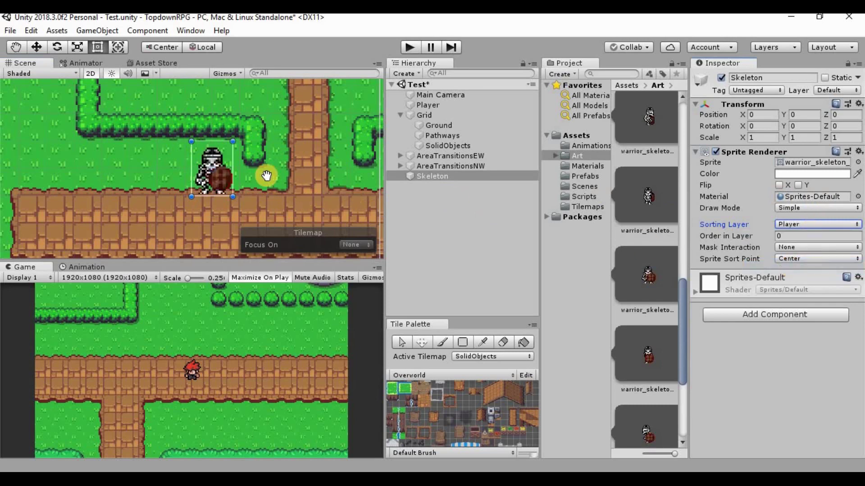
# Step: Add a Box Collider 2D component to the Skeleton
pyautogui.moveTo(266, 176); pyautogui.dragTo(258, 188, button='middle')
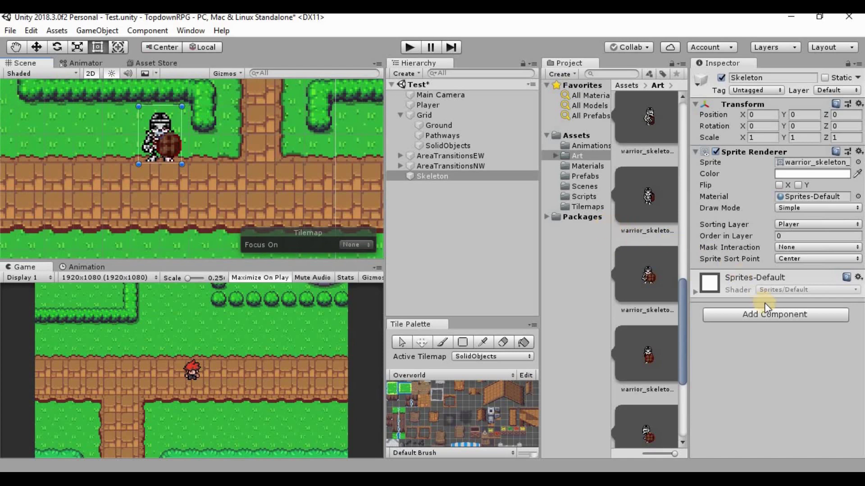
pyautogui.click(768, 315)
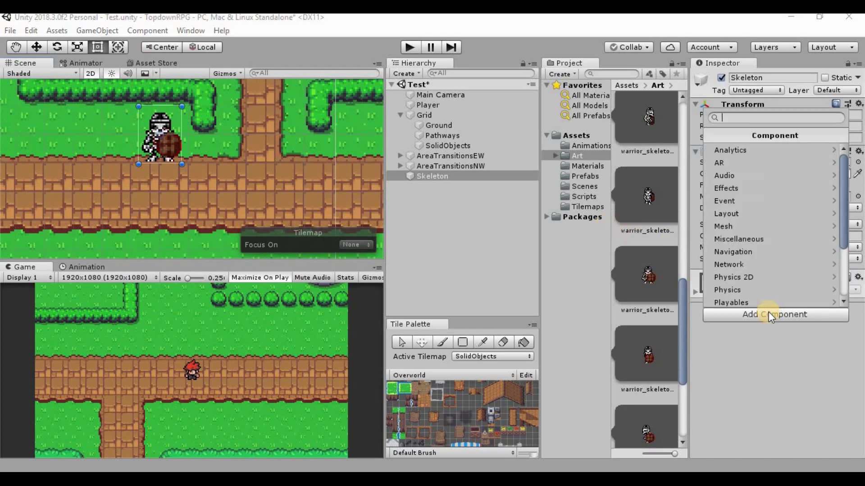
pyautogui.write('bo')
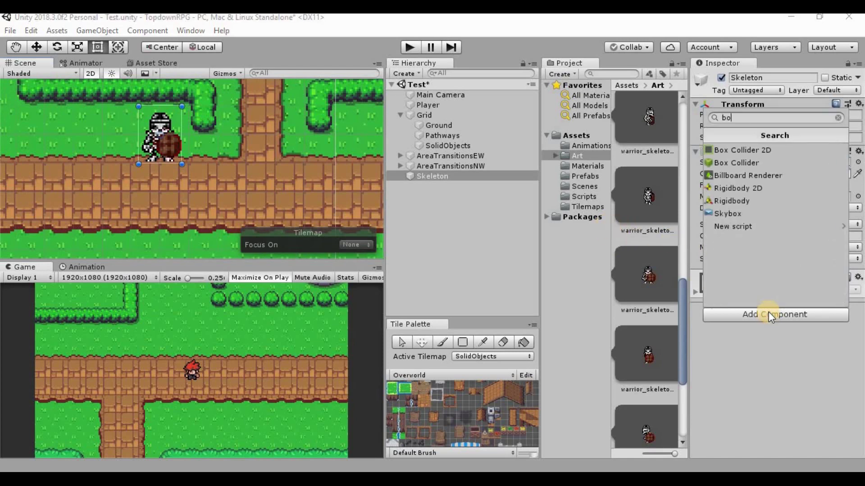
pyautogui.press('Down')
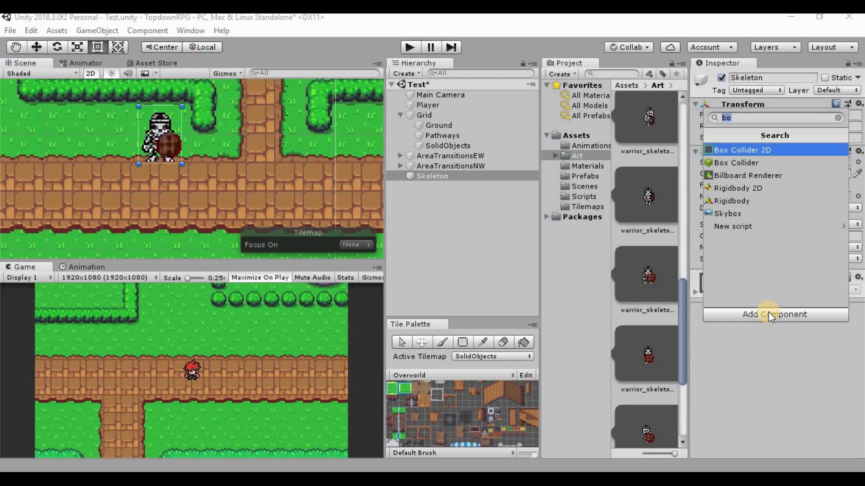
pyautogui.press('Return')
# Step: Shrink the Skeleton's box collider on all four sides to fit its head and body, about 0.70 wide and 1.64 high
pyautogui.click(786, 287)
pyautogui.scroll(2, 179, 191)
pyautogui.scroll(2, 179, 191)
pyautogui.moveTo(170, 160)
pyautogui.mouseDown(button='middle')
pyautogui.moveTo(188, 212)
pyautogui.moveTo(184, 165)
pyautogui.mouseUp(button='middle')
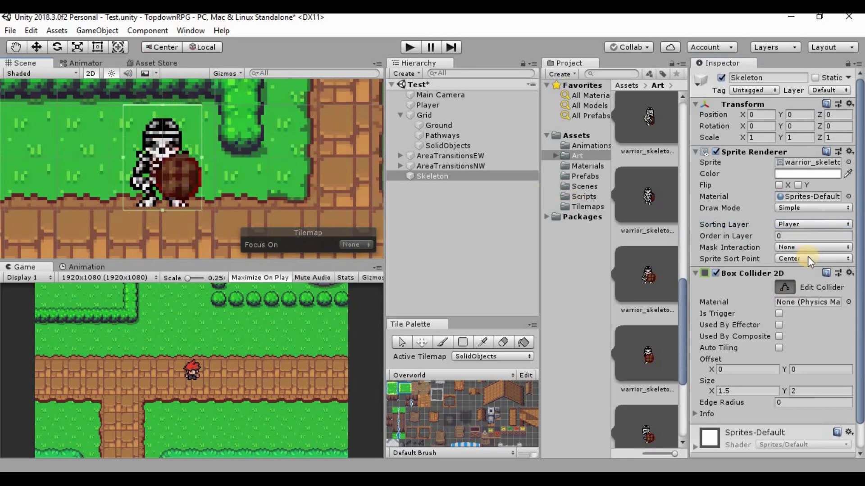
pyautogui.click(789, 294)
pyautogui.click(785, 289)
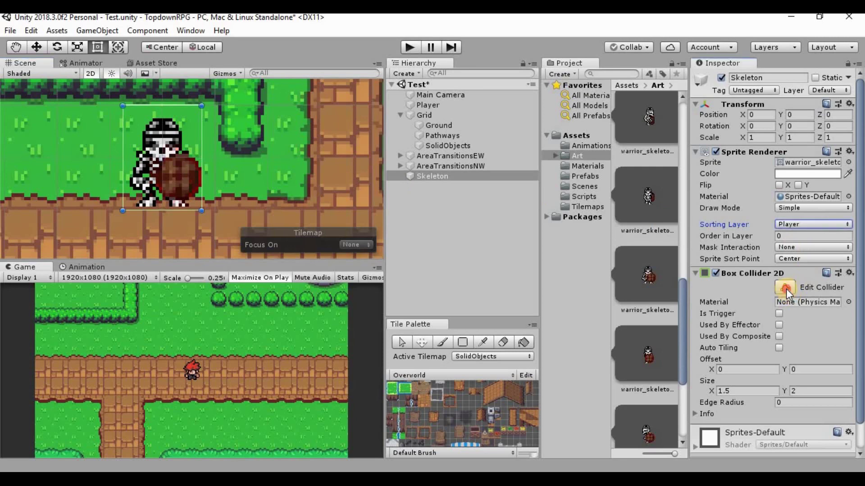
pyautogui.moveTo(166, 110); pyautogui.dragTo(164, 125)
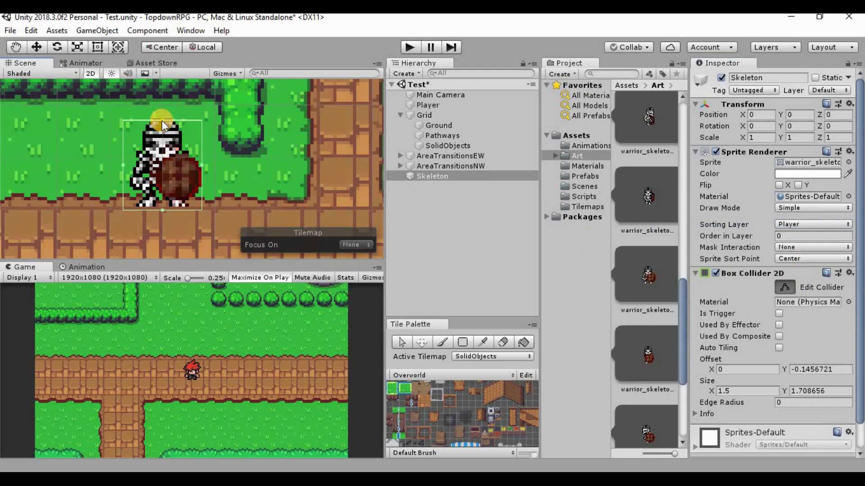
pyautogui.moveTo(200, 166); pyautogui.dragTo(181, 166)
pyautogui.moveTo(150, 209); pyautogui.dragTo(149, 205)
pyautogui.moveTo(123, 163); pyautogui.dragTo(144, 169)
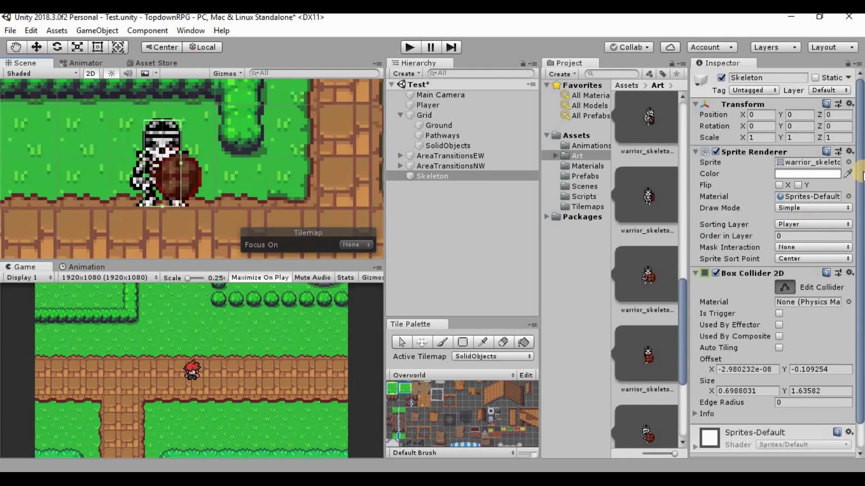
# Step: Add a Rigidbody 2D component to the Skeleton
pyautogui.scroll(-2, 838, 279)
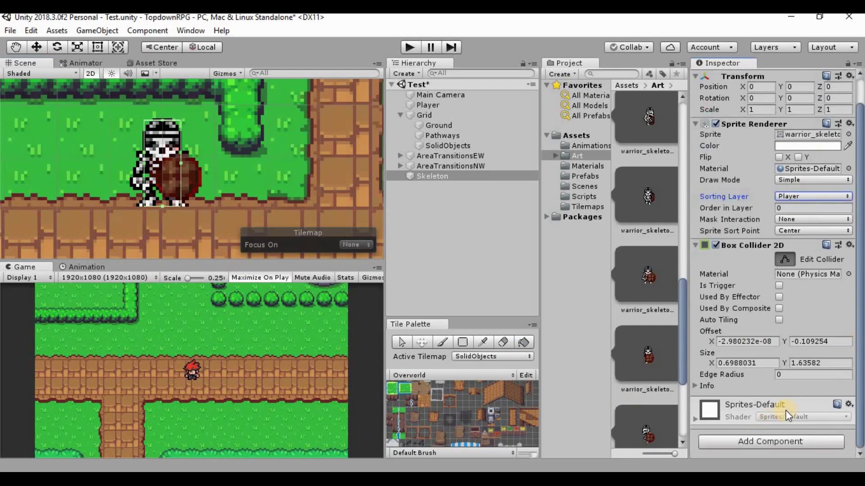
pyautogui.click(781, 442)
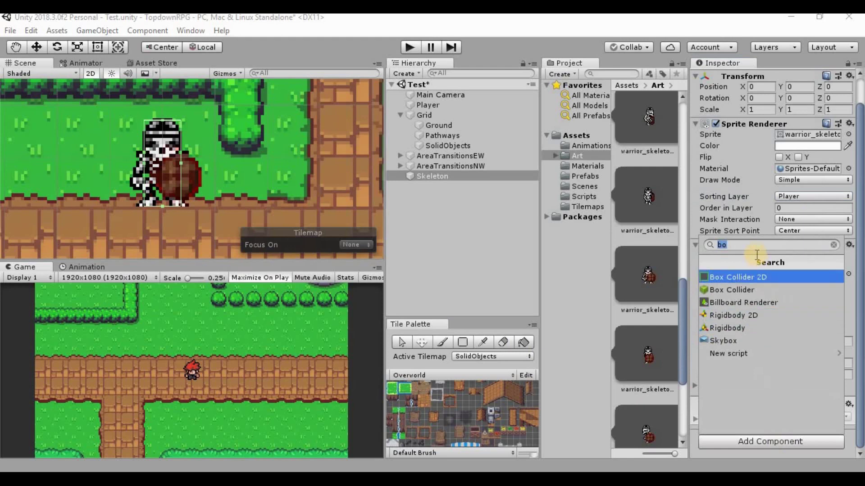
pyautogui.click(733, 315)
# Step: Set the Skeleton's Rigidbody 2D gravity scale to 0 and freeze its Z rotation
pyautogui.scroll(-6, 819, 254)
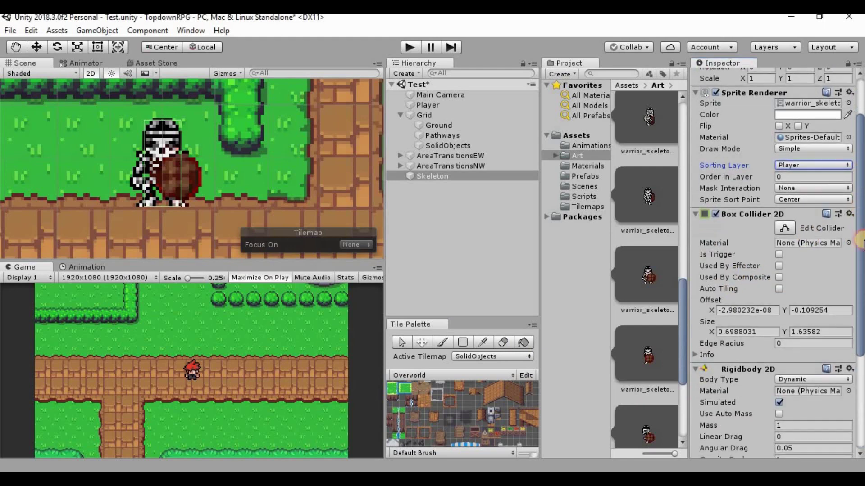
pyautogui.click(798, 314)
pyautogui.write('0')
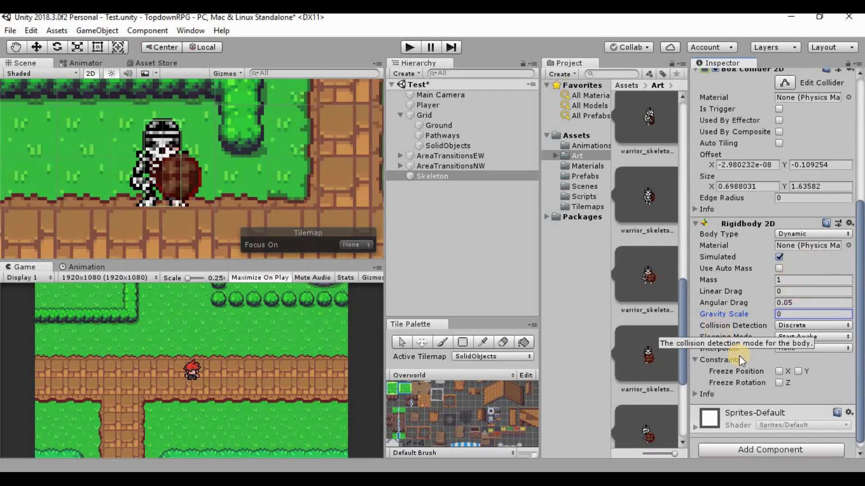
pyautogui.click(779, 383)
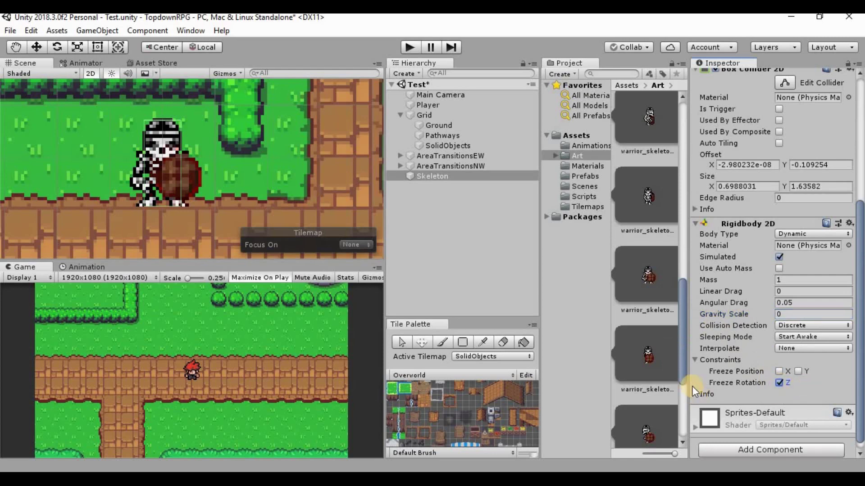
pyautogui.click(697, 361)
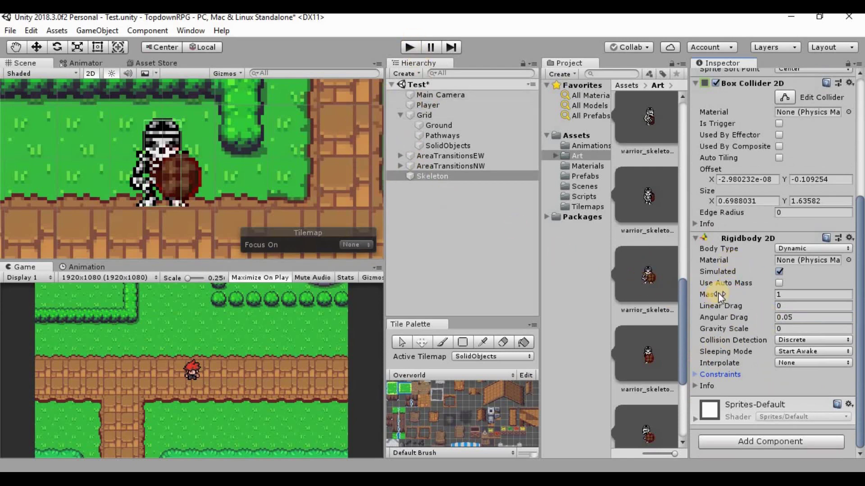
# Step: Playtest the scene by walking the player into the Skeleton from several sides to check how it reacts to being pushed, and stop the game
pyautogui.click(409, 47)
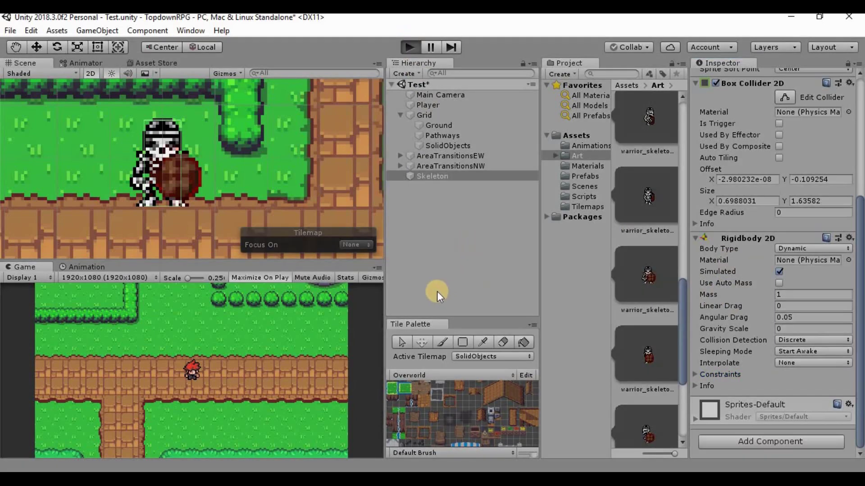
pyautogui.press('Left')
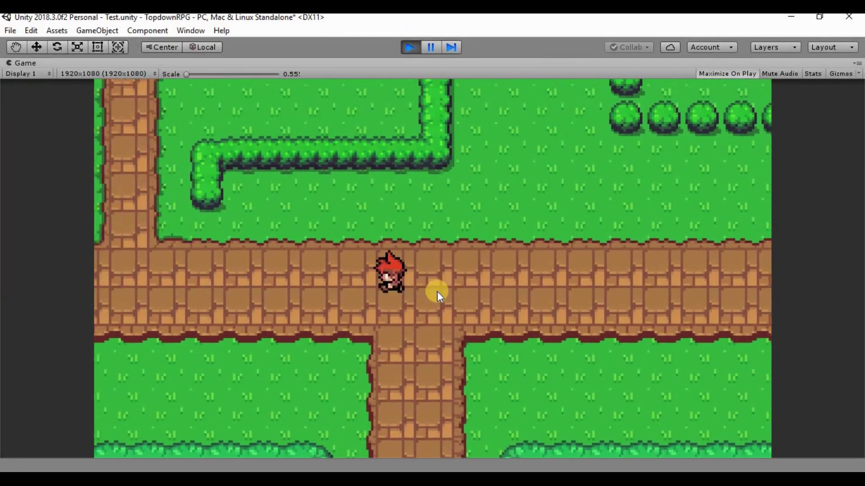
pyautogui.press('Up')
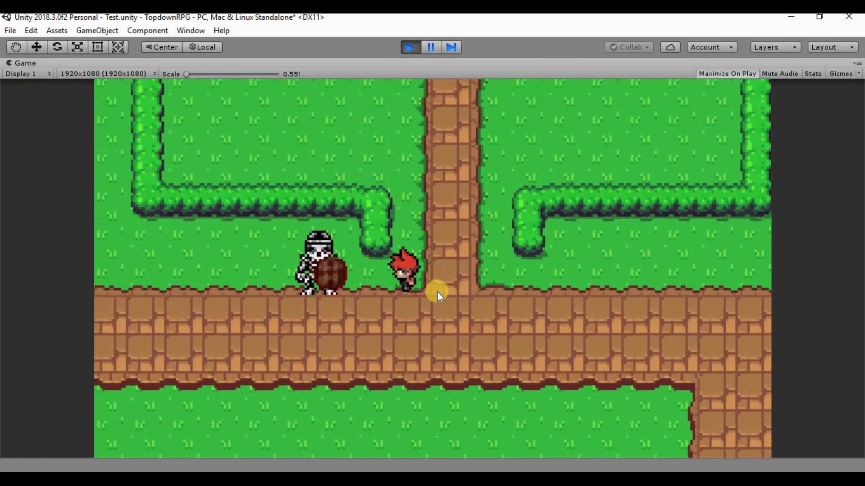
pyautogui.press('Left')
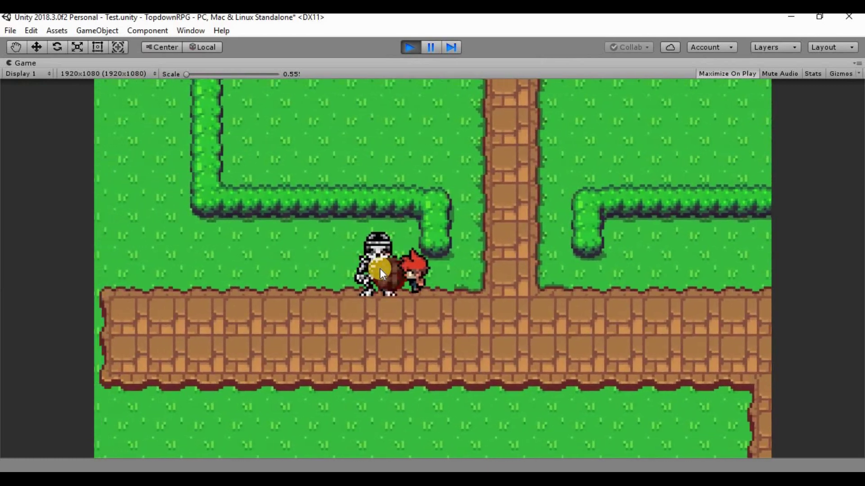
pyautogui.press('Left')
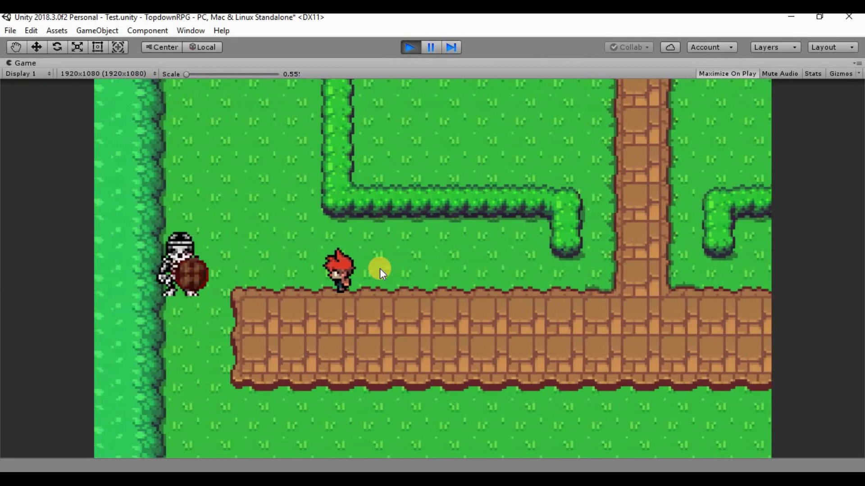
pyautogui.press('Left')
pyautogui.press('Up')
pyautogui.press('Down')
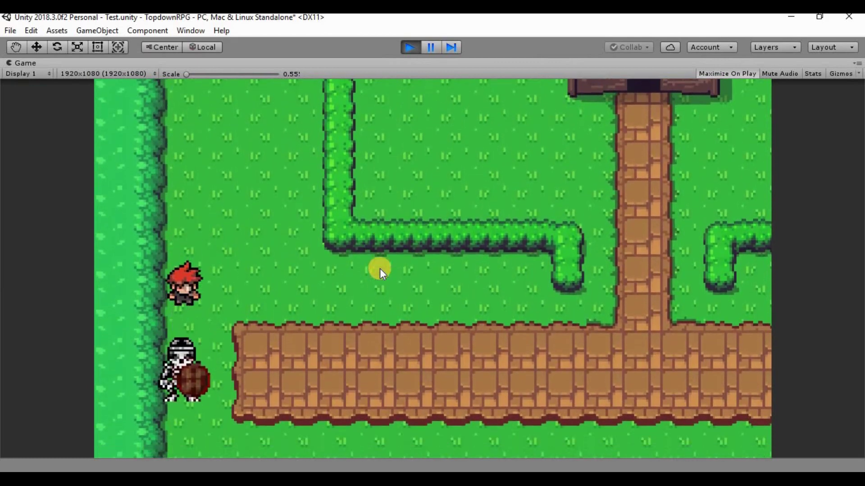
pyautogui.press('Down')
pyautogui.press('Right')
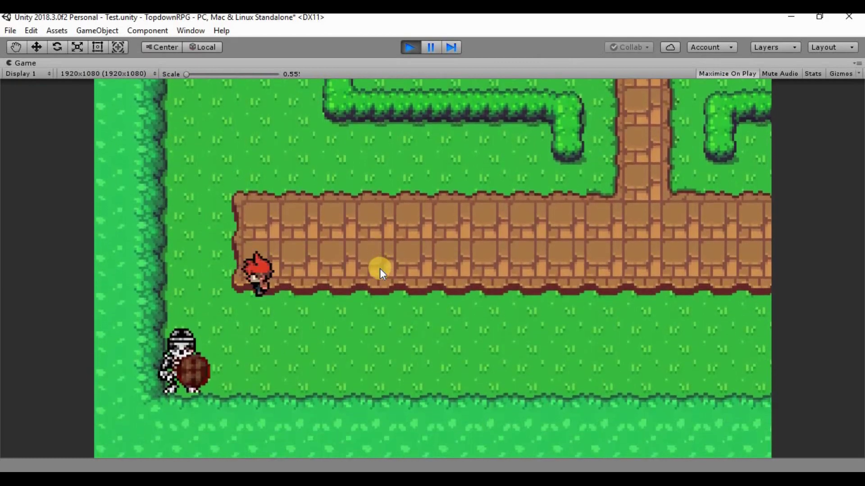
pyautogui.press('Up')
pyautogui.press('Right')
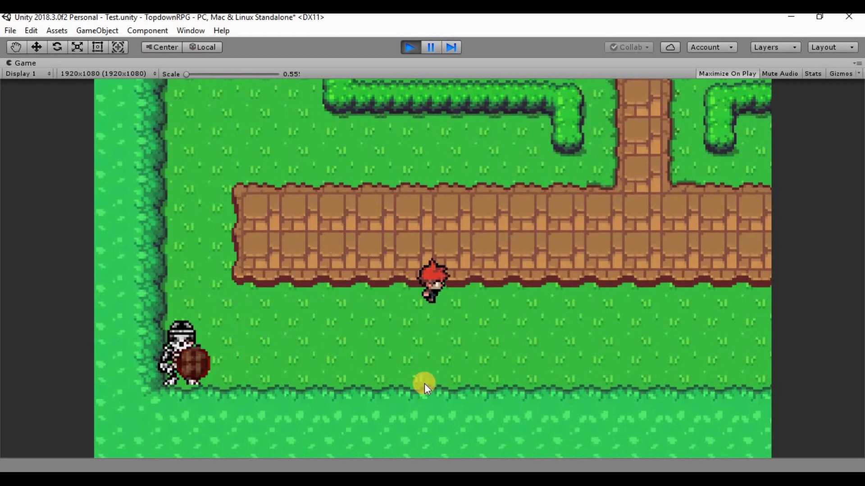
pyautogui.click(410, 48)
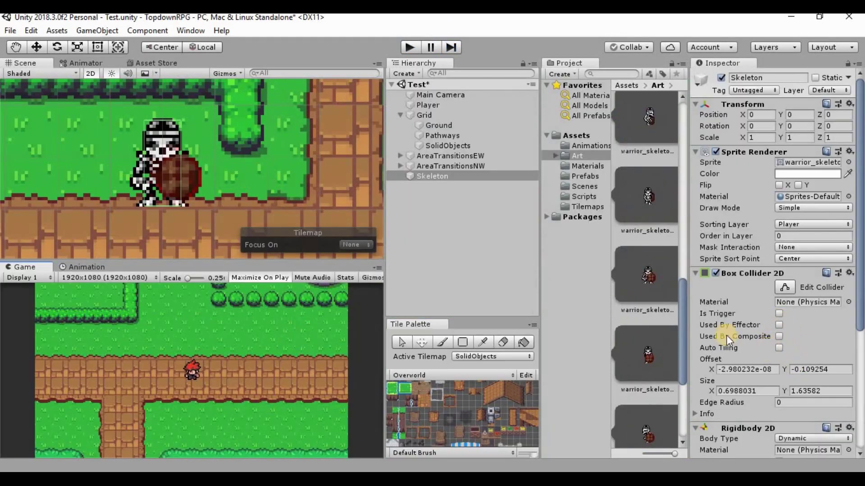
# Step: Set the mass of the Skeleton's Rigidbody 2D to 10000
pyautogui.scroll(-5, 781, 277)
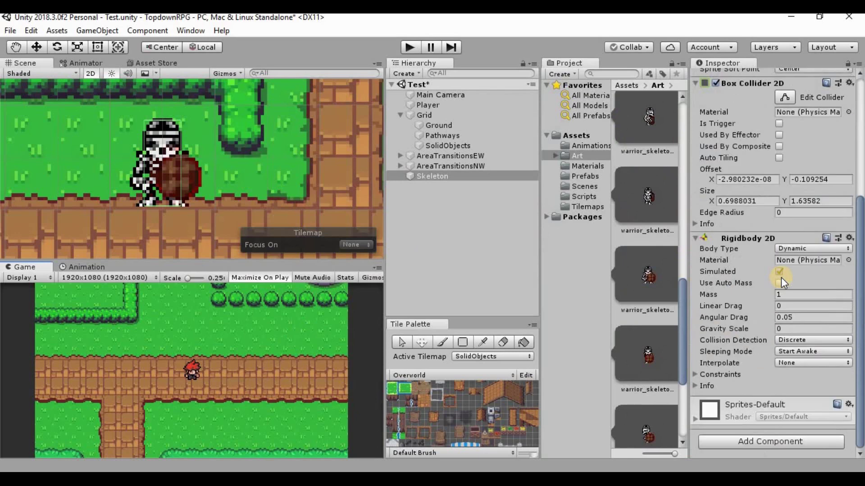
pyautogui.click(786, 295)
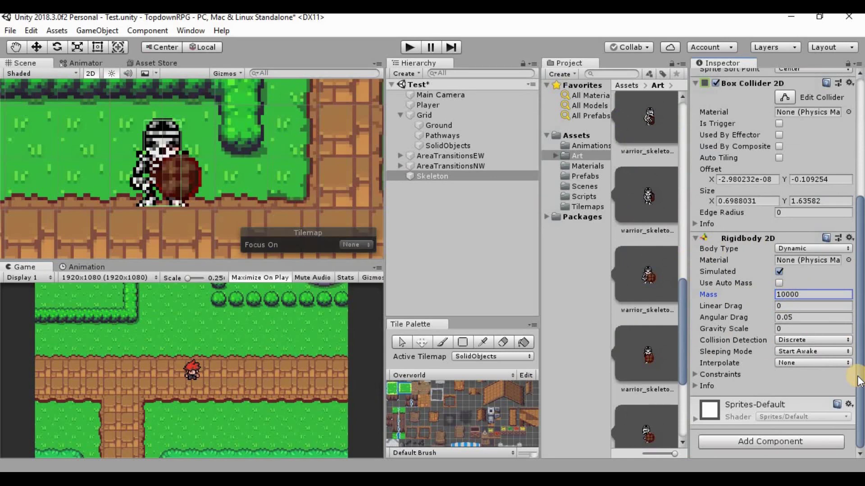
# Step: Playtest the scene again, walking the player against the heavier Skeleton from the side and around below it
pyautogui.click(412, 48)
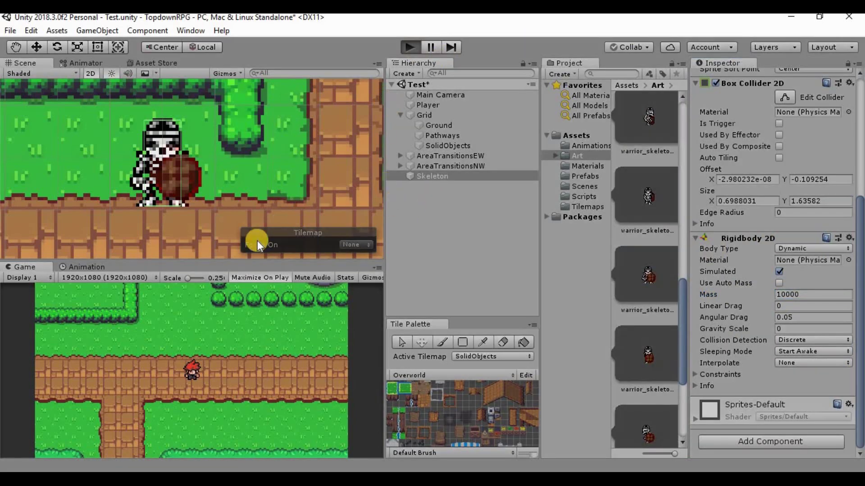
pyautogui.press('Left')
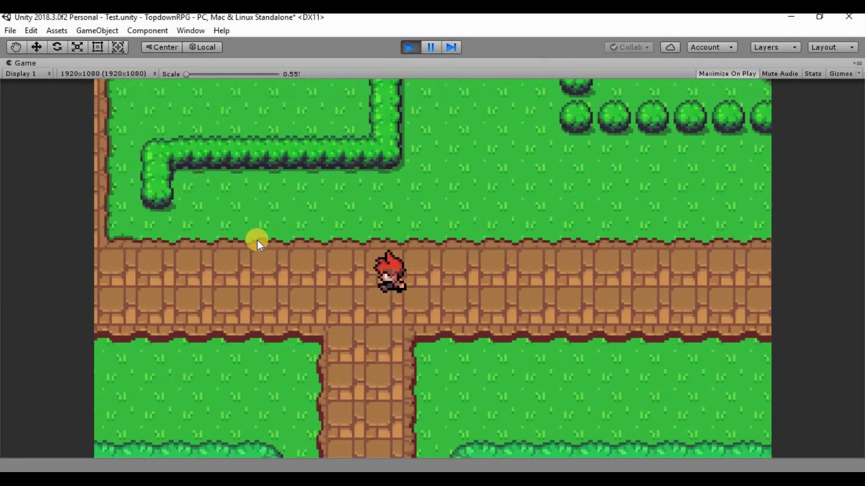
pyautogui.press('Up')
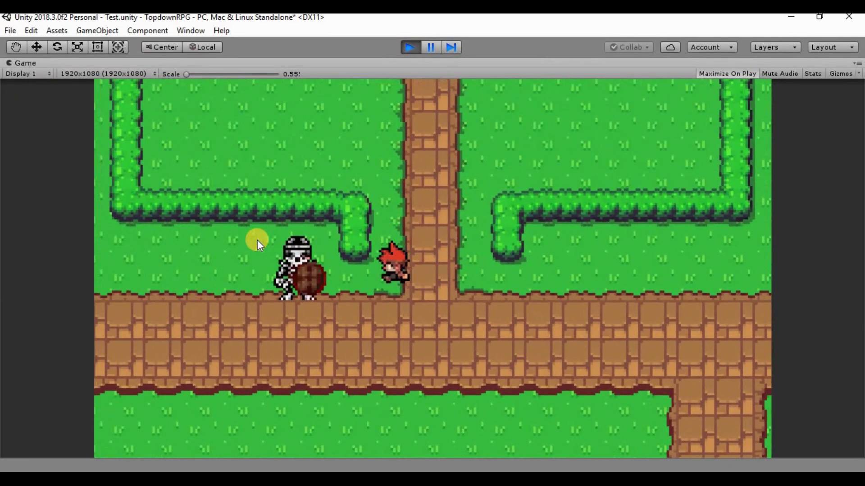
pyautogui.press('Left')
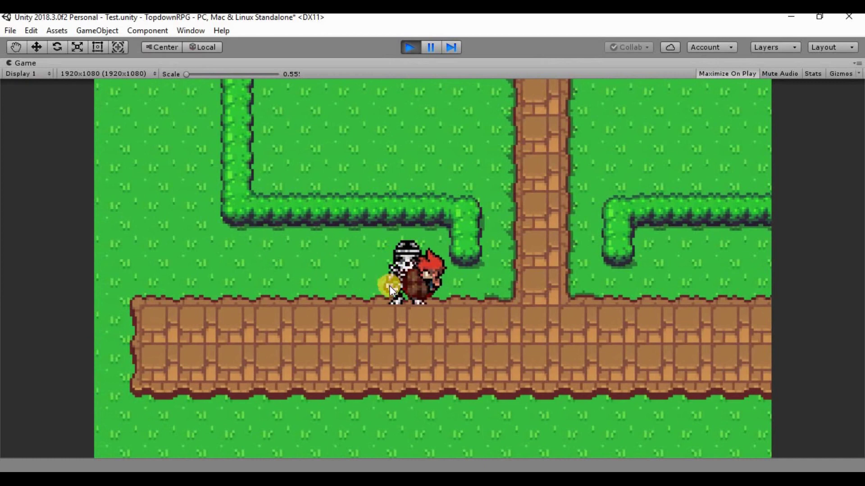
pyautogui.press('Right')
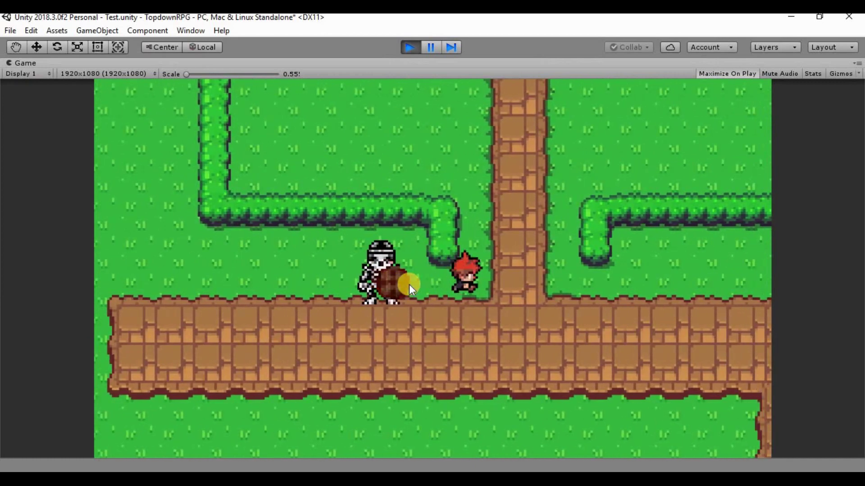
pyautogui.press('Left')
pyautogui.press('Down')
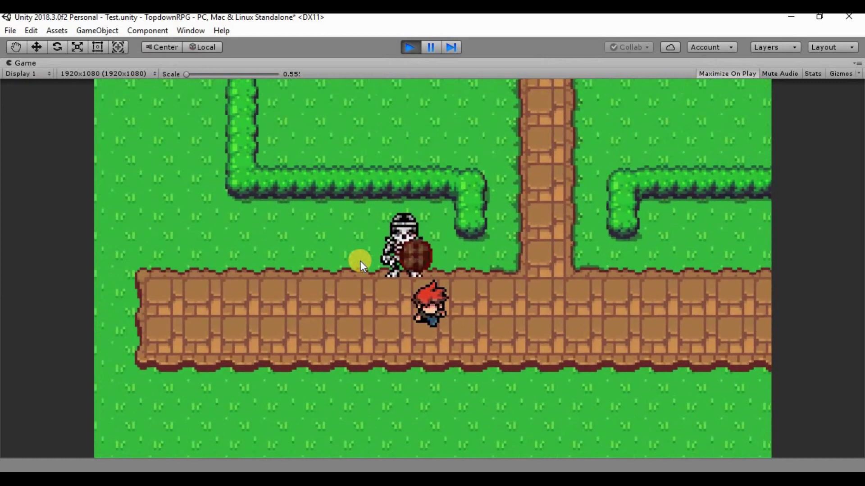
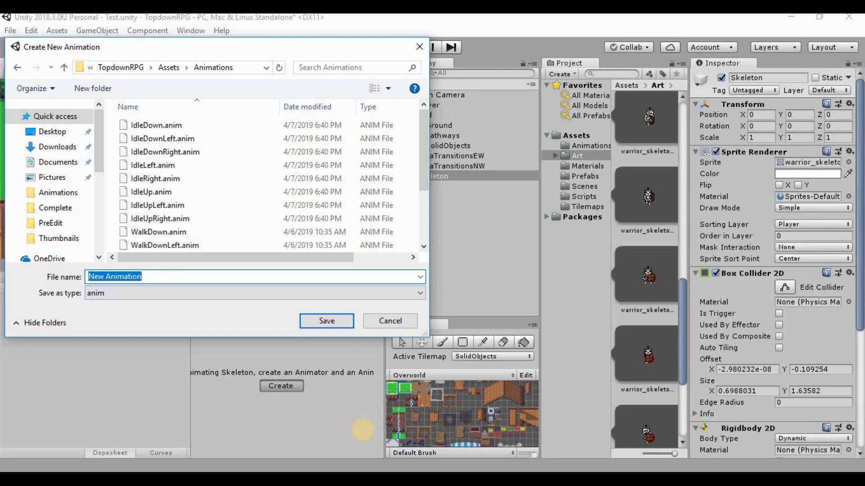
# Step: Save the Skeleton's first animation clip as SIdle in the Animations folder
pyautogui.press('BackSpace')
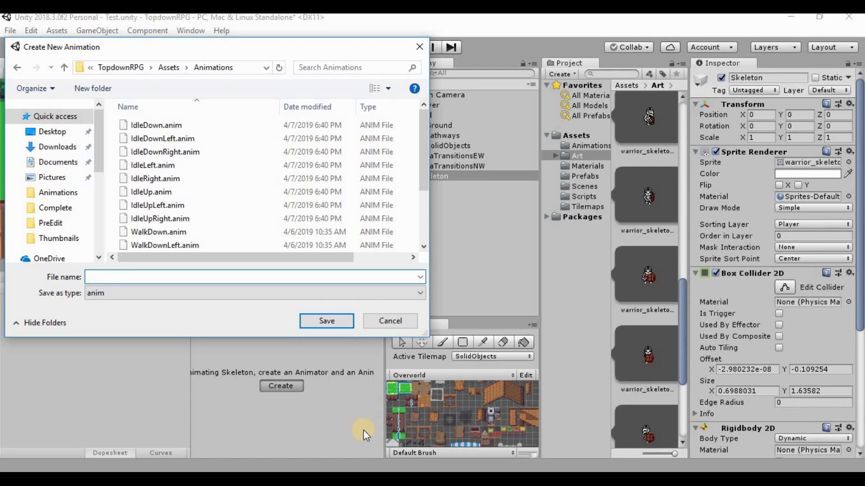
pyautogui.write('SIdle')
pyautogui.press('Return')
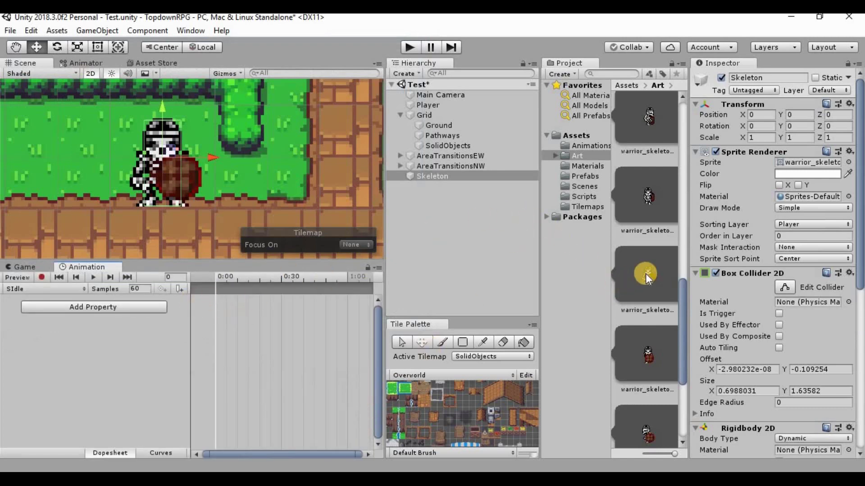
# Step: Add the warrior_skeleton_7 sprite as a keyframe at frame 0 of the Skeleton's SIdle clip
pyautogui.click(670, 291)
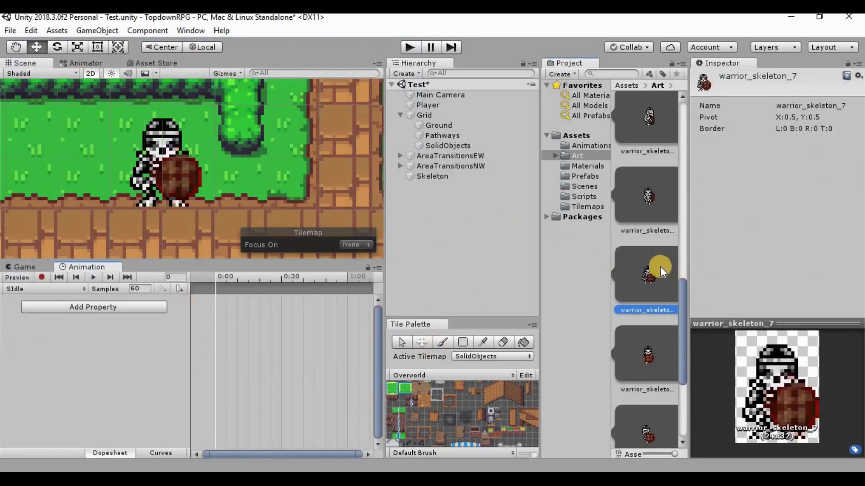
pyautogui.click(419, 177)
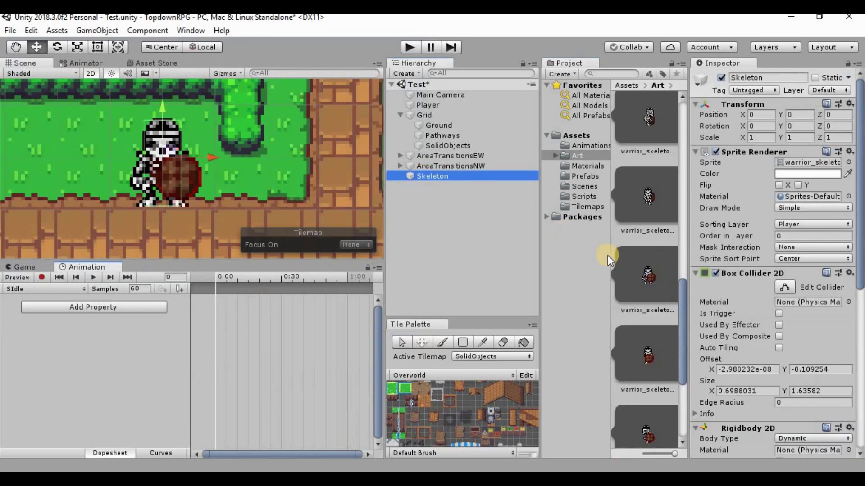
pyautogui.click(653, 270)
pyautogui.moveTo(653, 270); pyautogui.dragTo(218, 292)
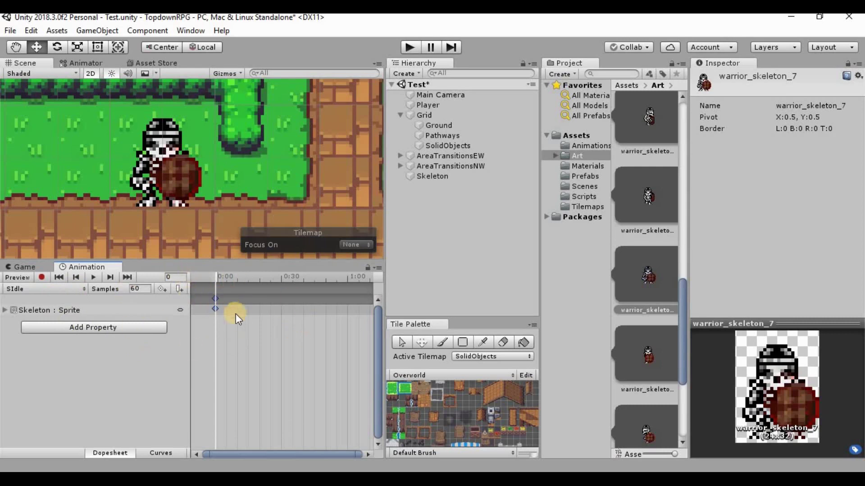
# Step: Create a new animation clip for the Skeleton named SWalkDown in the Animations folder
pyautogui.scroll(-5, 255, 186)
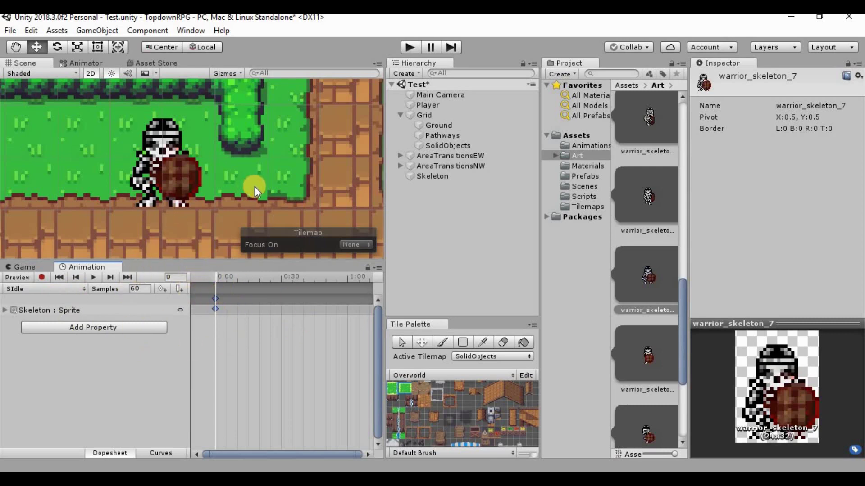
pyautogui.moveTo(255, 186); pyautogui.dragTo(200, 198, button='middle')
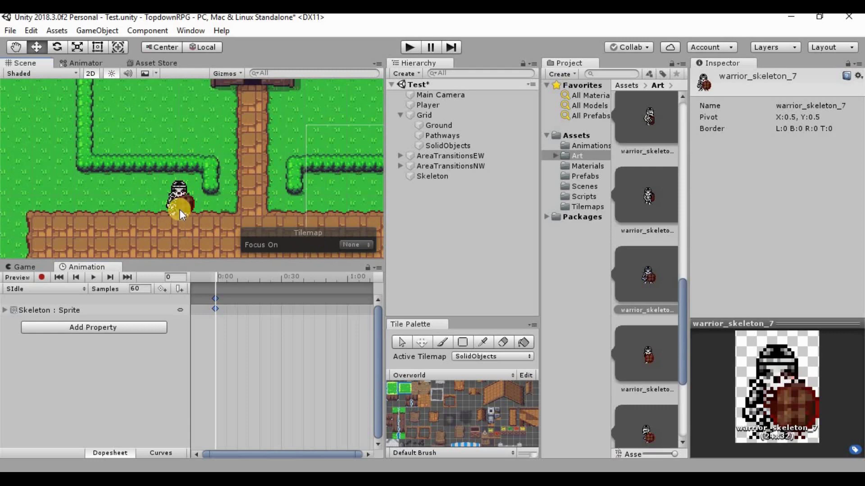
pyautogui.click(72, 290)
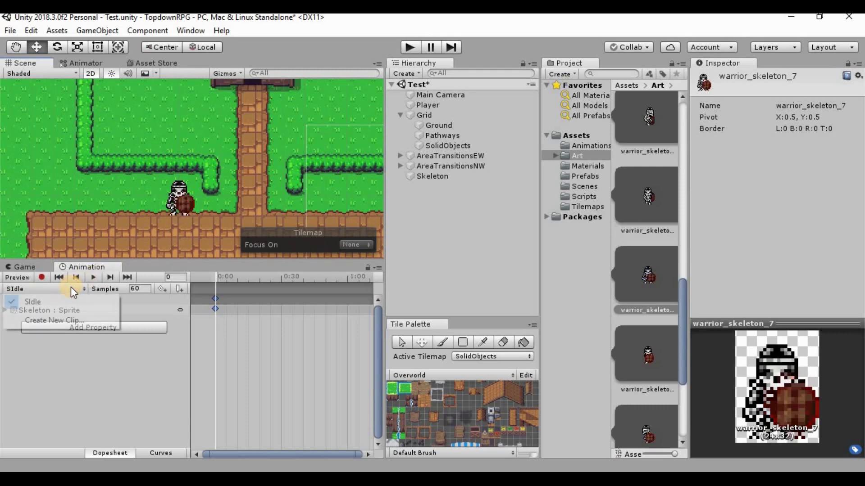
pyautogui.click(69, 321)
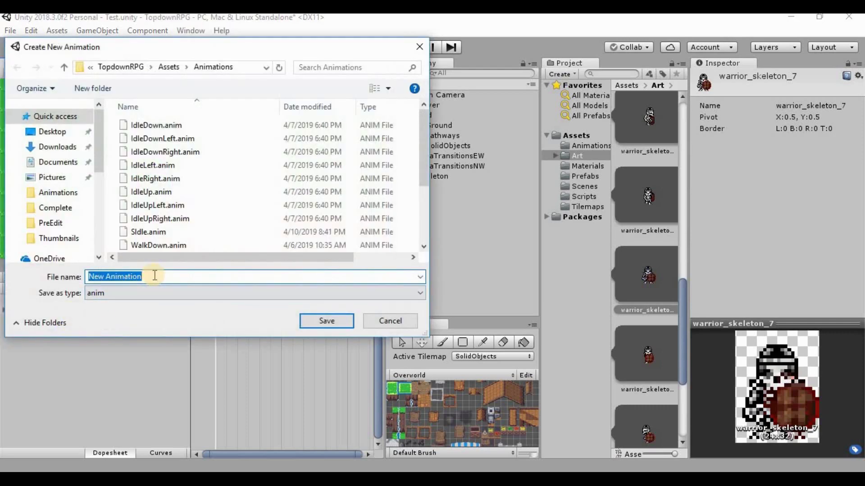
pyautogui.write('SW')
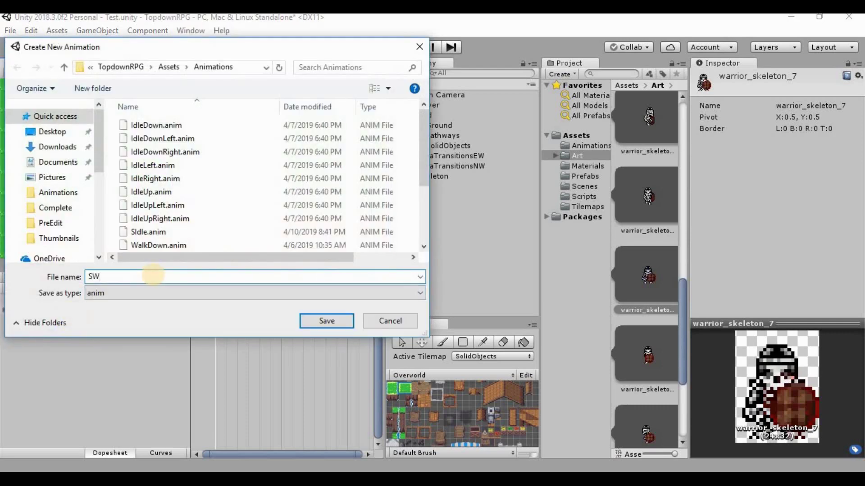
pyautogui.write('alkDown')
pyautogui.press('Return')
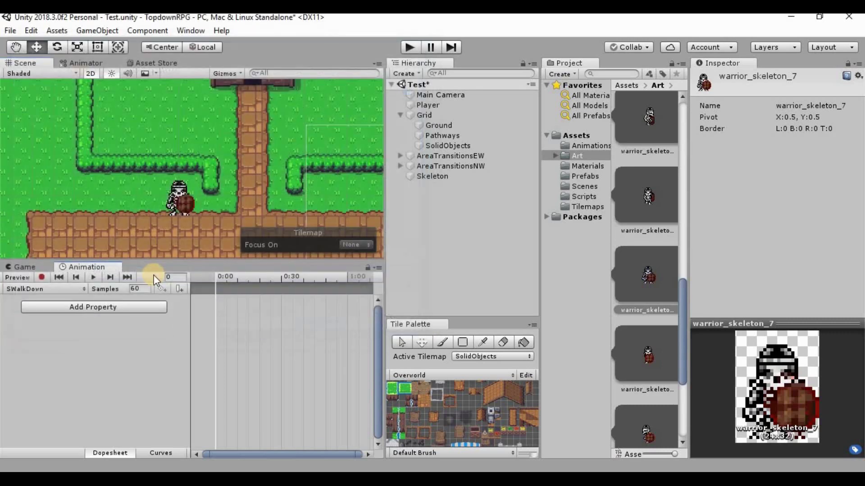
# Step: Create a new animation clip for the Skeleton named SWalkUp in the Animations folder
pyautogui.click(76, 292)
pyautogui.click(66, 336)
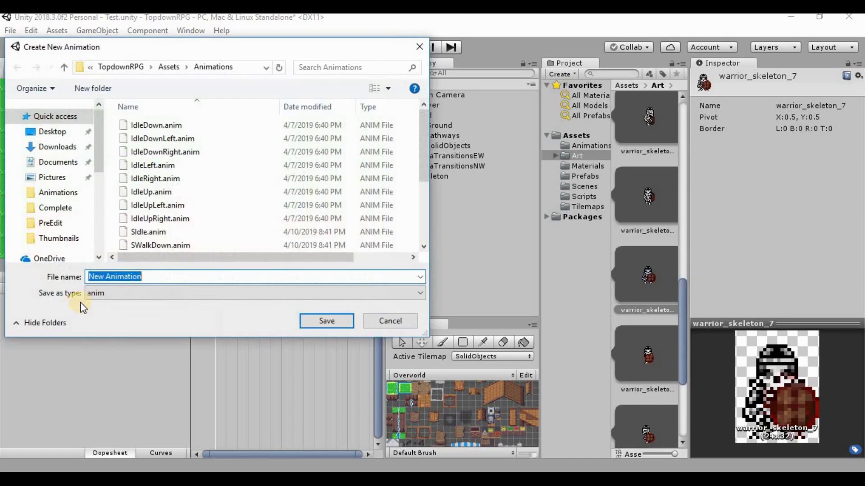
pyautogui.write('S')
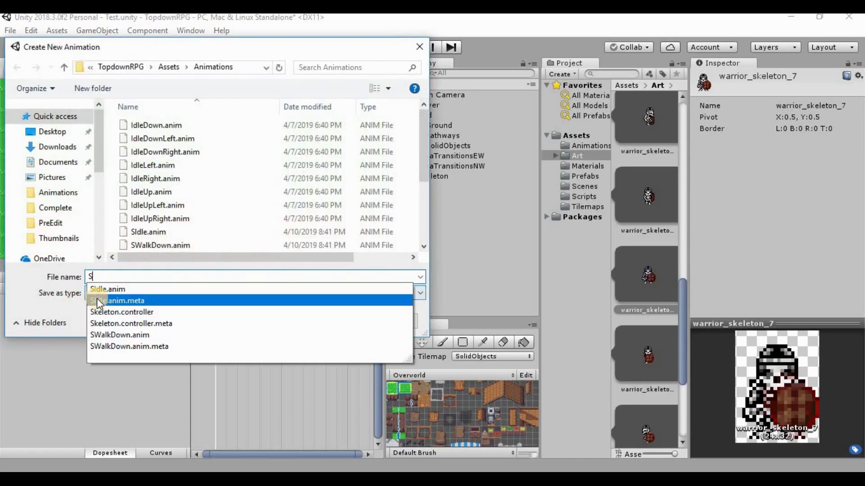
pyautogui.write('WalkUp')
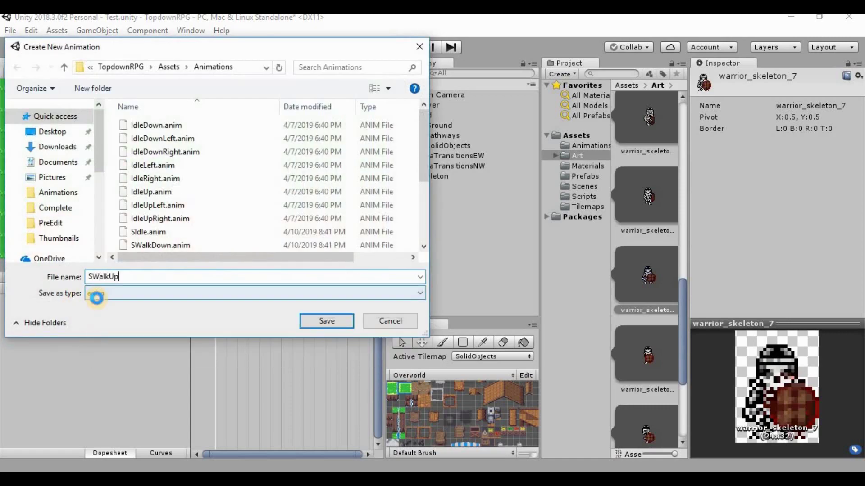
pyautogui.press('Return')
# Step: Create a new animation clip for the Skeleton named SWalkRight in the Animations folder
pyautogui.click(75, 292)
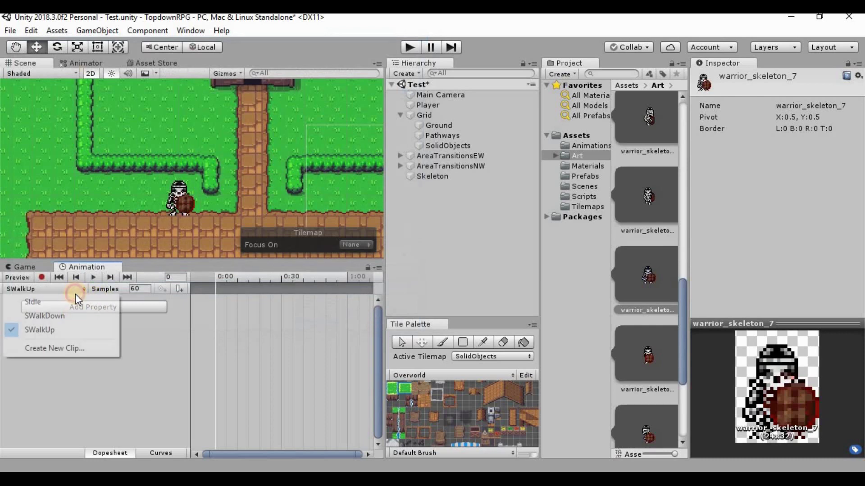
pyautogui.click(66, 348)
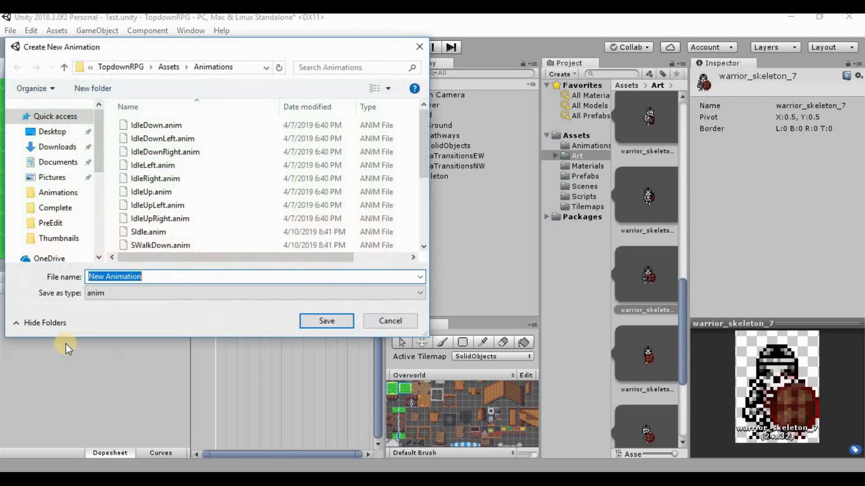
pyautogui.write('SW')
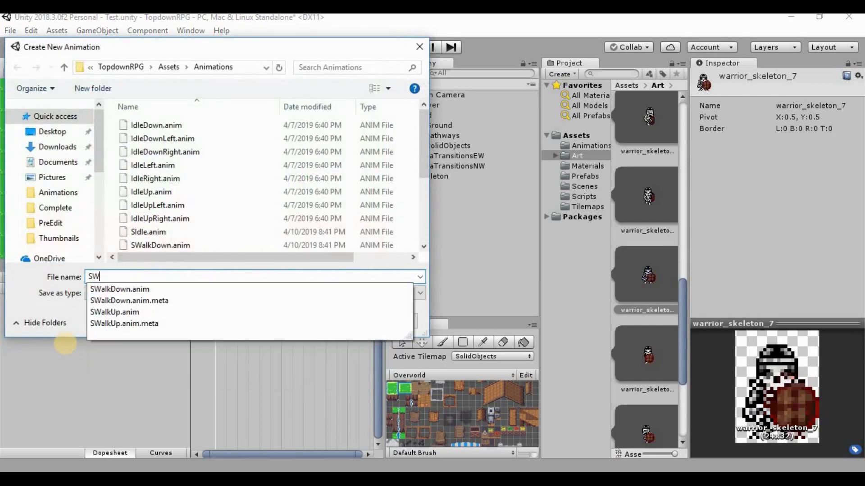
pyautogui.write('alkRight')
pyautogui.press('Return')
# Step: Create a new animation clip for the Skeleton named SWalkLeft in the Animations folder
pyautogui.click(62, 296)
pyautogui.click(48, 362)
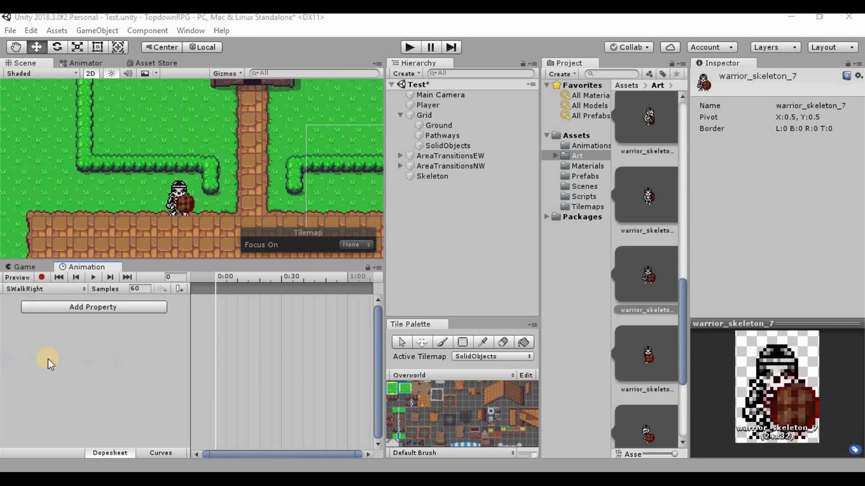
pyautogui.write('S')
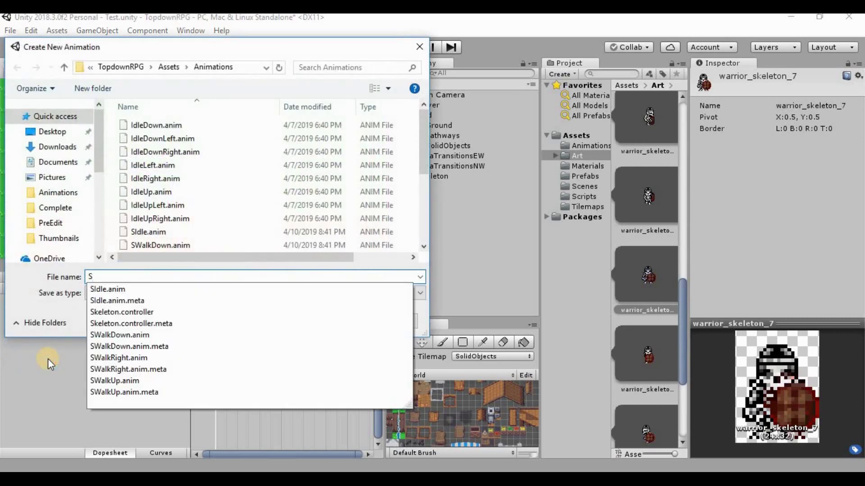
pyautogui.write('Walk')
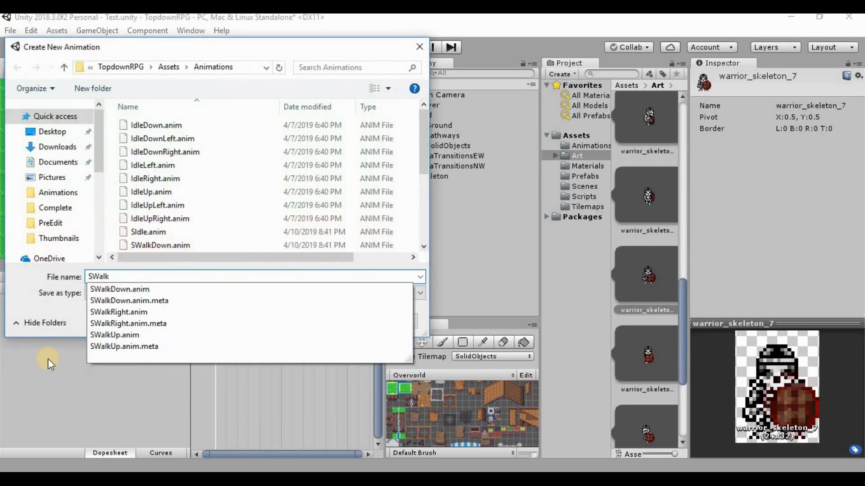
pyautogui.write('Left')
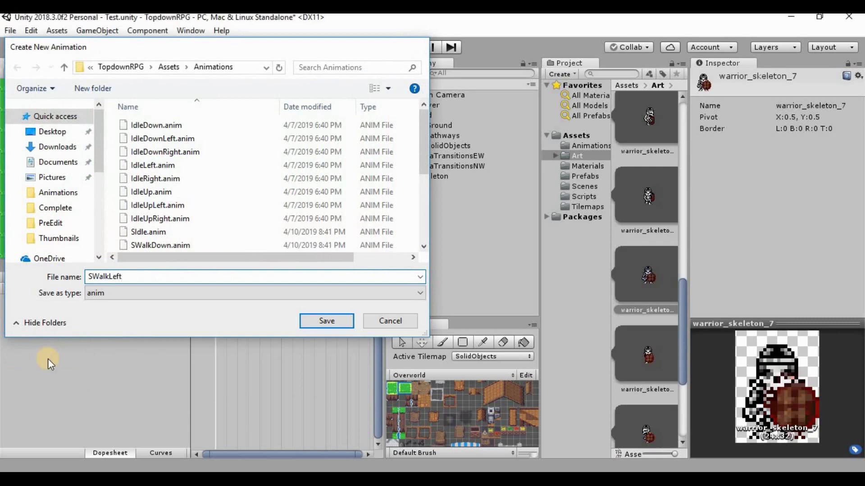
pyautogui.press('Return')
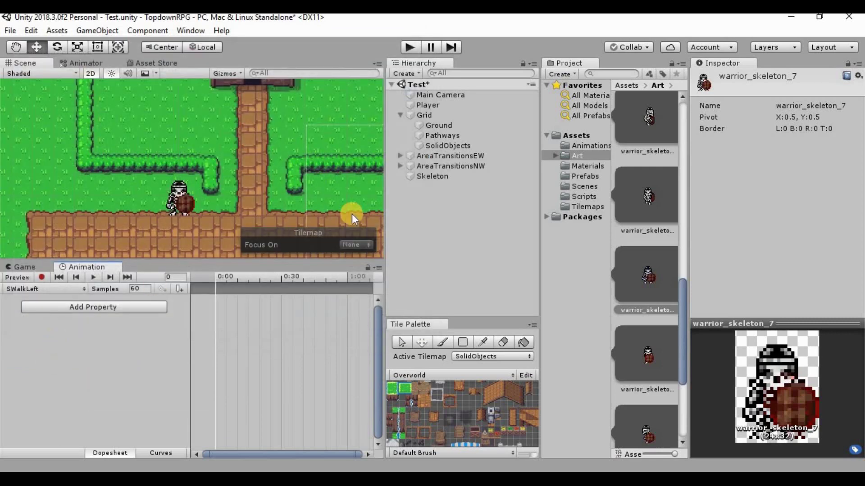
# Step: Create a subfolder named Player inside the project's Animations folder
pyautogui.click(478, 251)
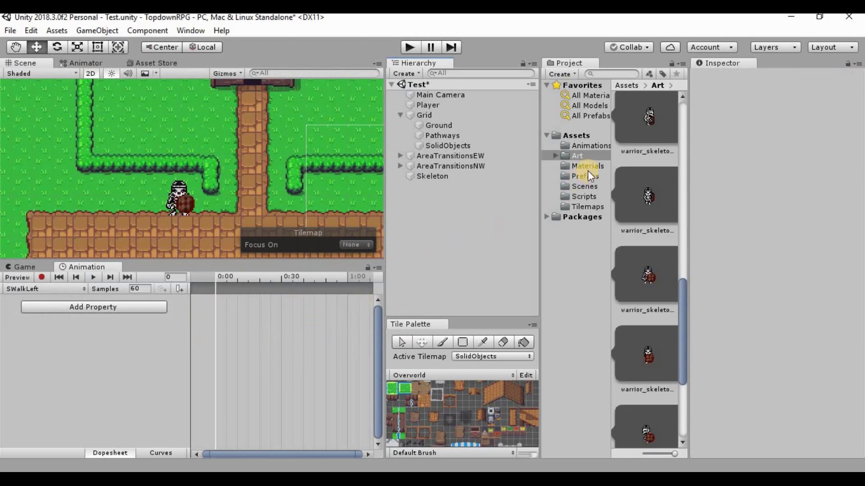
pyautogui.click(597, 145)
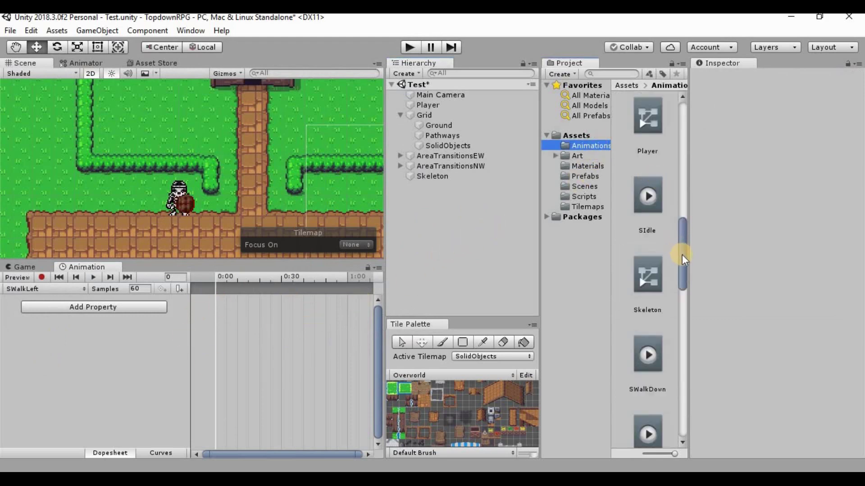
pyautogui.moveTo(681, 255); pyautogui.dragTo(672, 439)
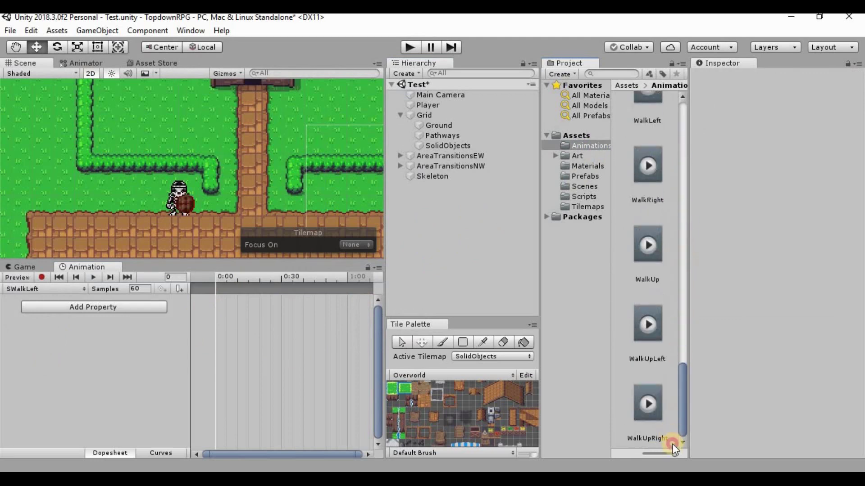
pyautogui.scroll(10, 651, 146)
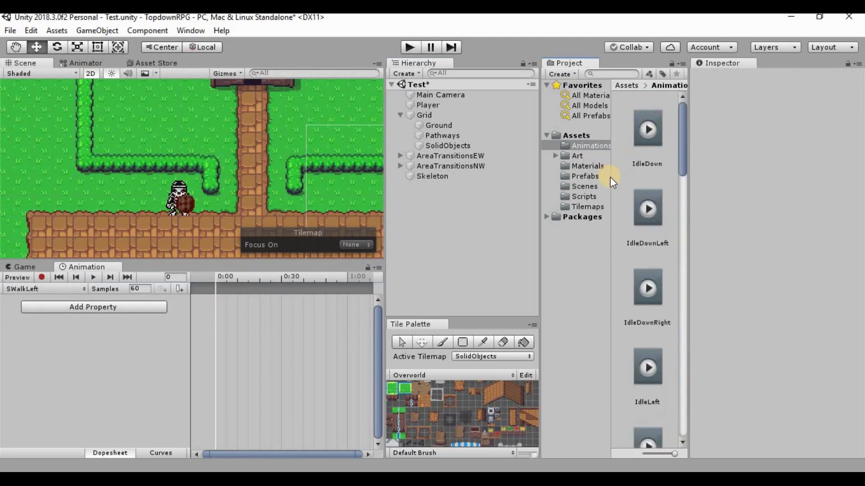
pyautogui.click(579, 147)
pyautogui.rightClick(579, 146)
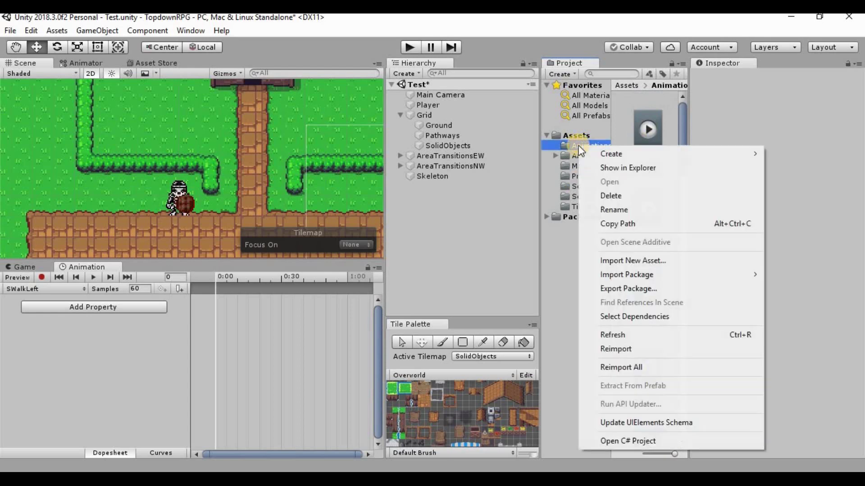
pyautogui.moveTo(615, 150)
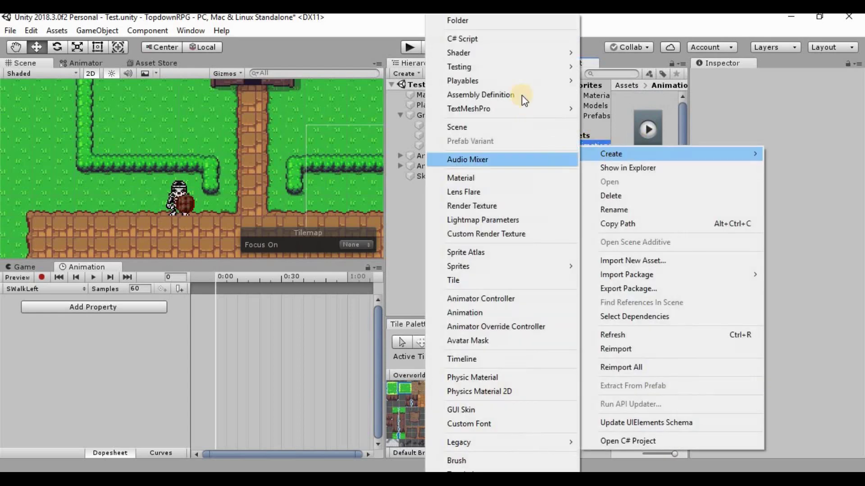
pyautogui.click(526, 19)
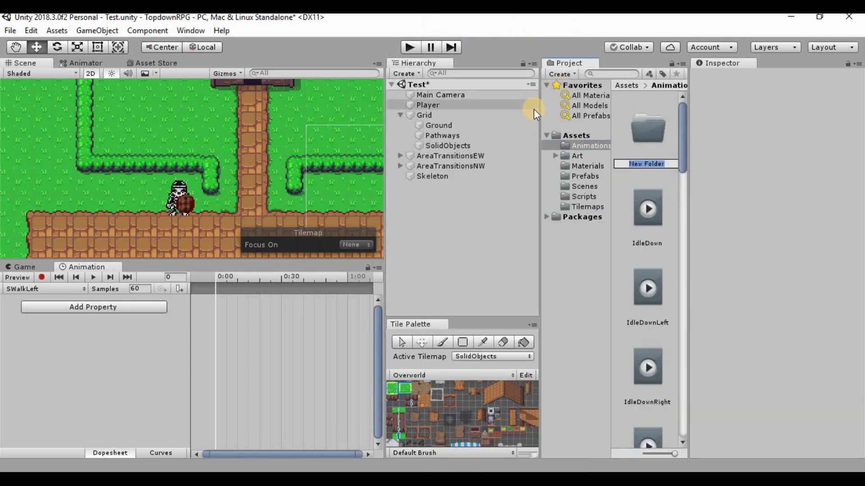
pyautogui.write('Player')
pyautogui.press('Return')
# Step: Move all the player's idle clips, from IdleDown through IdleUpRight, into the Player animation subfolder
pyautogui.click(653, 208)
pyautogui.scroll(-3, 660, 216)
pyautogui.moveTo(683, 147); pyautogui.dragTo(681, 223)
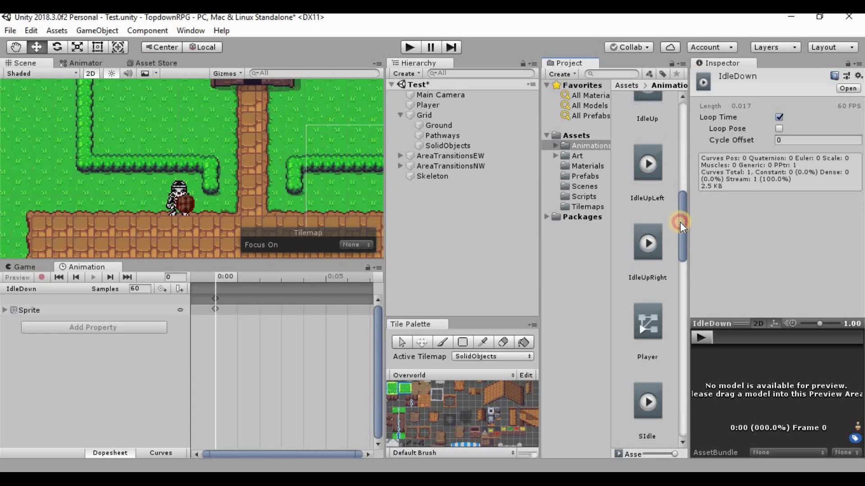
pyautogui.keyDown('shift'); pyautogui.click(654, 259); pyautogui.keyUp('shift')
pyautogui.scroll(10, 658, 231)
pyautogui.moveTo(658, 231); pyautogui.dragTo(671, 244)
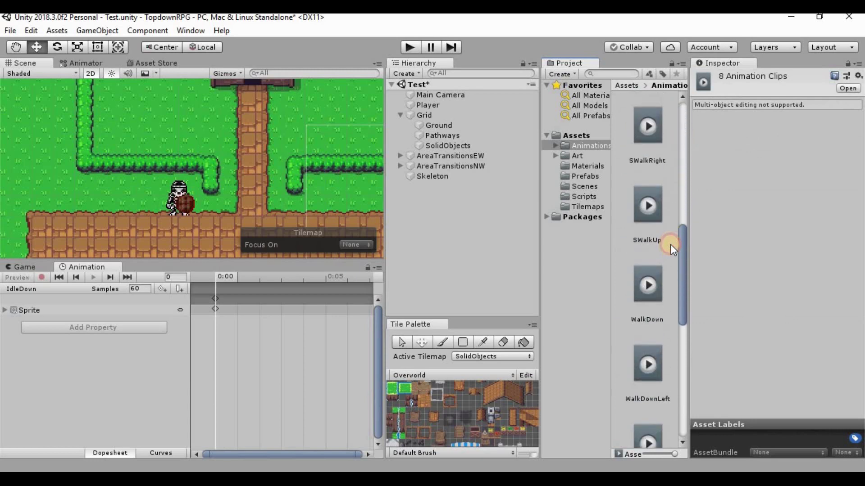
# Step: Move all the player's walk clips, from WalkDown through WalkUpRight, into the Player subfolder, shrinking the asset thumbnails to reach it
pyautogui.click(660, 301)
pyautogui.scroll(-3, 661, 270)
pyautogui.keyDown('ctrl'); pyautogui.click(652, 286); pyautogui.keyUp('ctrl')
pyautogui.keyDown('ctrl'); pyautogui.click(642, 373); pyautogui.keyUp('ctrl')
pyautogui.scroll(-3, 663, 307)
pyautogui.keyDown('ctrl'); pyautogui.click(649, 298); pyautogui.keyUp('ctrl')
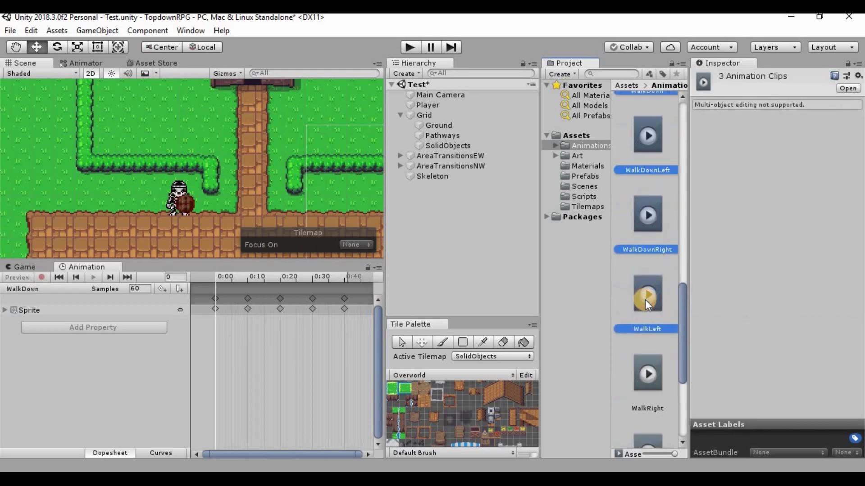
pyautogui.scroll(-5, 645, 279)
pyautogui.keyDown('ctrl'); pyautogui.click(647, 216); pyautogui.keyUp('ctrl')
pyautogui.keyDown('ctrl'); pyautogui.click(655, 307); pyautogui.keyUp('ctrl')
pyautogui.keyDown('ctrl'); pyautogui.click(656, 311); pyautogui.keyUp('ctrl')
pyautogui.scroll(-1, 656, 289)
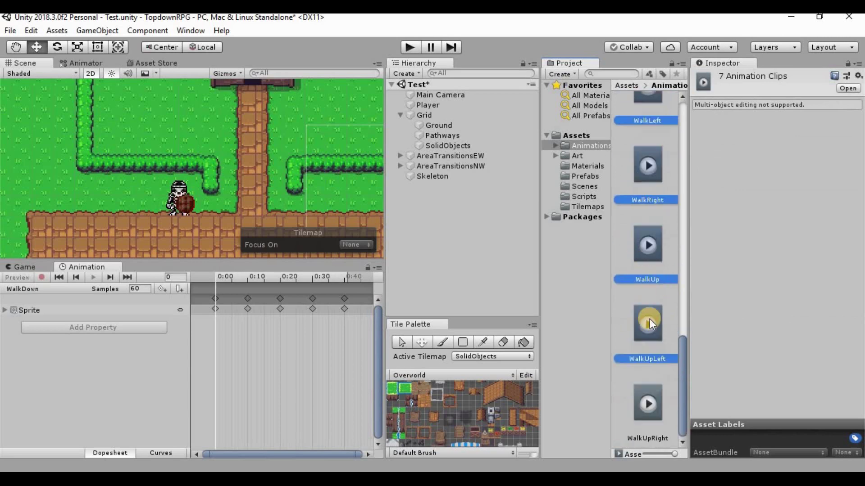
pyautogui.keyDown('ctrl'); pyautogui.click(642, 419); pyautogui.keyUp('ctrl')
pyautogui.scroll(15, 646, 353)
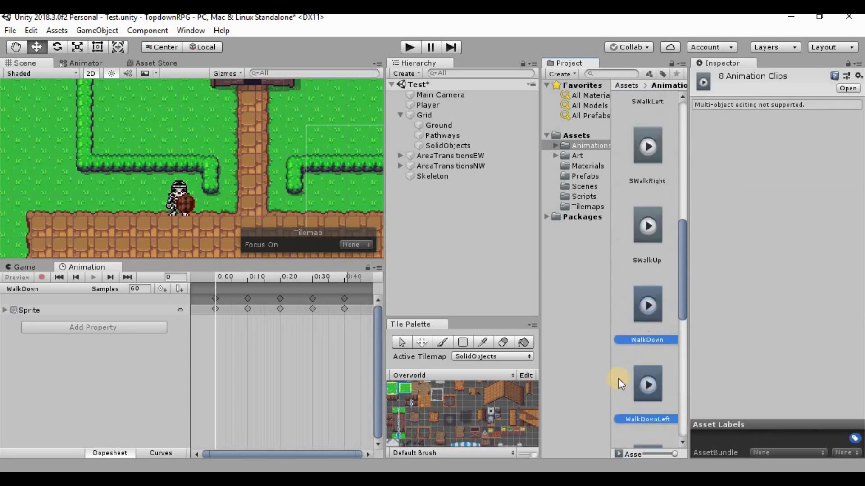
pyautogui.click(660, 452)
pyautogui.moveTo(659, 454); pyautogui.dragTo(651, 454)
pyautogui.moveTo(636, 279); pyautogui.dragTo(630, 119)
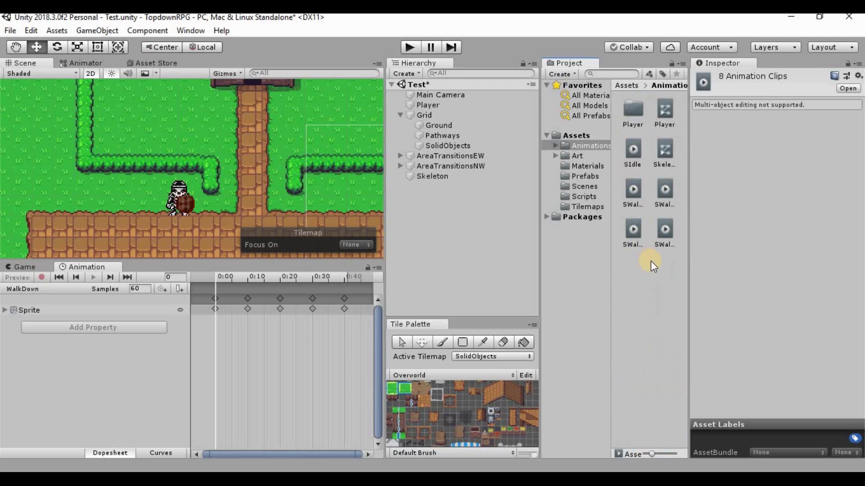
# Step: Create another subfolder named Enemy' inside the Animations folder
pyautogui.rightClick(645, 312)
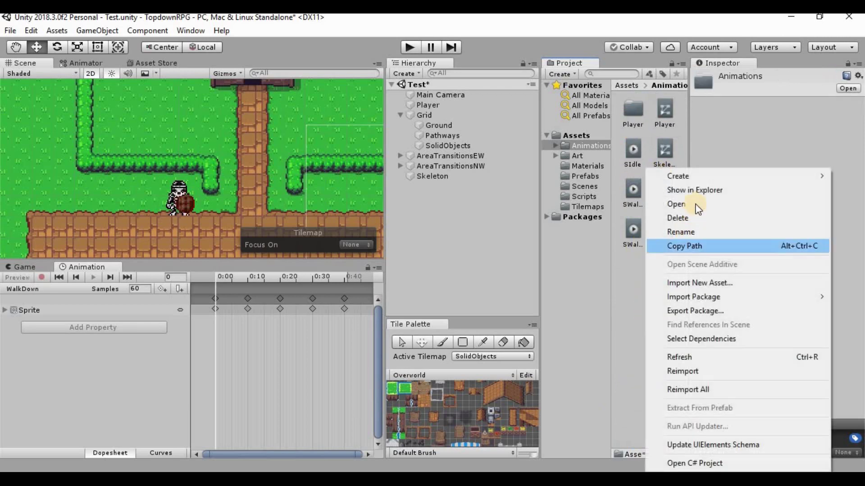
pyautogui.moveTo(703, 177)
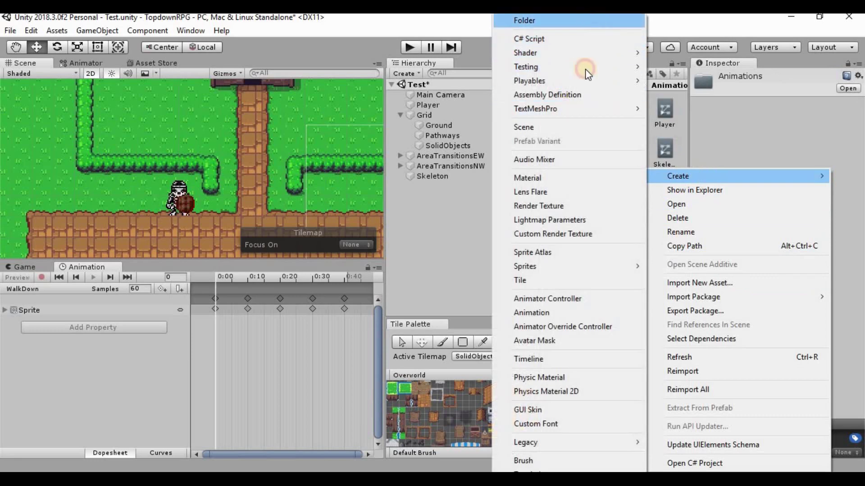
pyautogui.click(592, 20)
pyautogui.write('Enemy')
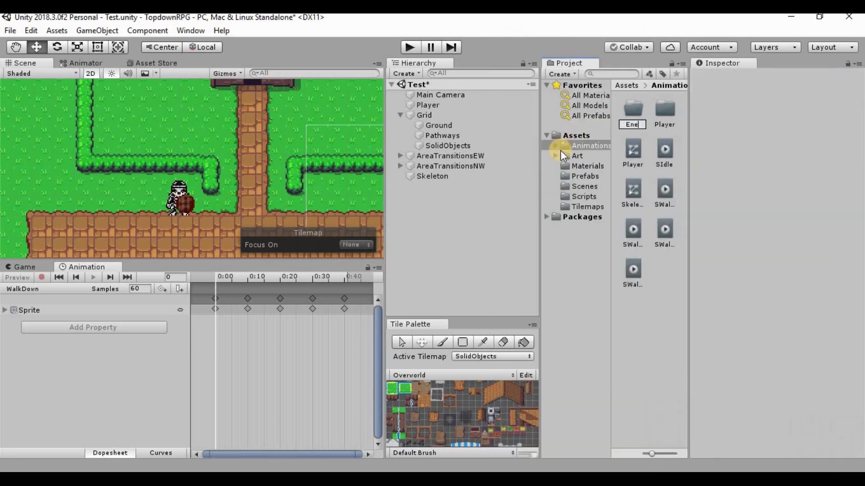
pyautogui.click(560, 151)
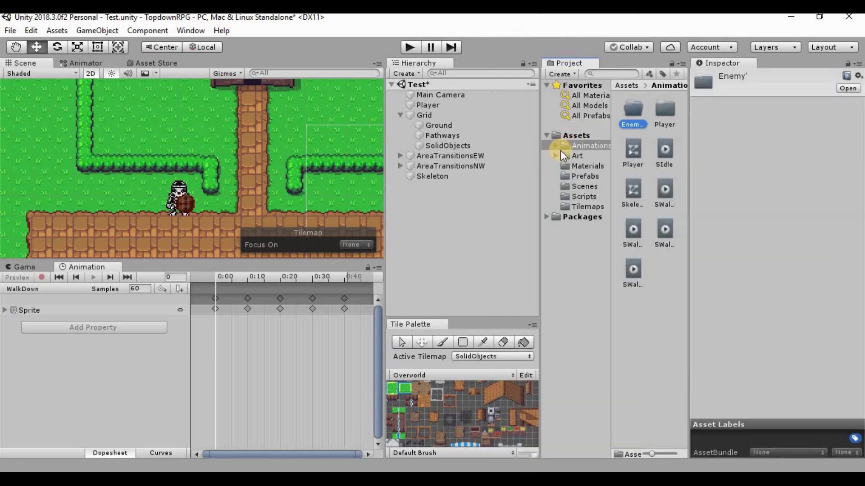
# Step: Move the SIdle clip and the four SWalk clips into the Enemy' subfolder
pyautogui.click(671, 145)
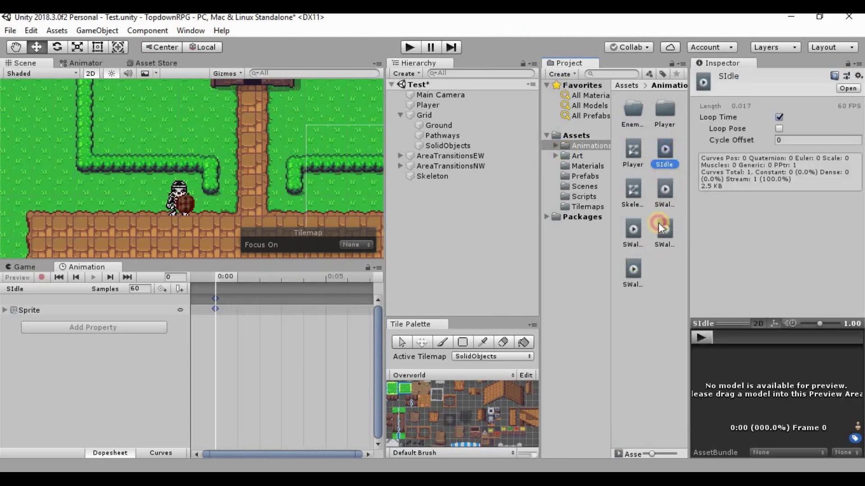
pyautogui.keyDown('ctrl'); pyautogui.click(663, 197); pyautogui.keyUp('ctrl')
pyautogui.keyDown('ctrl'); pyautogui.click(635, 230); pyautogui.keyUp('ctrl')
pyautogui.keyDown('ctrl'); pyautogui.click(636, 270); pyautogui.keyUp('ctrl')
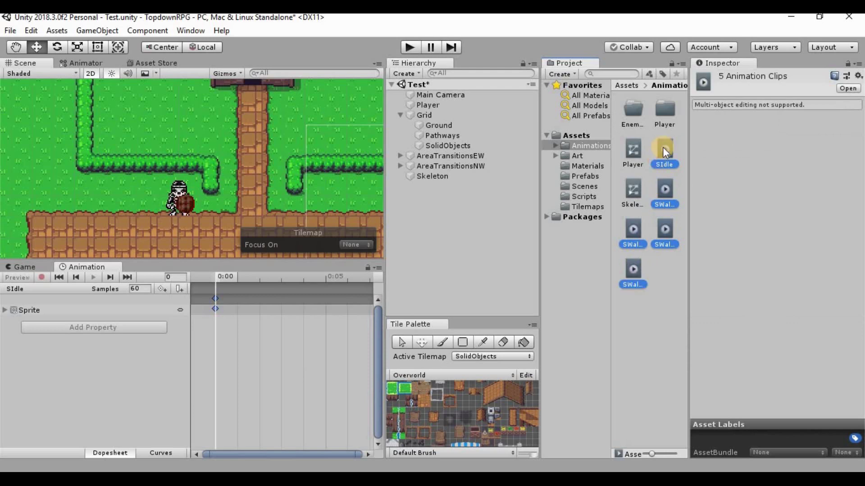
pyautogui.moveTo(629, 115); pyautogui.dragTo(630, 116)
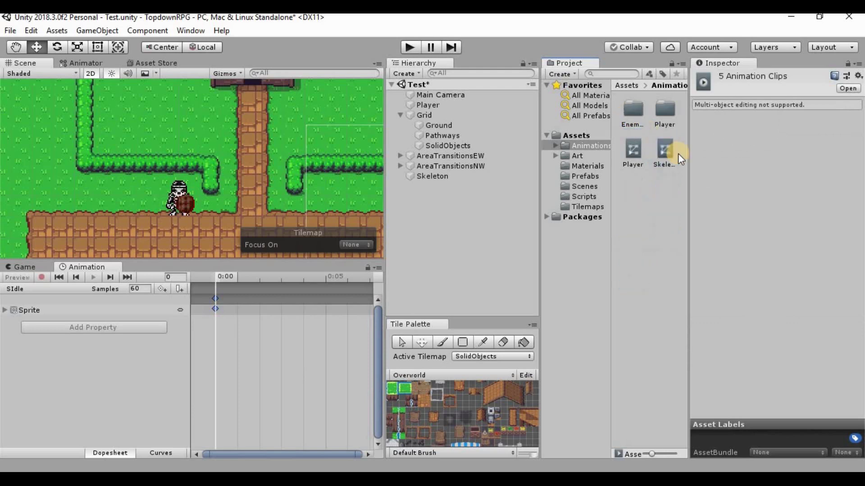
pyautogui.click(630, 113)
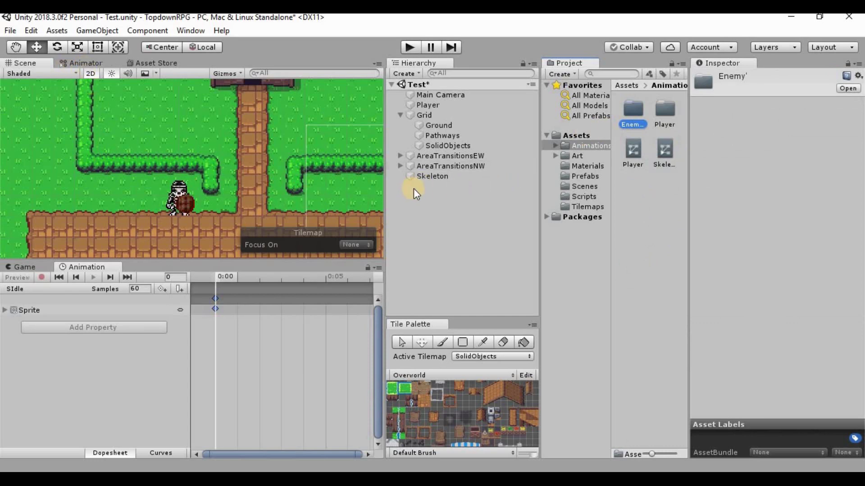
# Step: Select the Skeleton object and open its SWalkDown clip in the animation timeline
pyautogui.click(66, 293)
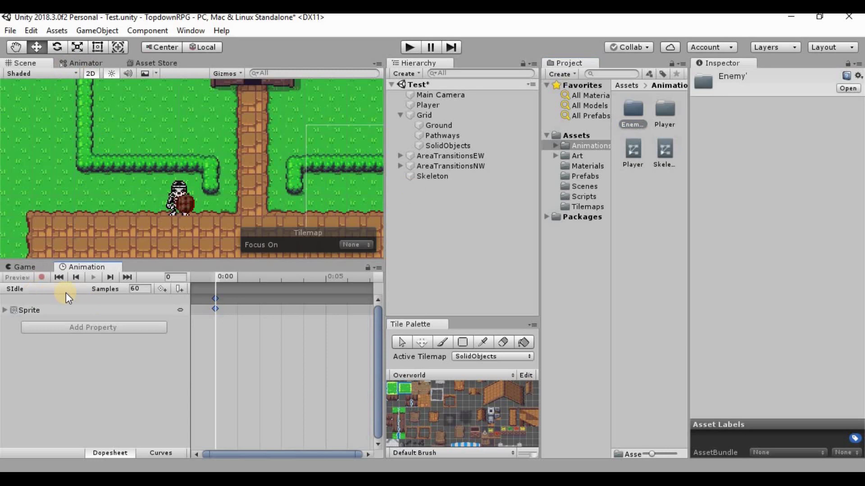
pyautogui.click(448, 175)
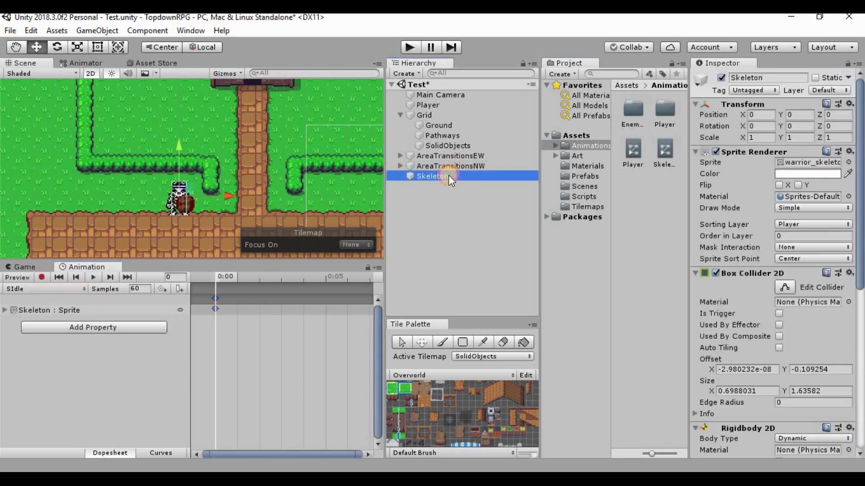
pyautogui.click(68, 288)
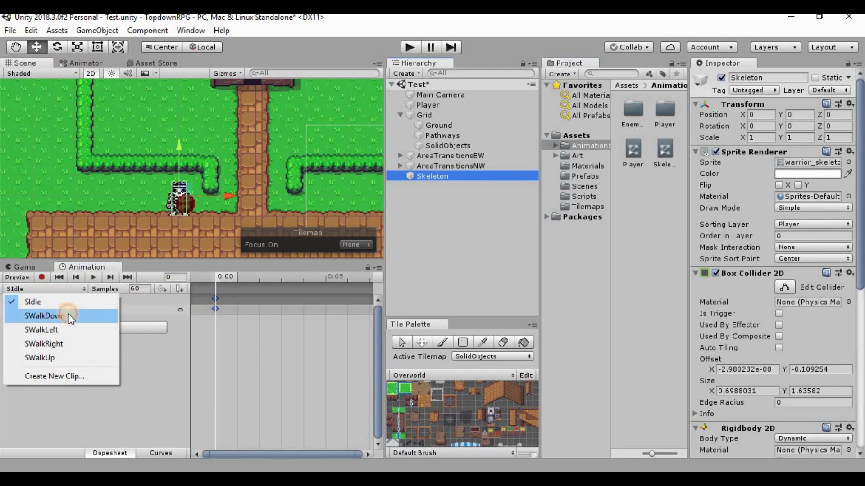
pyautogui.click(70, 317)
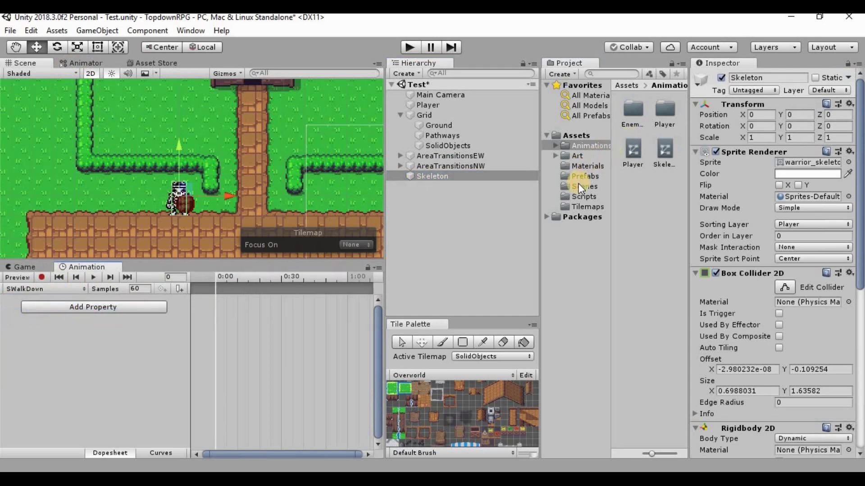
# Step: Open the Art folder in the project and enlarge its thumbnails to locate the front-facing warrior_skeleton sprites
pyautogui.click(575, 198)
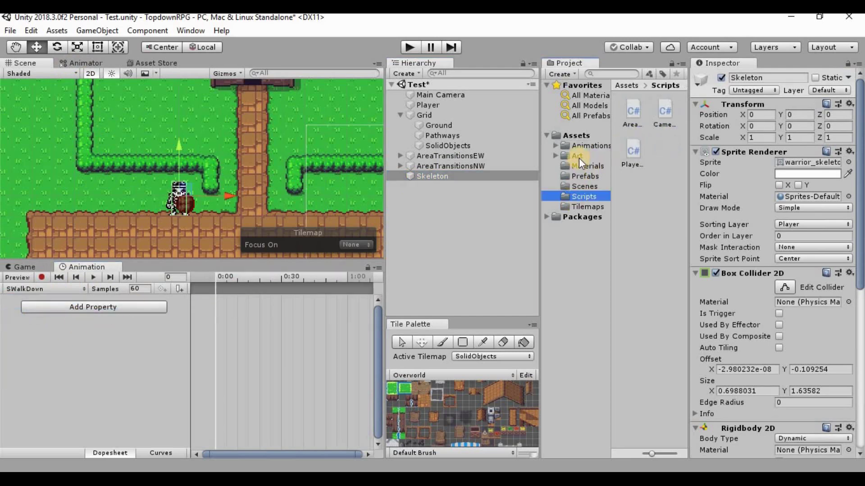
pyautogui.click(586, 156)
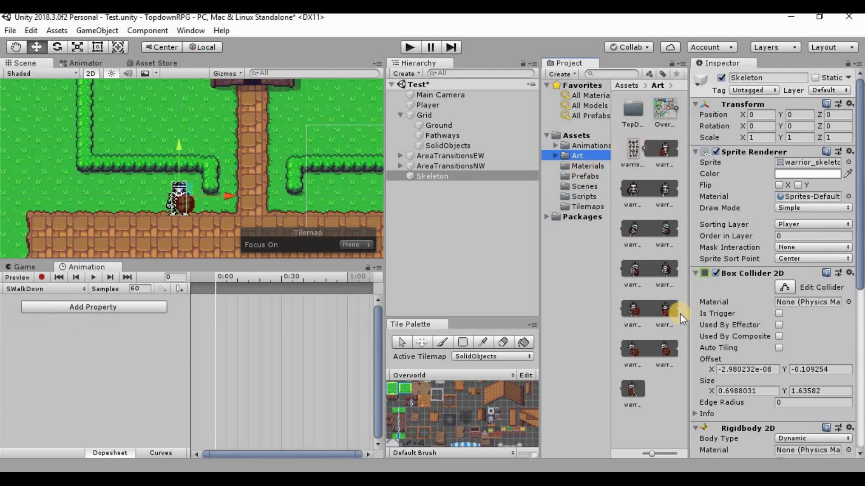
pyautogui.moveTo(666, 454); pyautogui.dragTo(682, 450)
pyautogui.scroll(-10, 644, 309)
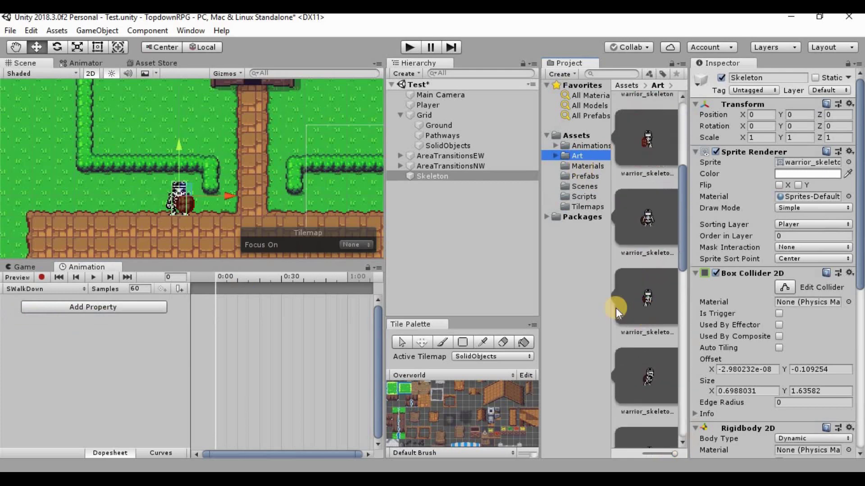
pyautogui.scroll(-5, 635, 298)
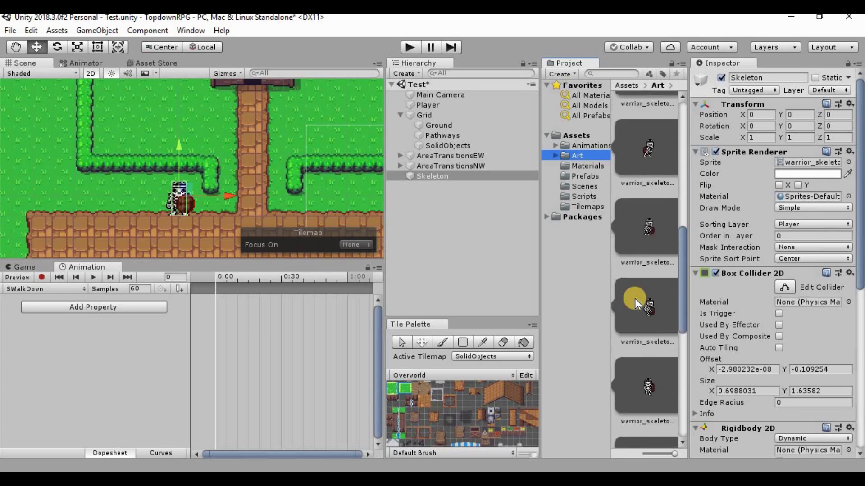
pyautogui.scroll(-2, 635, 299)
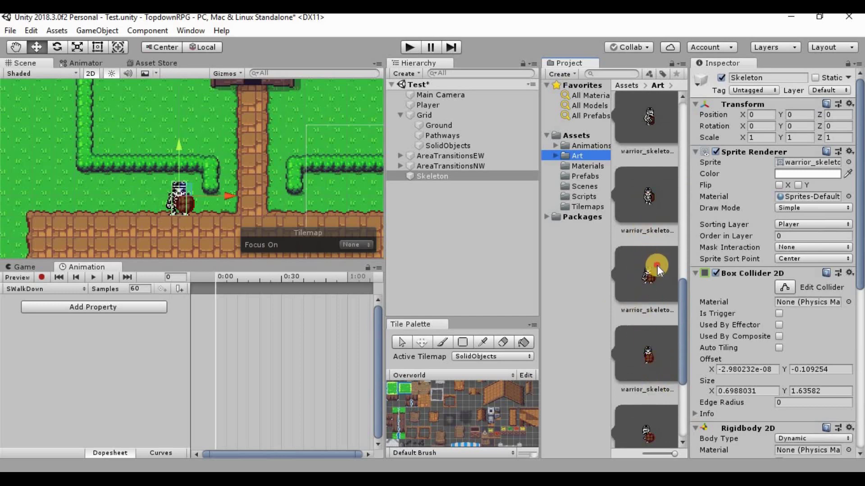
# Step: Add warrior_skeleton_7 as the first SWalkDown keyframe at 0:00 and warrior_skeleton_6 as the second at 0:10
pyautogui.click(643, 310)
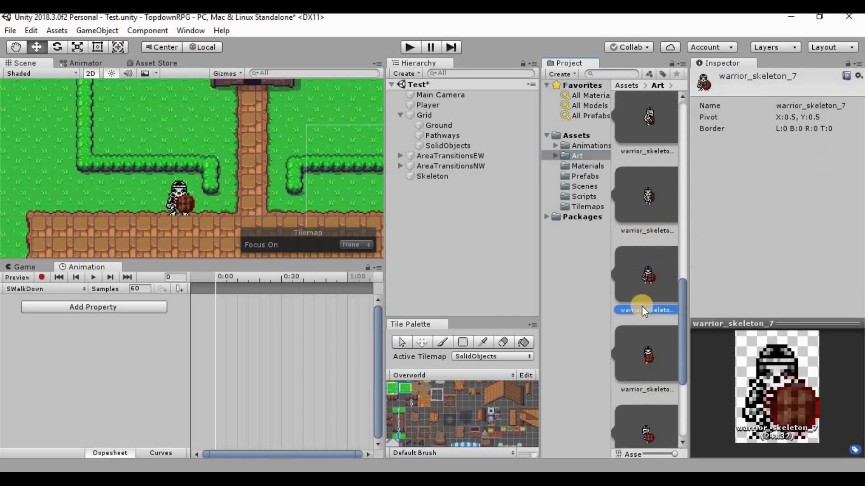
pyautogui.click(655, 271)
pyautogui.moveTo(415, 289); pyautogui.dragTo(213, 291)
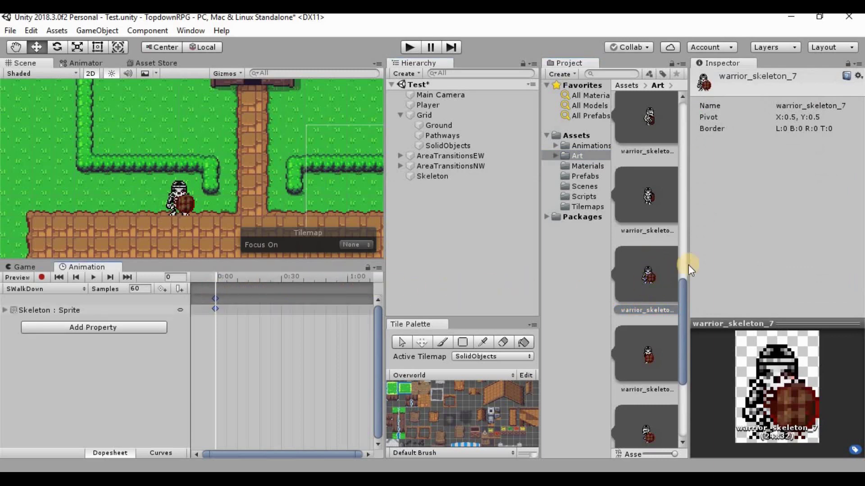
pyautogui.click(653, 200)
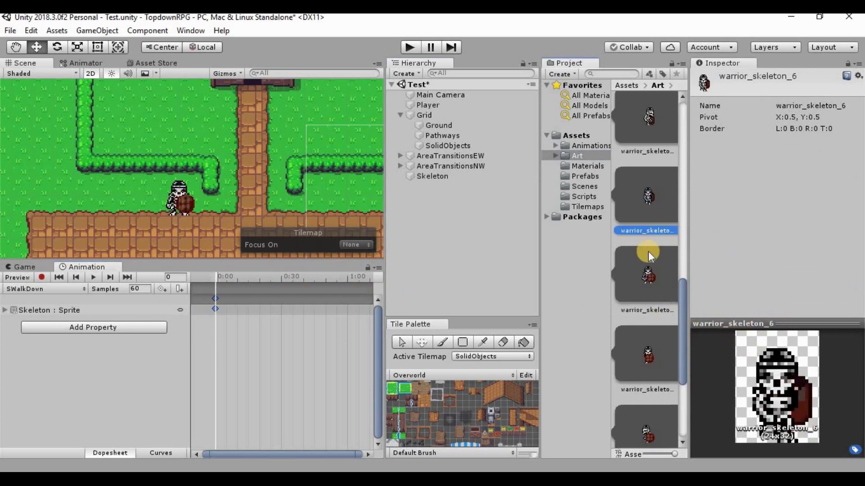
pyautogui.moveTo(654, 195); pyautogui.dragTo(251, 298)
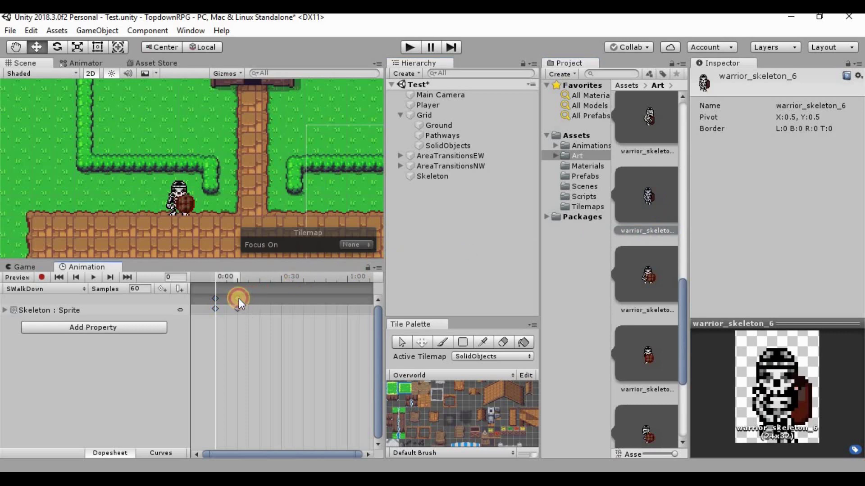
# Step: Add warrior_skeleton_7 at 0:20 and warrior_skeleton_8 at 0:30 as the next SWalkDown keyframes
pyautogui.click(637, 267)
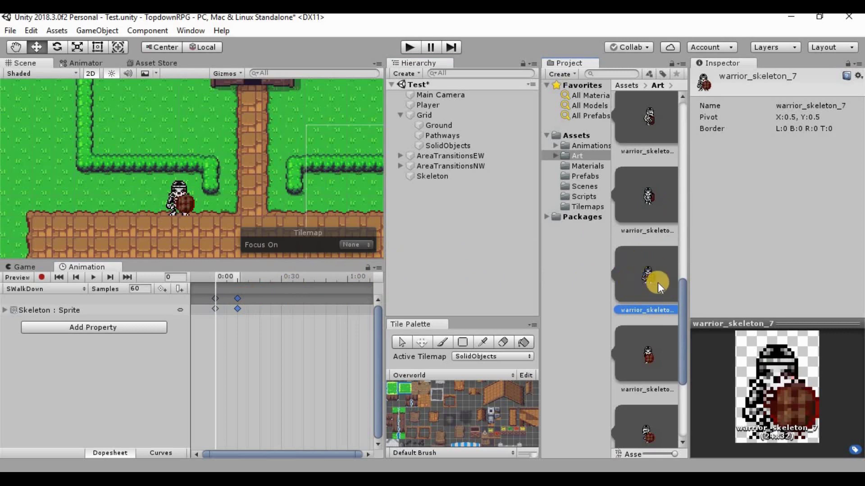
pyautogui.moveTo(456, 302); pyautogui.dragTo(259, 302)
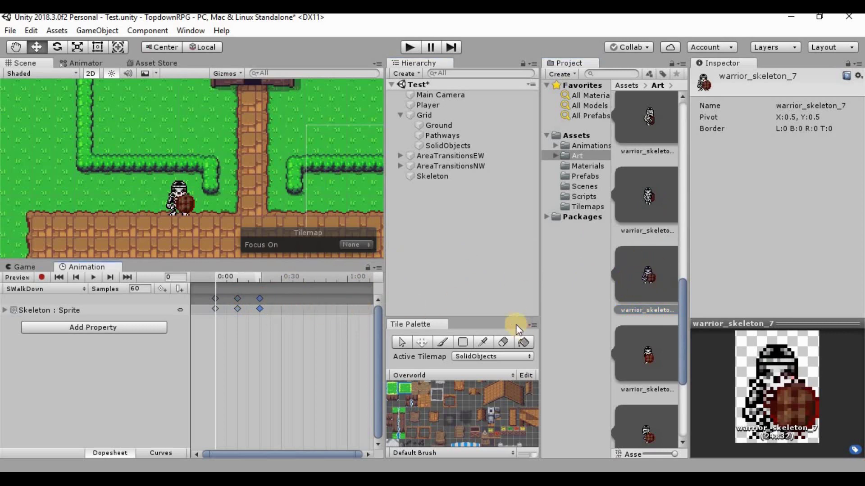
pyautogui.click(653, 354)
pyautogui.moveTo(653, 354); pyautogui.dragTo(293, 303)
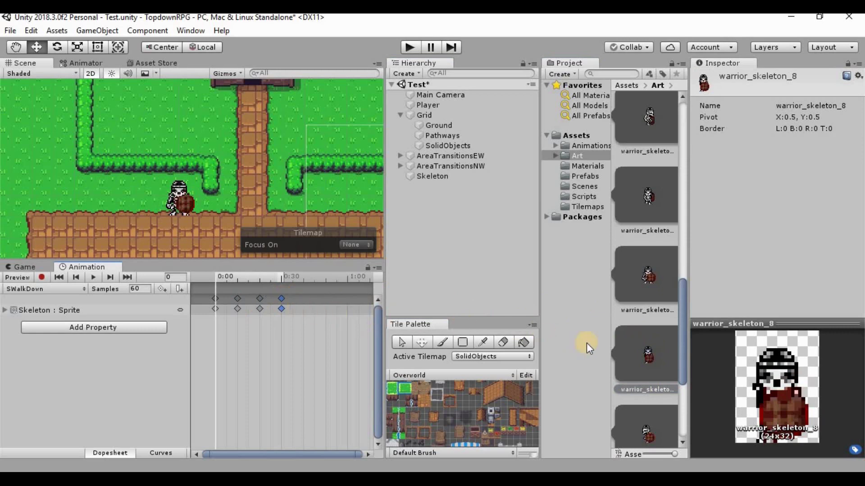
# Step: Add another warrior_skeleton_8 keyframe just before 0:40 to extend SWalkDown, previewing the clip before and after
pyautogui.click(88, 279)
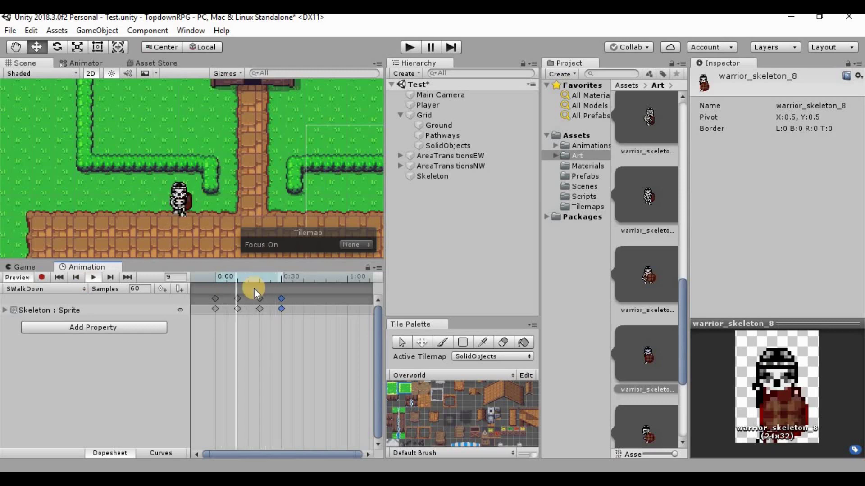
pyautogui.click(96, 277)
pyautogui.click(287, 315)
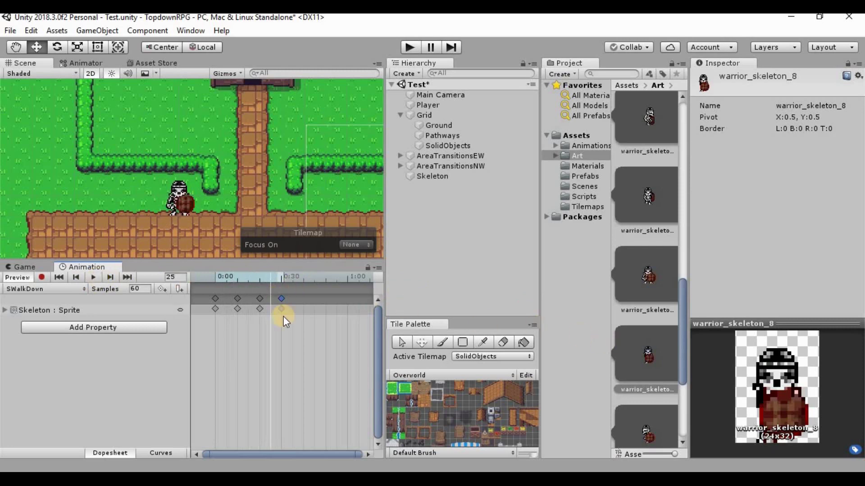
pyautogui.moveTo(654, 354); pyautogui.dragTo(301, 299)
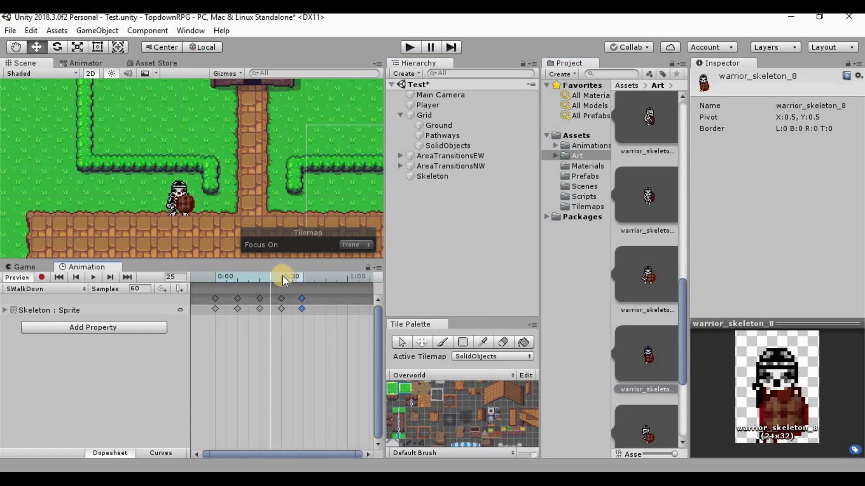
pyautogui.click(91, 278)
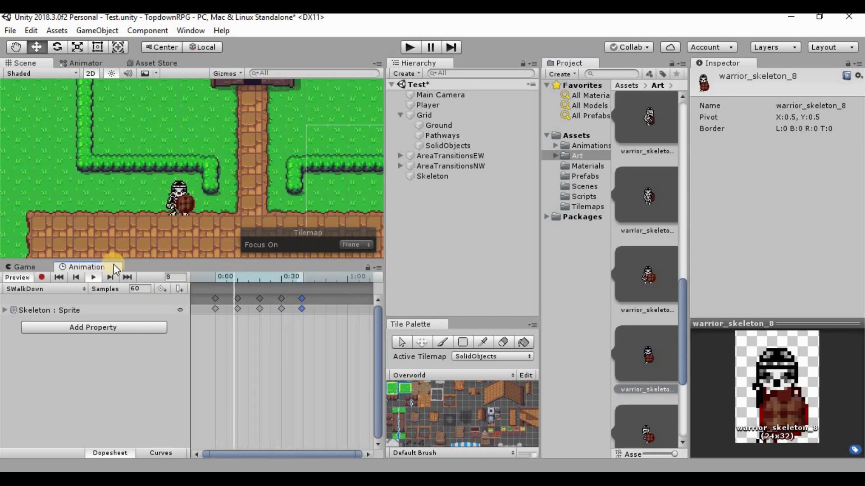
pyautogui.click(103, 278)
# Step: Fill the SWalkLeft clip with five left-facing skeleton sprite keyframes, spaced about ten frames apart
pyautogui.click(75, 289)
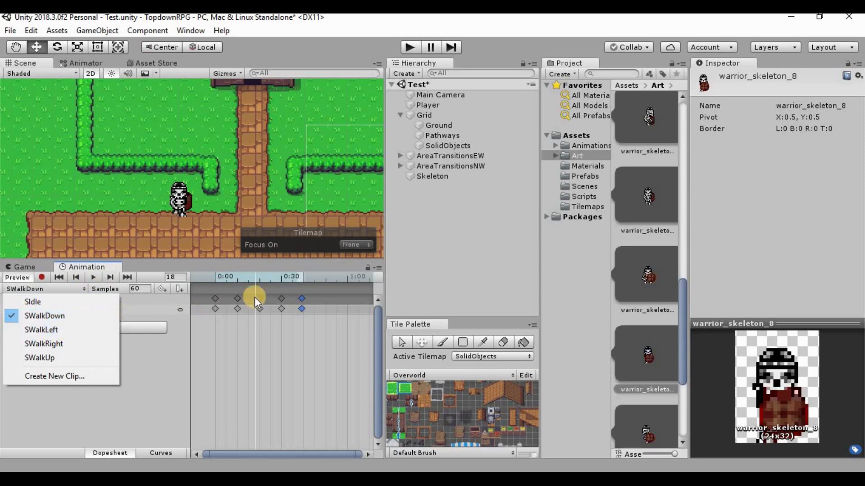
pyautogui.click(152, 374)
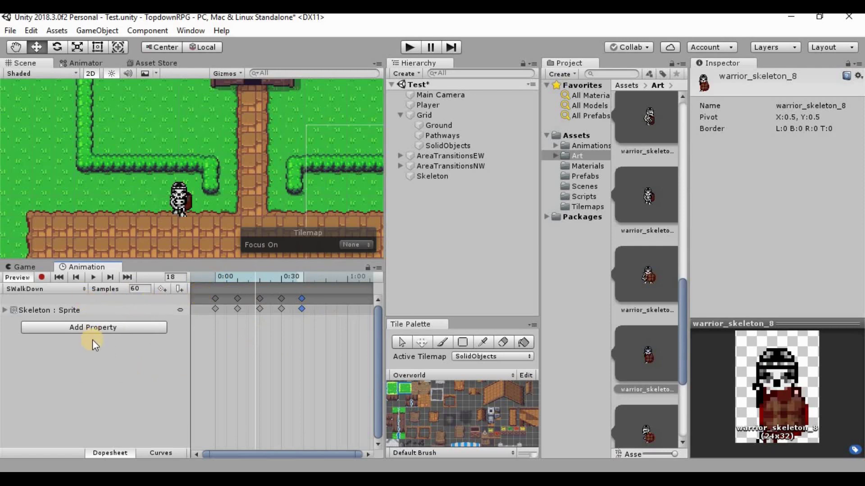
pyautogui.click(45, 289)
pyautogui.click(45, 339)
pyautogui.scroll(-2, 646, 270)
pyautogui.moveTo(647, 325); pyautogui.dragTo(239, 300)
# Step: Fill the SWalkRight clip with five right-facing skeleton sprite keyframes, spaced about ten frames apart
pyautogui.click(45, 289)
pyautogui.click(46, 350)
pyautogui.moveTo(634, 320); pyautogui.dragTo(281, 299)
pyautogui.click(244, 293)
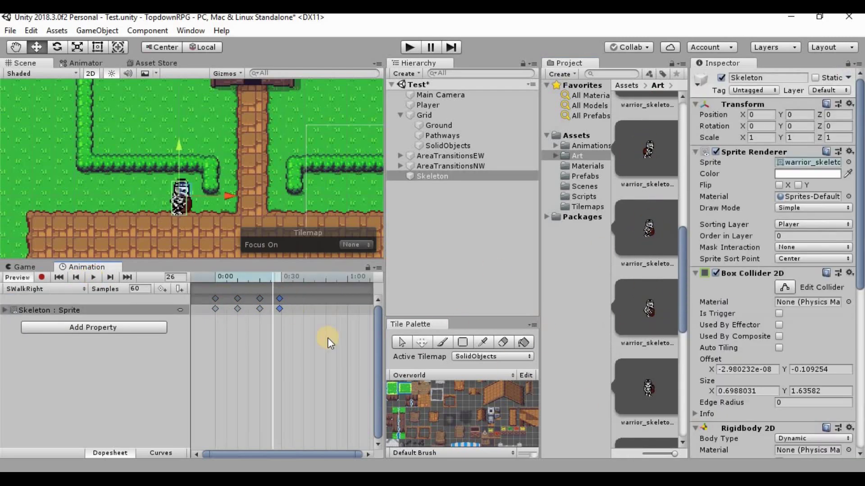
pyautogui.click(220, 292)
pyautogui.moveTo(652, 303); pyautogui.dragTo(307, 297)
# Step: Fill the SWalkUp clip with five back-facing skeleton sprite keyframes, spaced about ten frames apart
pyautogui.click(46, 289)
pyautogui.click(45, 360)
pyautogui.scroll(3, 660, 146)
pyautogui.moveTo(662, 267); pyautogui.dragTo(339, 318)
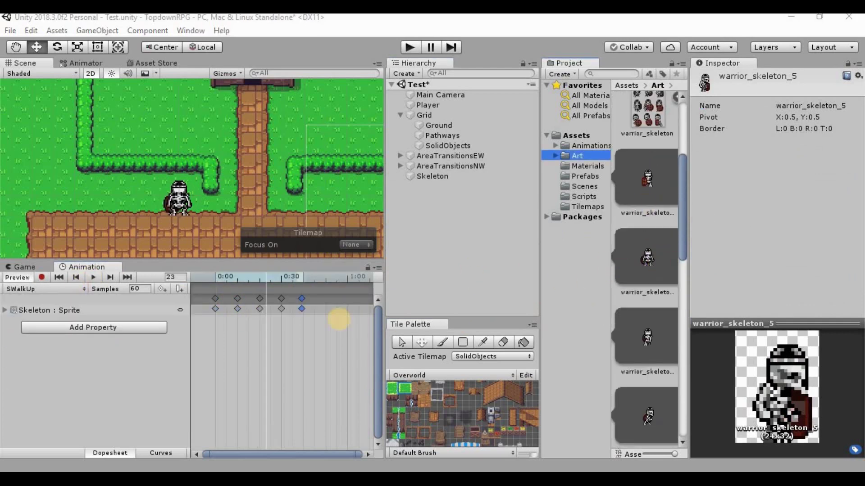
# Step: Play back the SWalkLeft, SWalkRight and SWalkUp clips in turn to check the skeleton's walk cycles
pyautogui.click(89, 278)
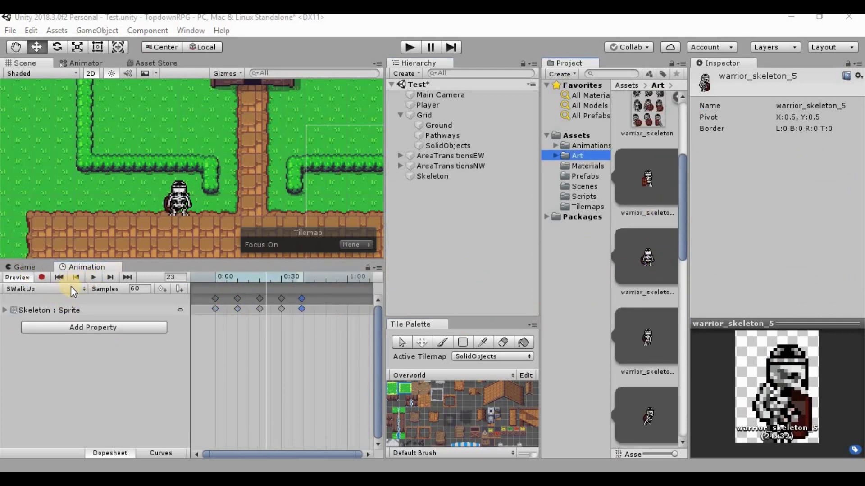
pyautogui.click(71, 288)
pyautogui.click(65, 327)
pyautogui.click(93, 277)
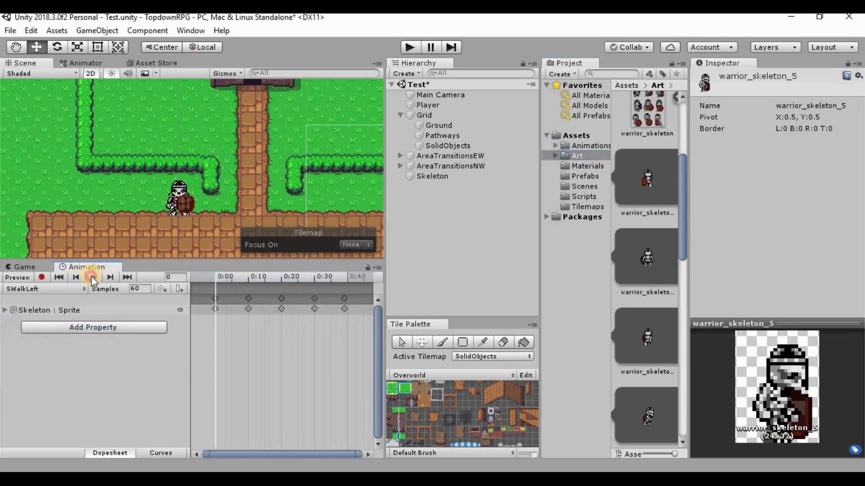
pyautogui.click(77, 290)
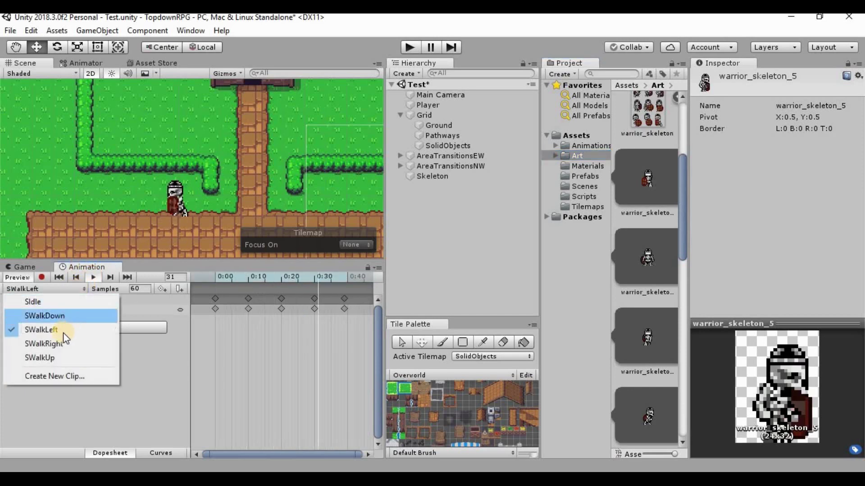
pyautogui.click(46, 343)
pyautogui.click(90, 277)
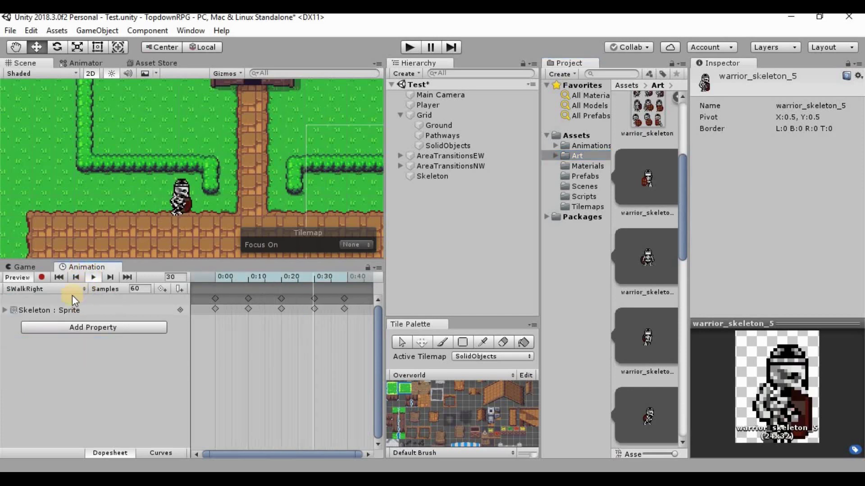
pyautogui.click(71, 288)
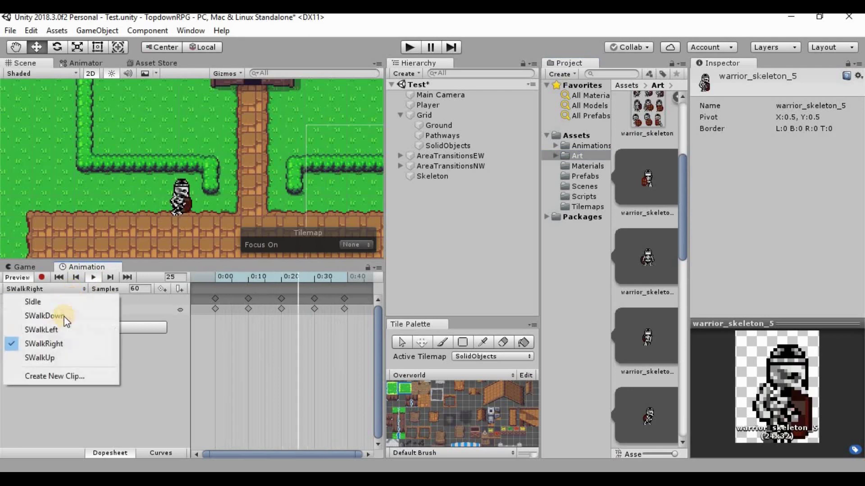
pyautogui.click(46, 358)
pyautogui.click(92, 277)
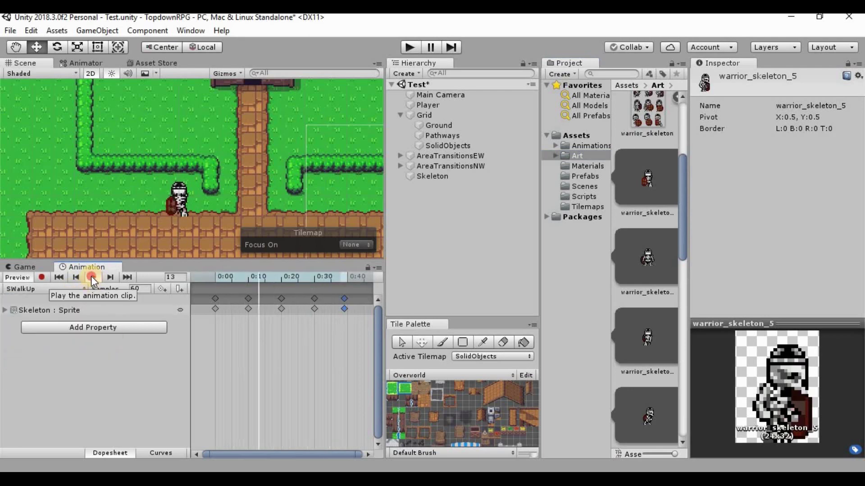
# Step: Show the Skeleton's animator state graph and inspect its SIdle and SWalk states on the Base Layer
pyautogui.click(85, 63)
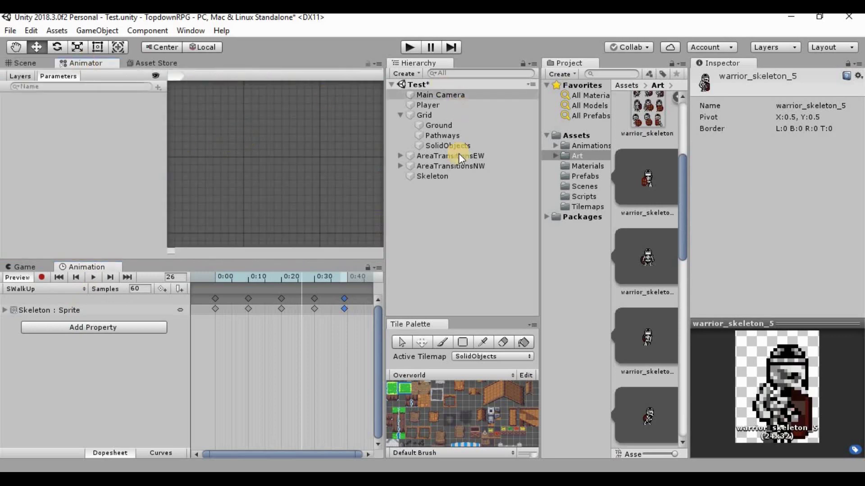
pyautogui.click(442, 180)
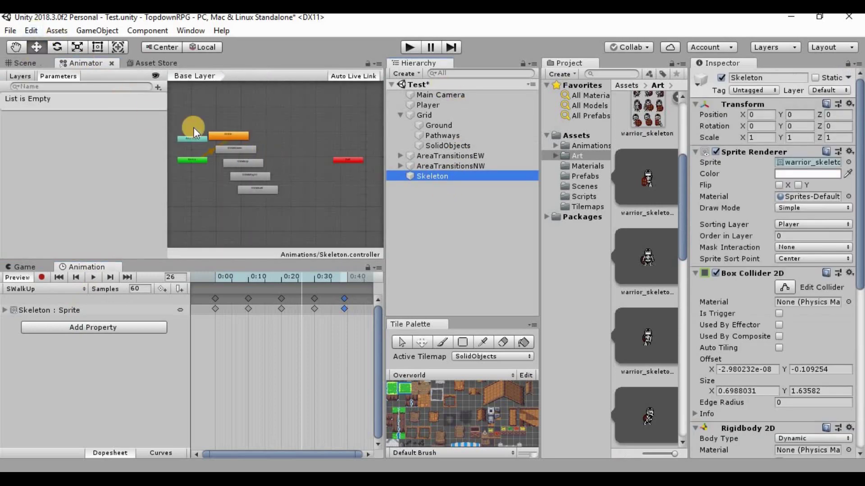
pyautogui.scroll(6, 255, 185)
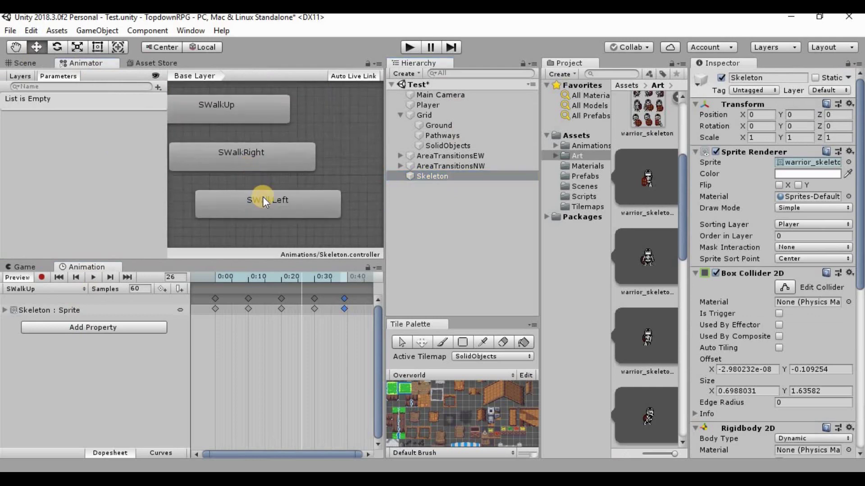
pyautogui.scroll(-2, 271, 204)
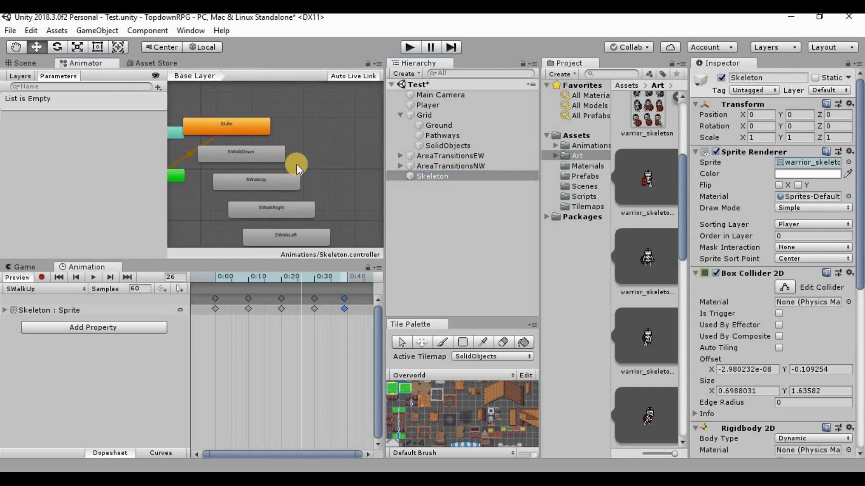
pyautogui.click(281, 154)
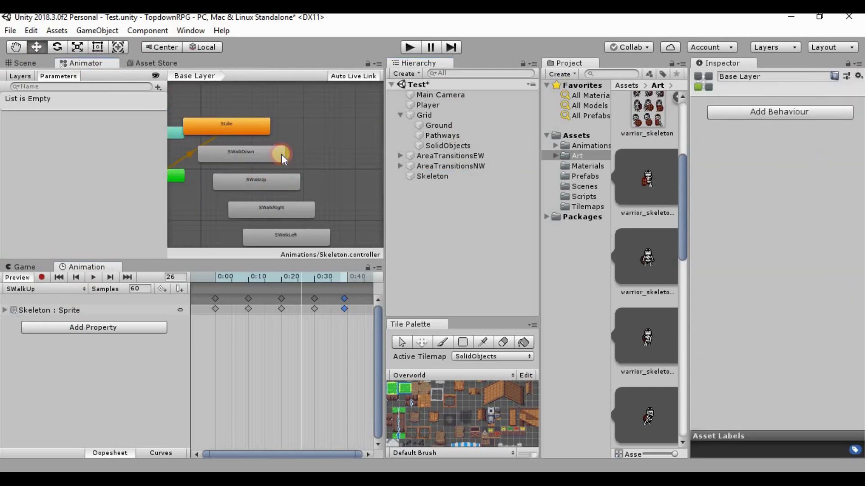
# Step: Delete the SWalkDown, SWalkUp, SWalkRight and SWalkLeft states and reposition SIdle in the Skeleton's animator graph
pyautogui.keyDown('shift'); pyautogui.click(275, 187); pyautogui.keyUp('shift')
pyautogui.keyDown('shift'); pyautogui.click(281, 208); pyautogui.keyUp('shift')
pyautogui.keyDown('shift'); pyautogui.click(287, 236); pyautogui.keyUp('shift')
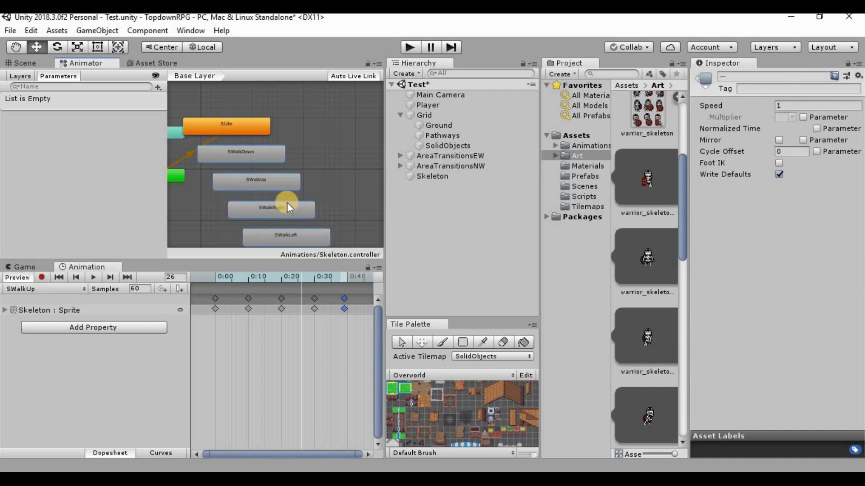
pyautogui.press('Delete')
pyautogui.moveTo(245, 130); pyautogui.dragTo(290, 168)
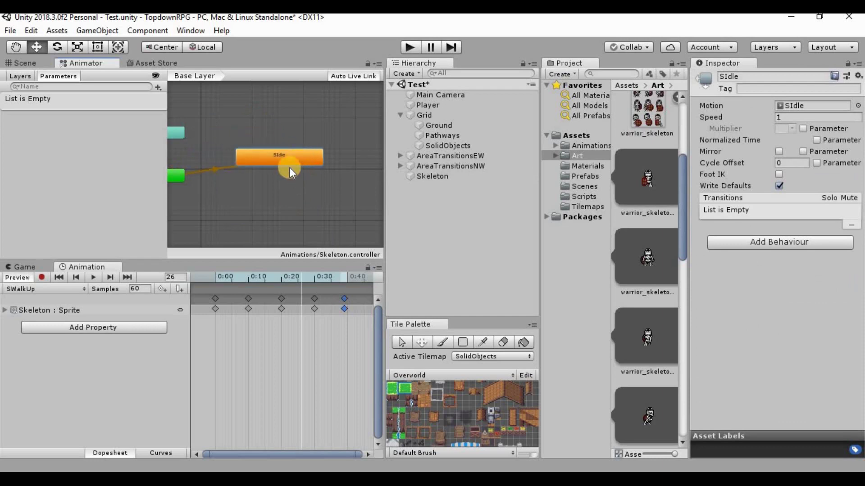
# Step: Create a blend tree state, place it directly below SIdle, and name it Move
pyautogui.rightClick(276, 194)
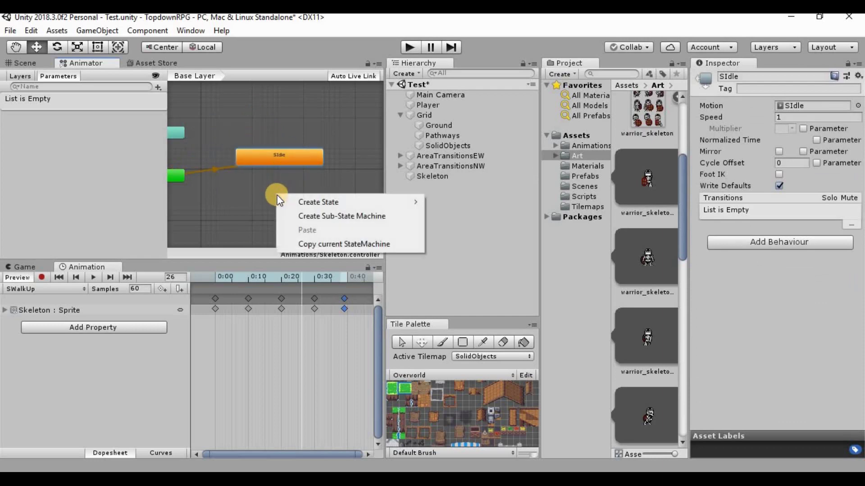
pyautogui.moveTo(310, 204)
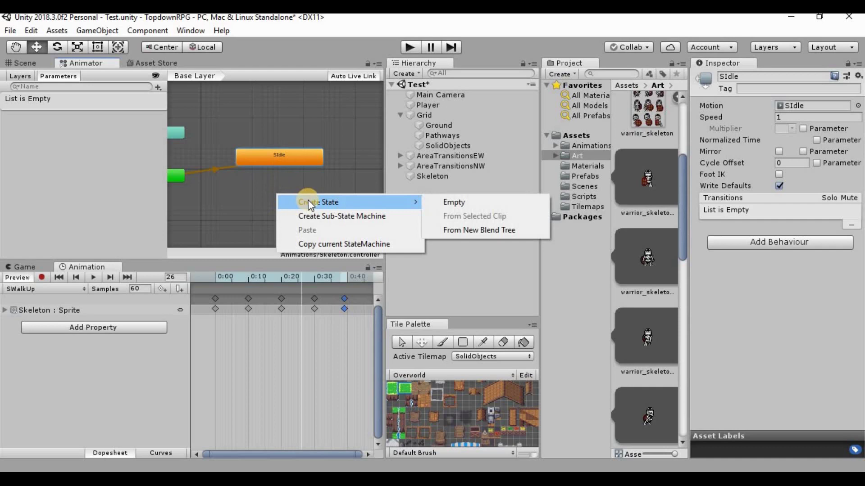
pyautogui.click(466, 230)
pyautogui.moveTo(323, 200); pyautogui.dragTo(286, 183)
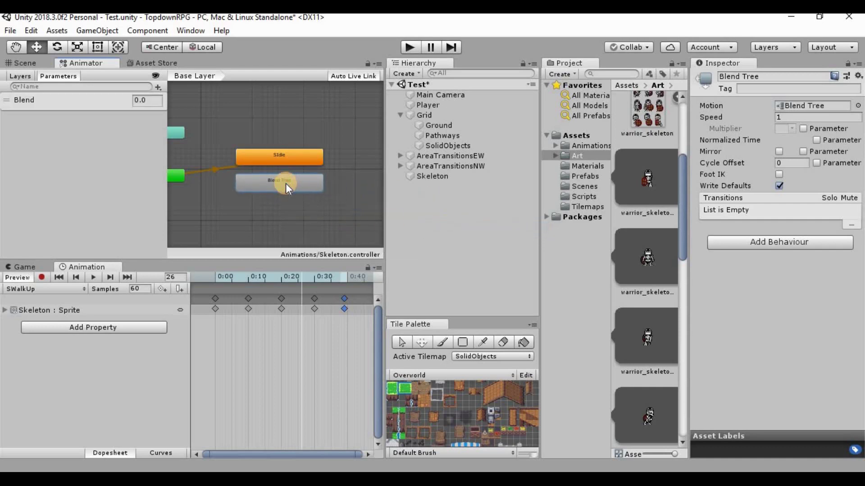
pyautogui.click(773, 79)
pyautogui.write('Move')
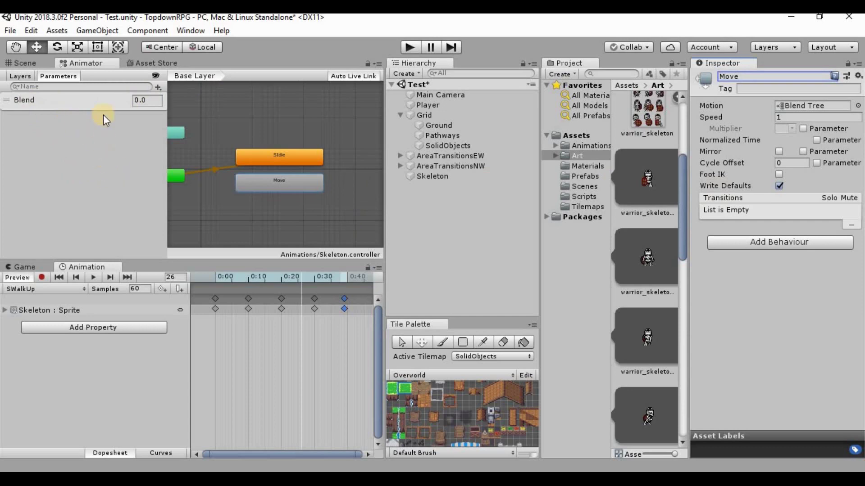
# Step: Rename the Blend parameter as moveX and add a float parameter named moveY
pyautogui.click(26, 102)
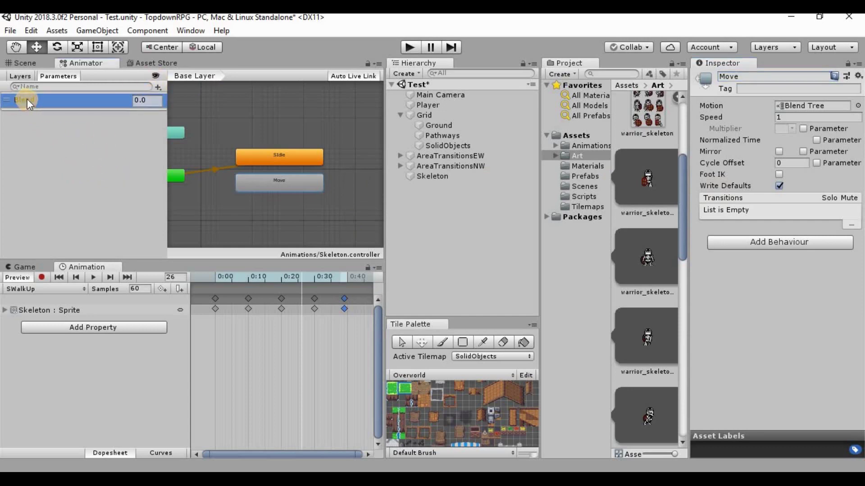
pyautogui.click(37, 107)
pyautogui.write('moveX')
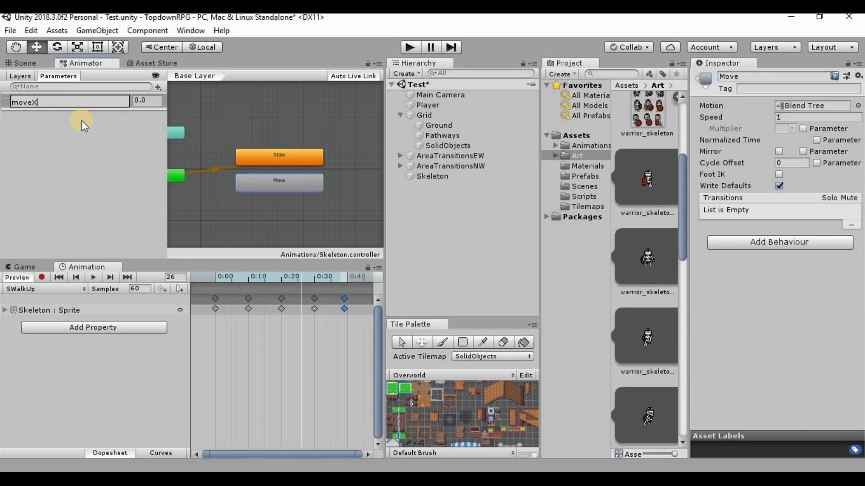
pyautogui.press('Return')
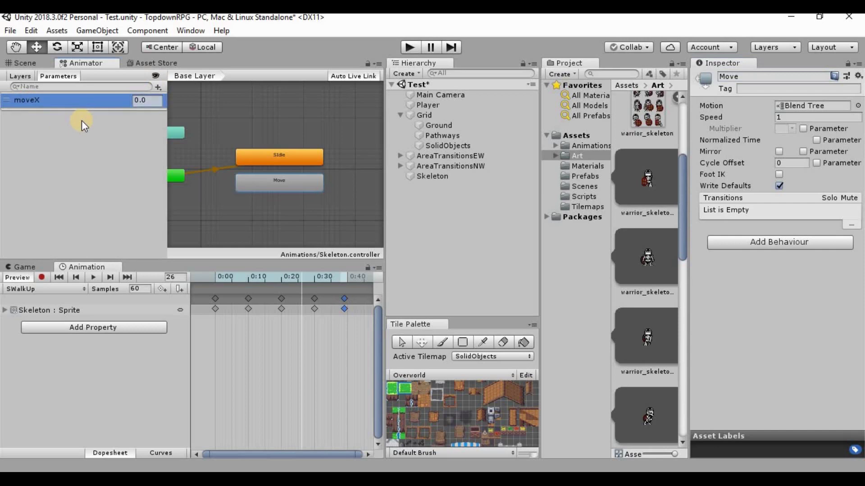
pyautogui.click(157, 88)
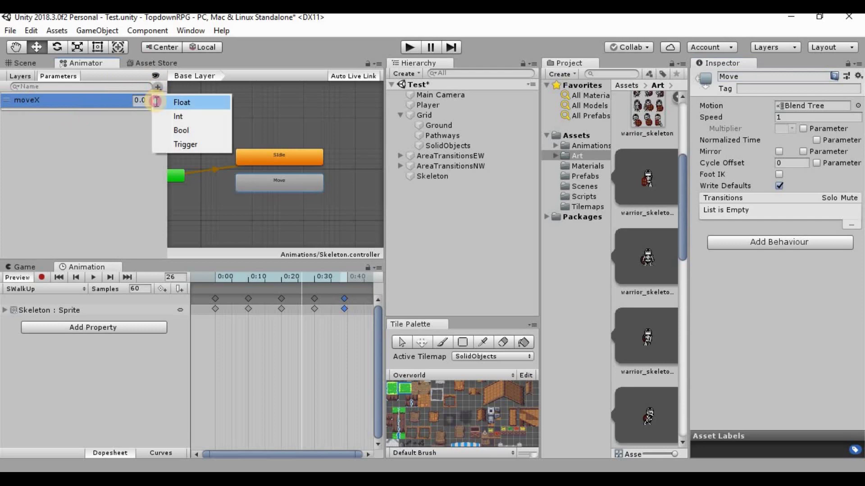
pyautogui.click(180, 100)
pyautogui.write('moveY')
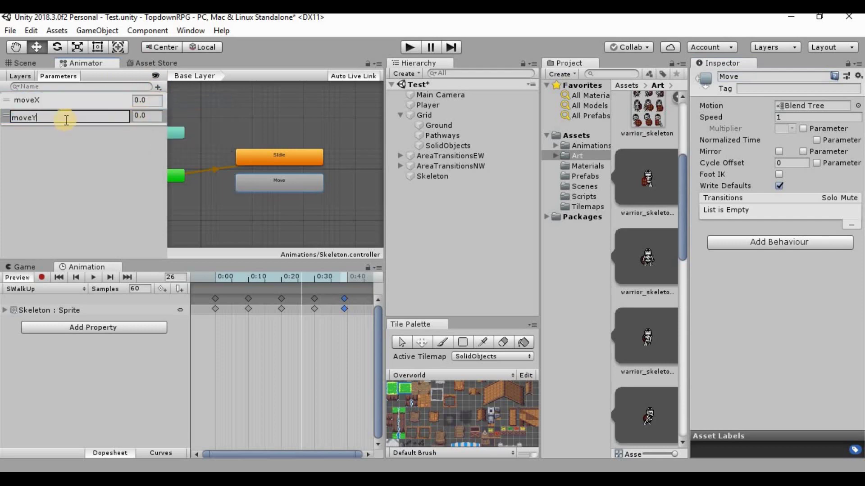
pyautogui.click(158, 89)
# Step: Add a bool parameter named withinRange to the Skeleton's animator controller
pyautogui.click(159, 88)
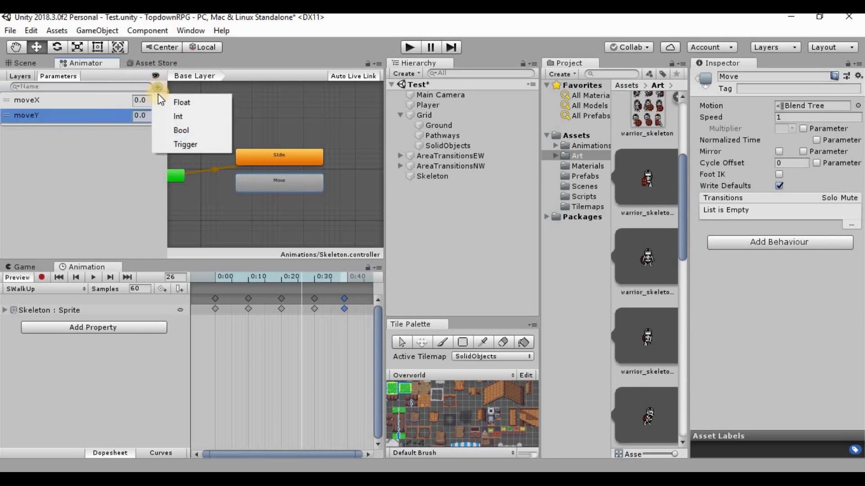
pyautogui.click(167, 131)
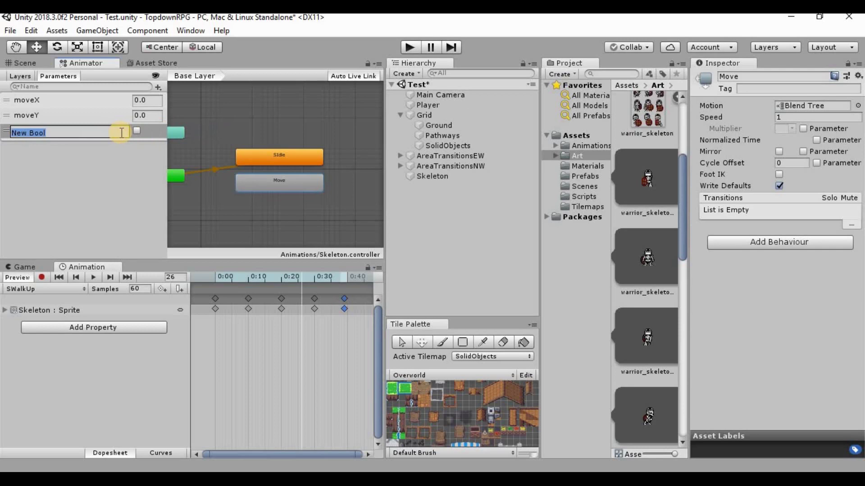
pyautogui.write('withinRangw')
pyautogui.press('BackSpace')
pyautogui.write('e')
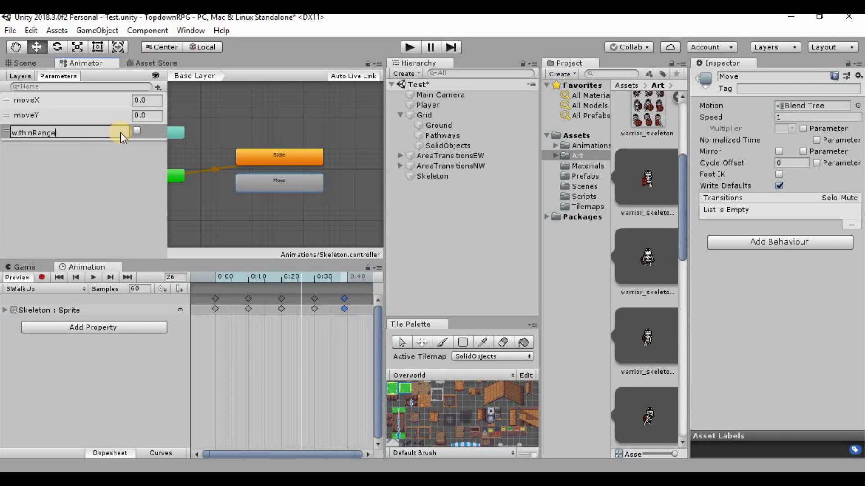
pyautogui.press('Return')
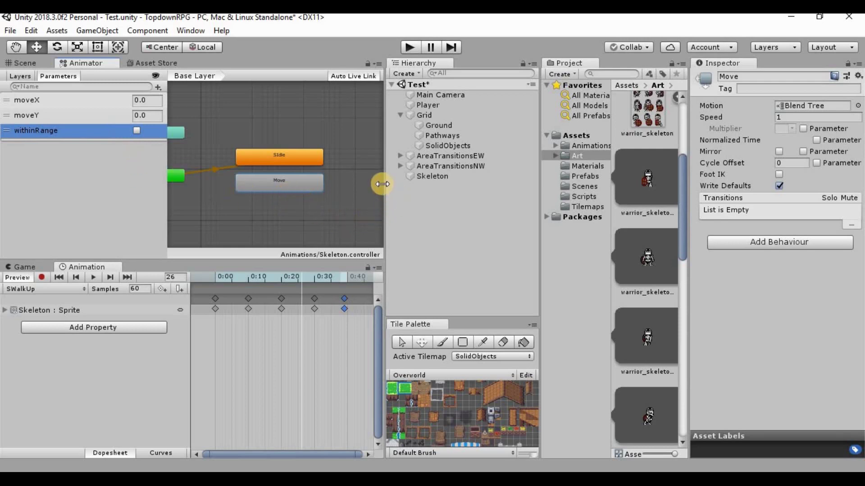
pyautogui.click(85, 169)
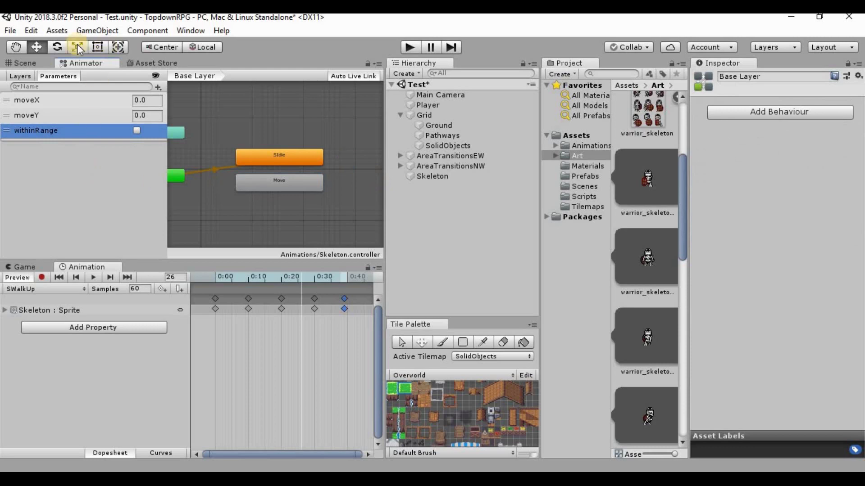
# Step: Move the Player along the horizontal path in the scene toward the skeleton, to about X 8.04
pyautogui.click(22, 61)
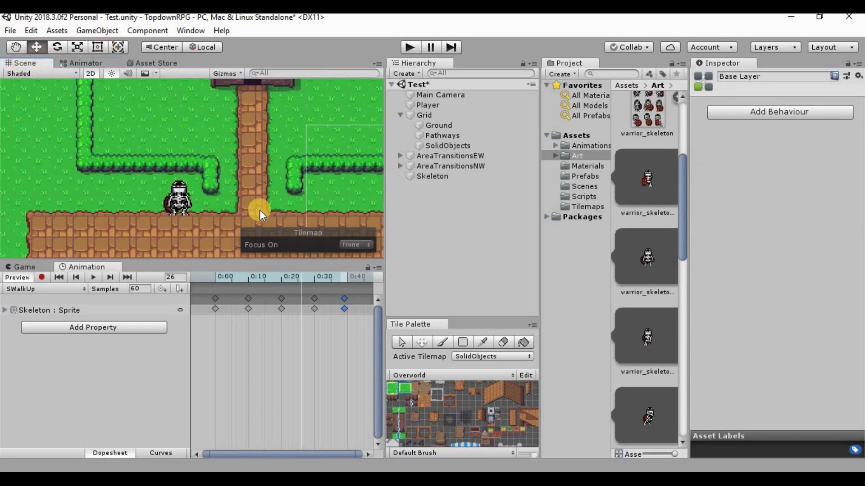
pyautogui.scroll(-4, 259, 210)
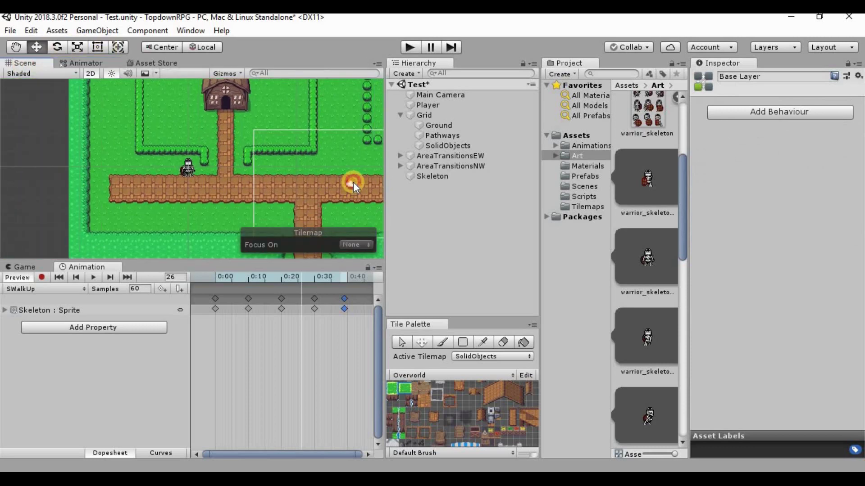
pyautogui.click(354, 182)
pyautogui.moveTo(330, 175); pyautogui.dragTo(280, 173)
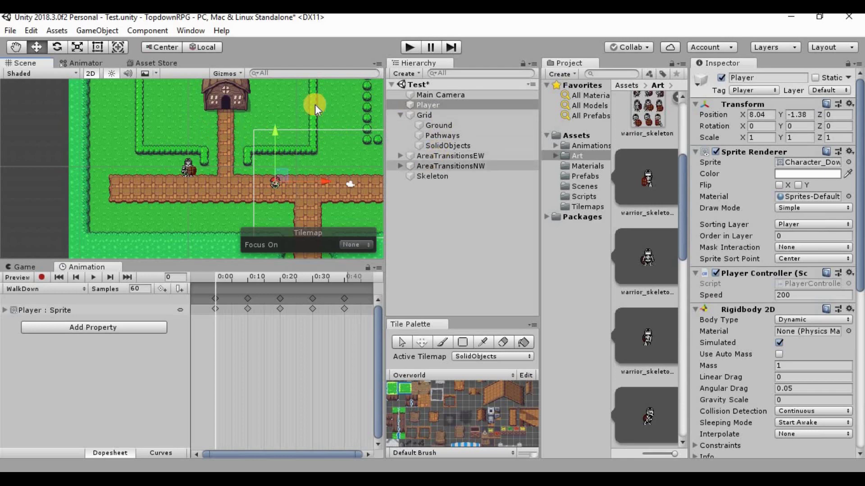
# Step: Return to the Skeleton's animator graph and create a transition from SIdle to Move
pyautogui.click(72, 63)
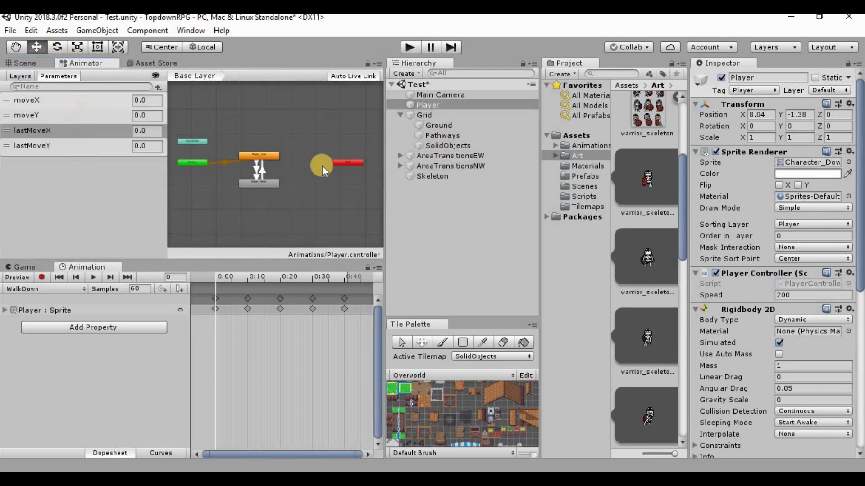
pyautogui.click(430, 176)
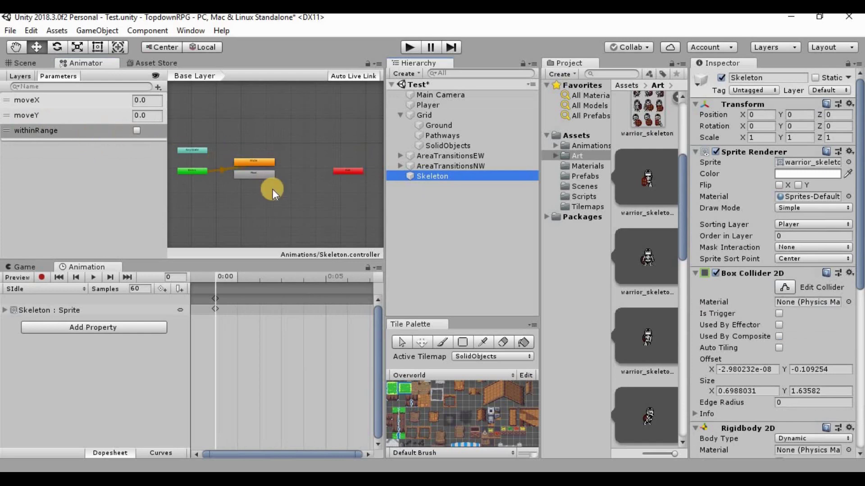
pyautogui.scroll(5, 272, 189)
pyautogui.scroll(-5, 312, 199)
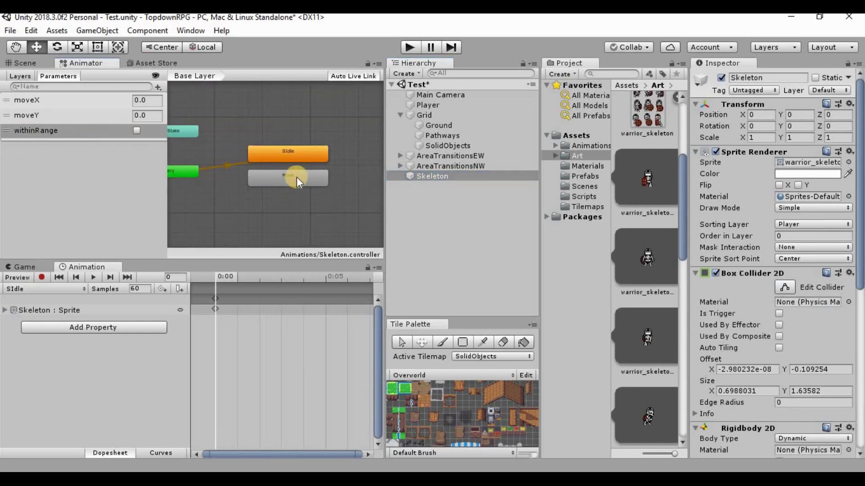
pyautogui.scroll(1, 297, 177)
pyautogui.rightClick(298, 138)
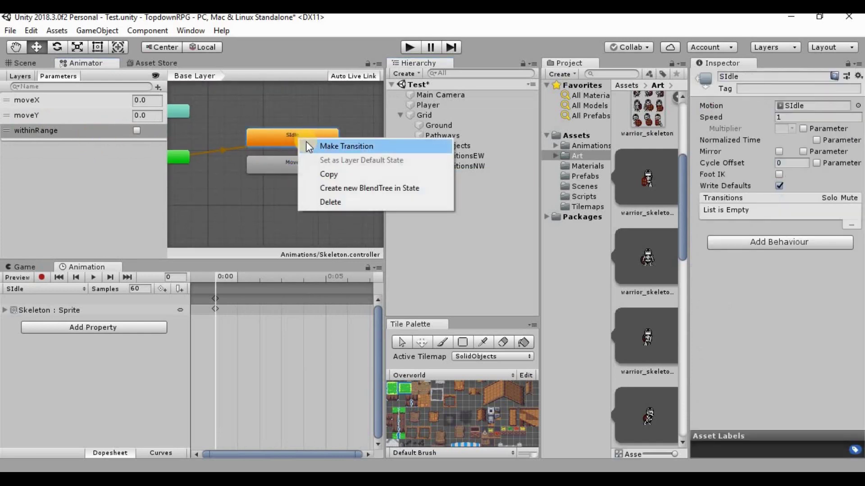
pyautogui.click(312, 145)
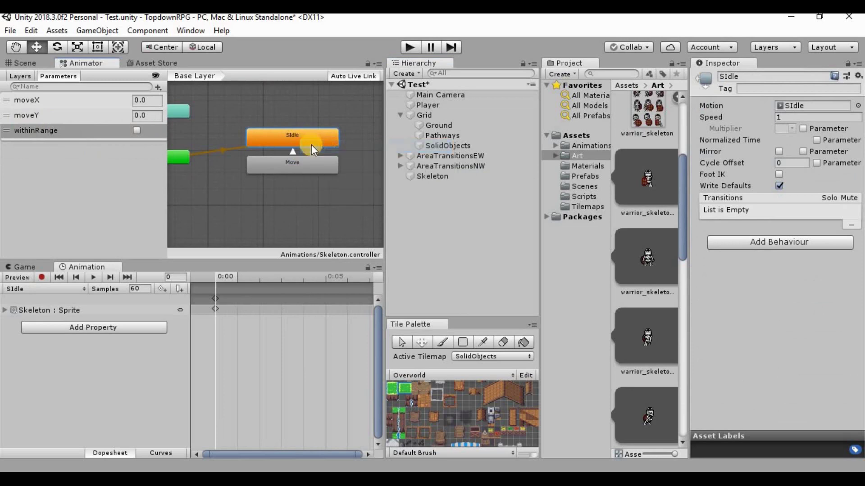
pyautogui.click(295, 164)
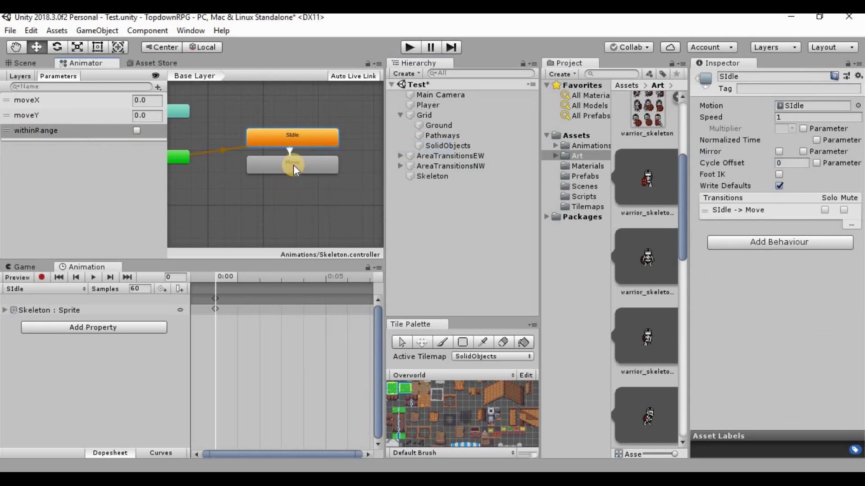
# Step: Disable exit time and fixed duration on the SIdle-to-Move transition and set its transition duration to 0
pyautogui.click(290, 152)
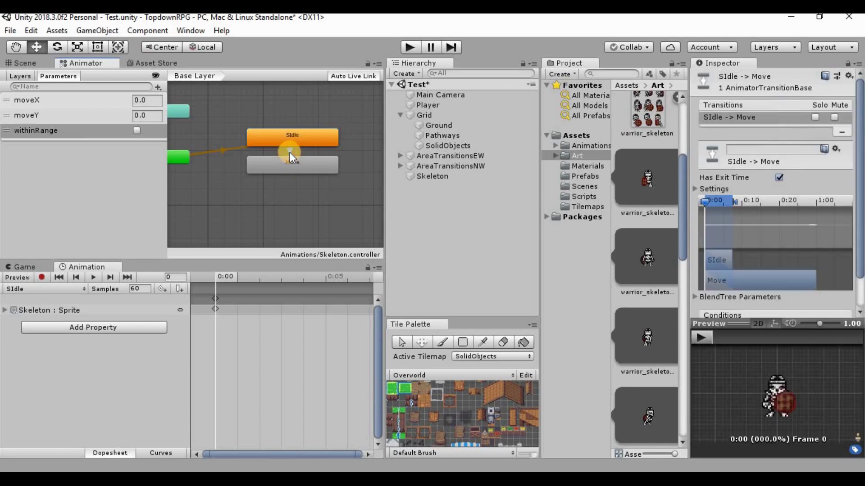
pyautogui.click(780, 177)
pyautogui.click(694, 189)
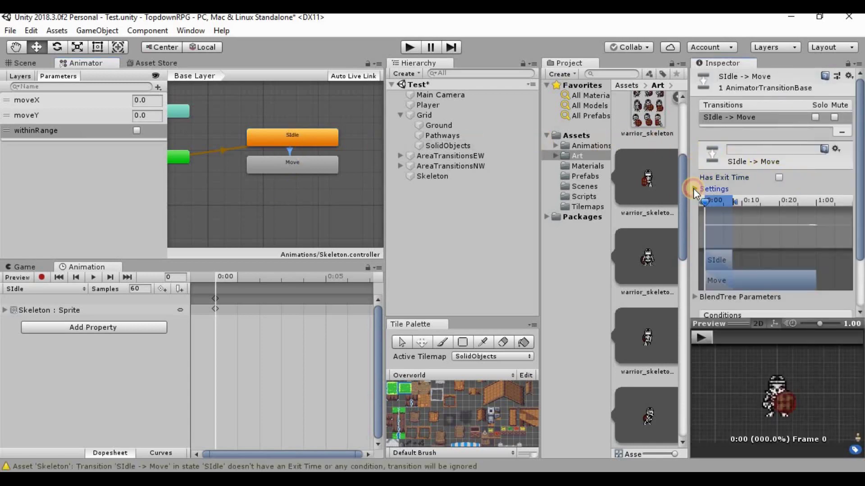
pyautogui.click(782, 212)
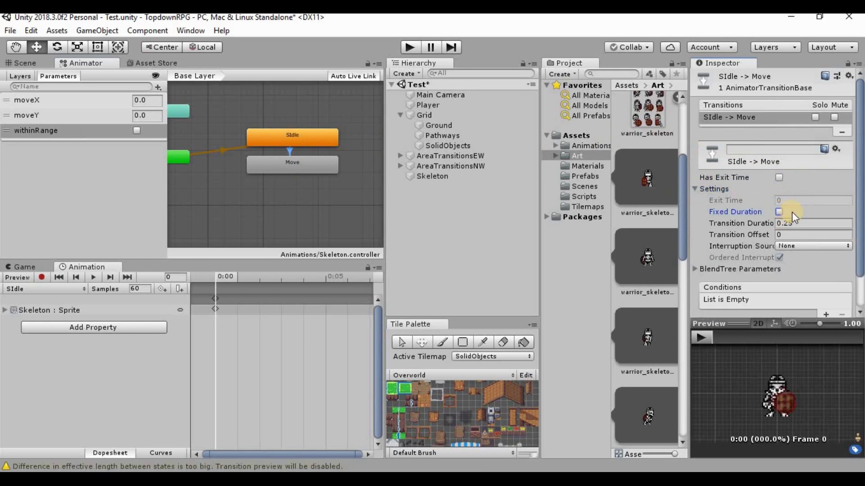
pyautogui.click(800, 221)
pyautogui.write('0')
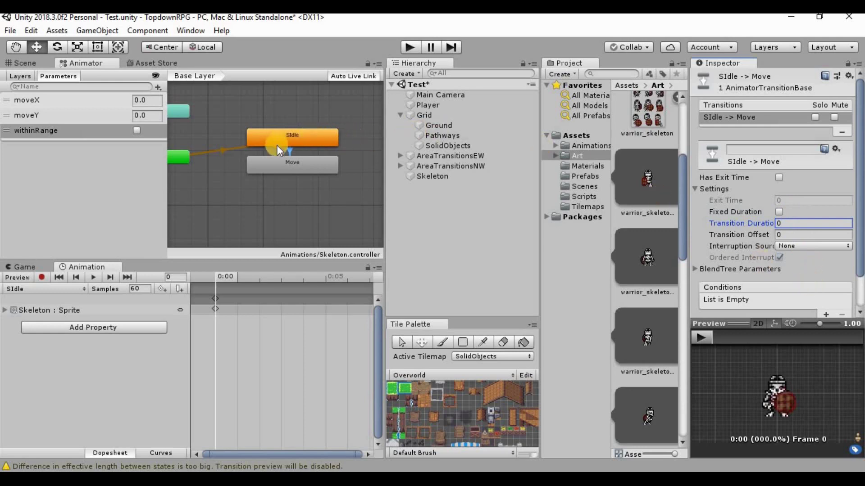
# Step: Add a condition to the SIdle-to-Move transition requiring withinRange to be true
pyautogui.click(823, 313)
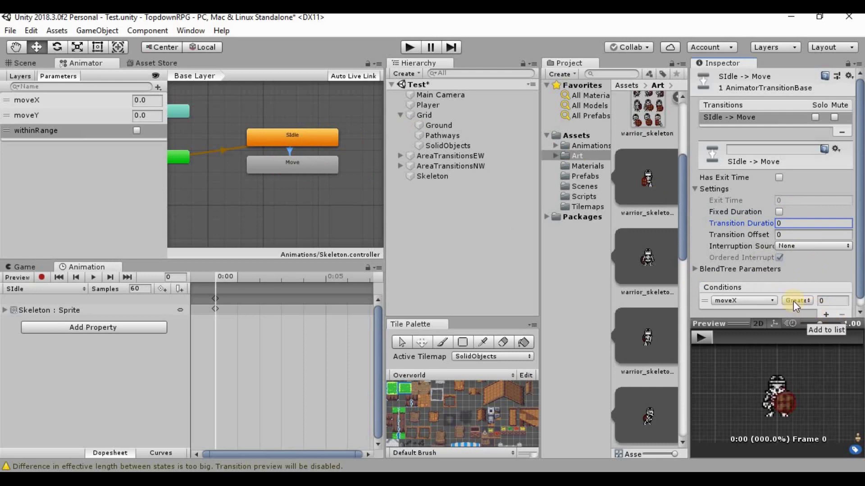
pyautogui.click(761, 300)
pyautogui.click(752, 361)
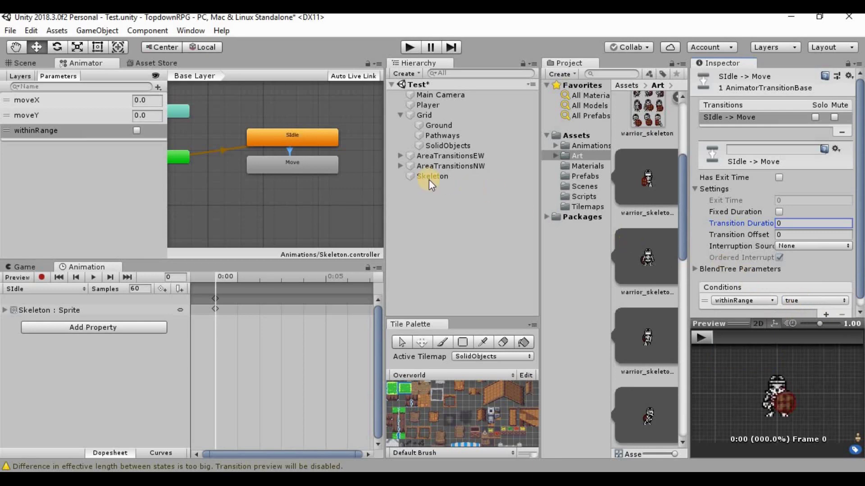
# Step: Create a return transition from Move to SIdle and show its settings
pyautogui.click(321, 167)
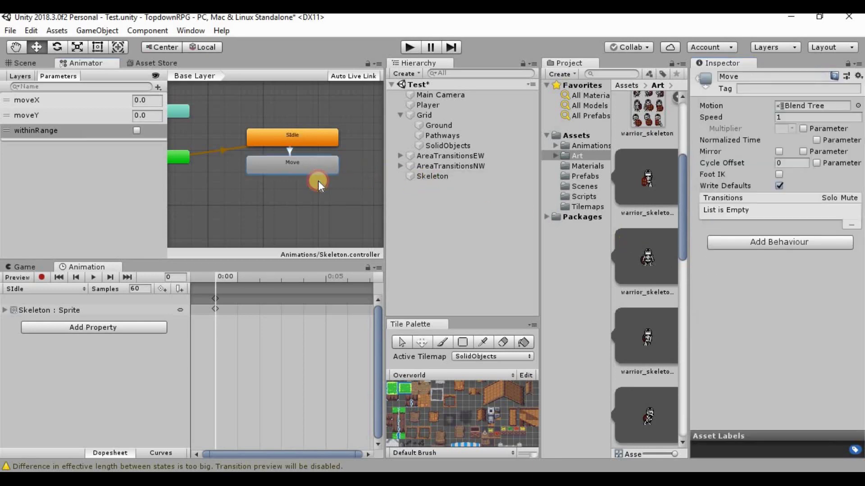
pyautogui.rightClick(309, 163)
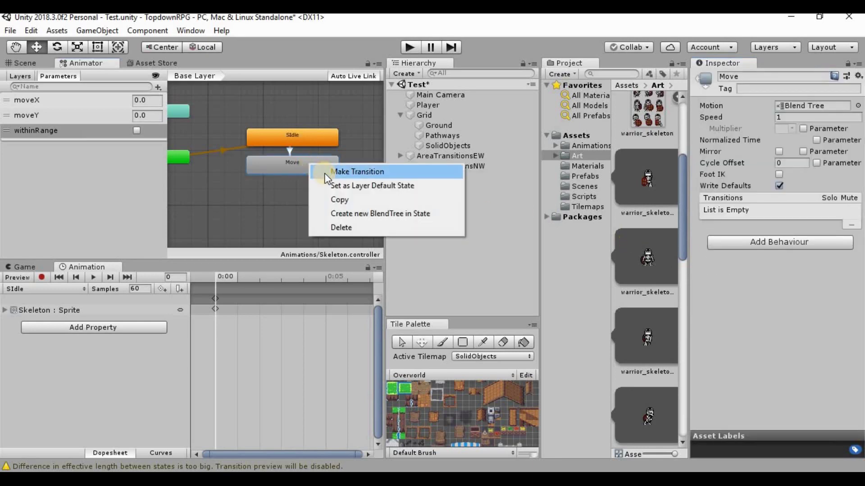
pyautogui.click(325, 173)
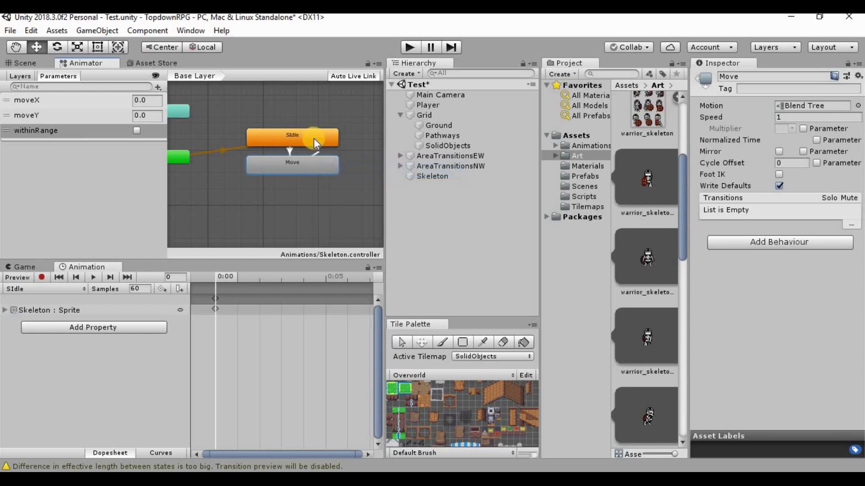
pyautogui.click(295, 152)
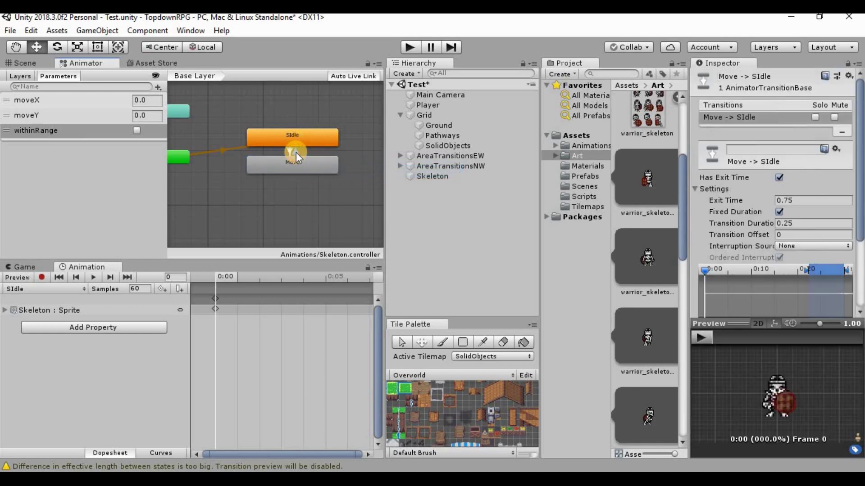
# Step: Disable exit time and fixed duration on the Move-to-SIdle transition and set its transition duration to 0
pyautogui.click(781, 178)
pyautogui.click(779, 212)
pyautogui.click(785, 223)
pyautogui.write('0')
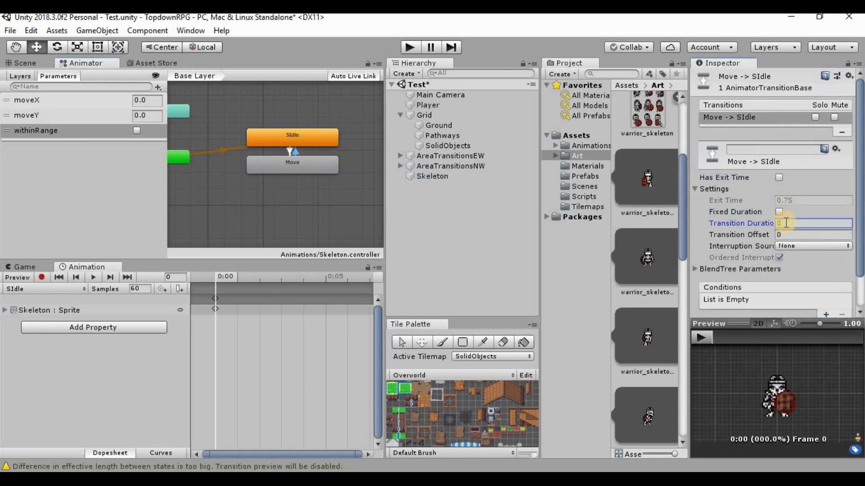
# Step: Add a condition to the Move-to-SIdle transition requiring withinRange to be false
pyautogui.scroll(-2, 797, 251)
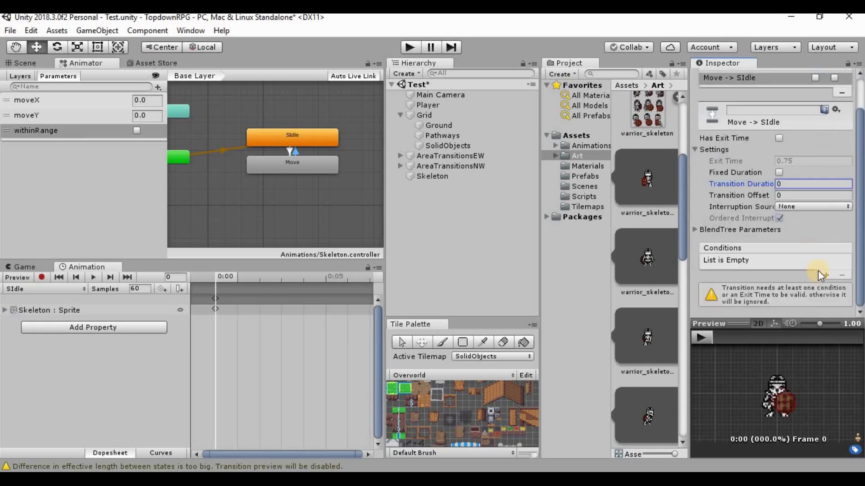
pyautogui.click(826, 275)
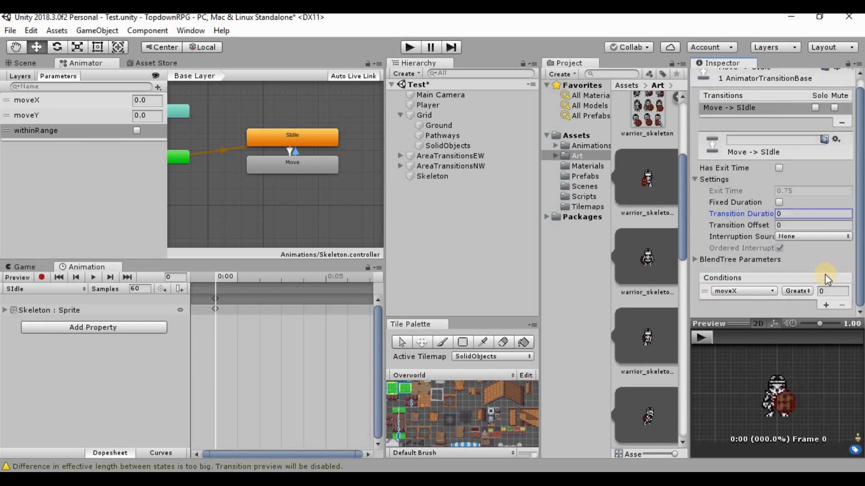
pyautogui.click(762, 290)
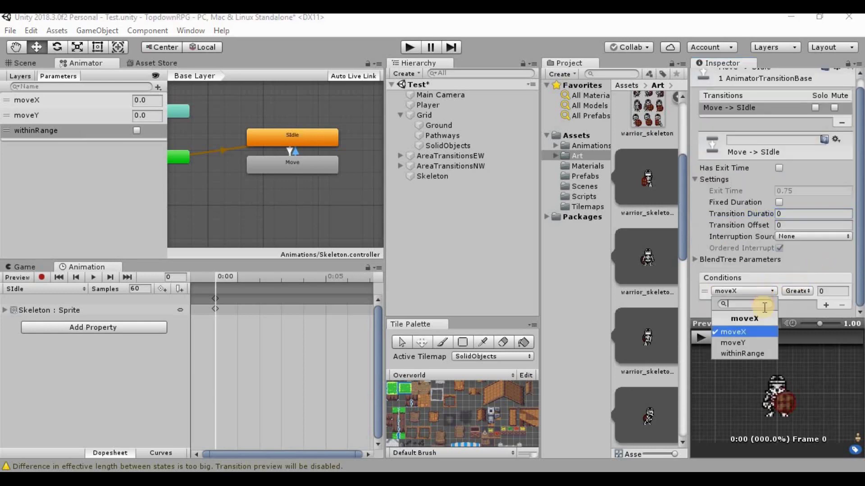
pyautogui.click(755, 352)
pyautogui.click(792, 292)
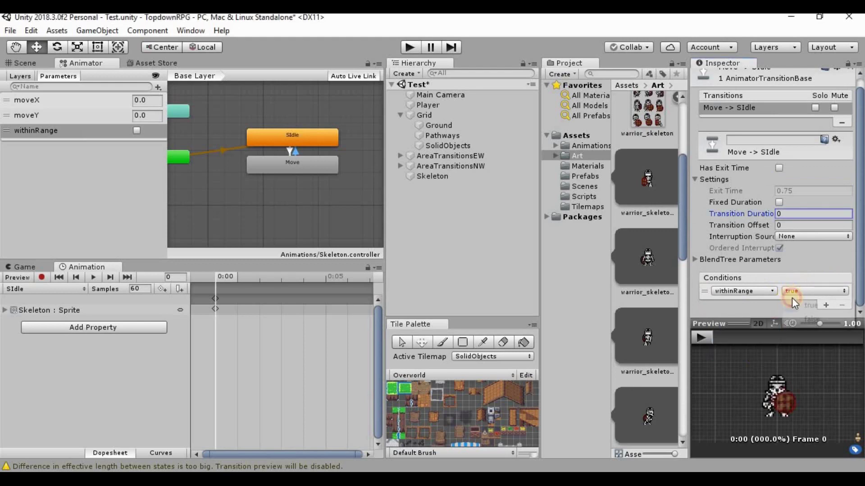
pyautogui.click(790, 319)
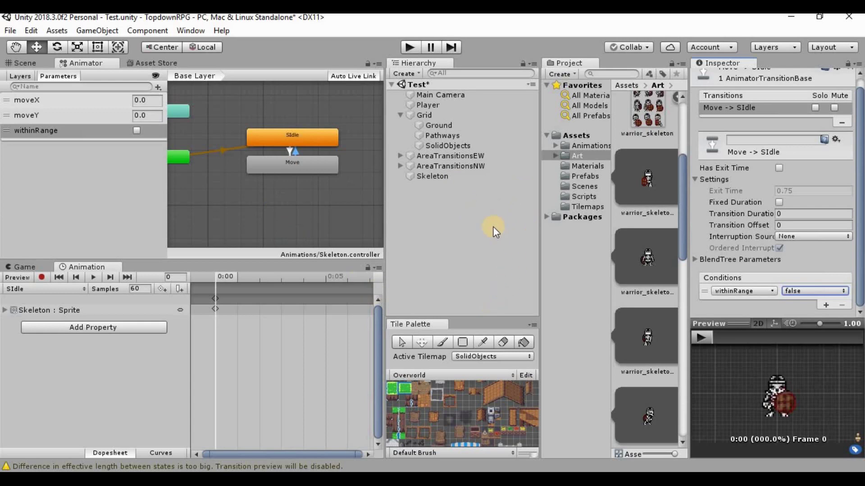
# Step: Move the Move state farther below SIdle in the animator graph
pyautogui.scroll(-3, 263, 194)
pyautogui.moveTo(318, 189); pyautogui.dragTo(264, 169, button='middle')
pyautogui.moveTo(233, 160); pyautogui.dragTo(250, 188)
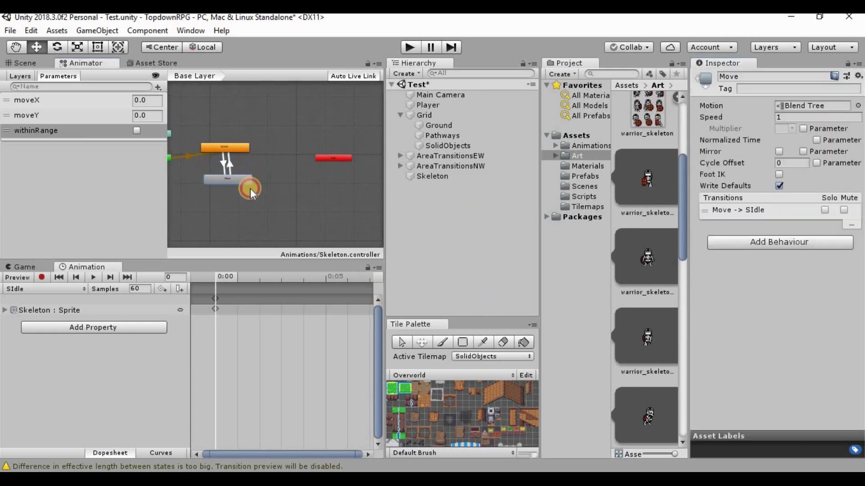
# Step: Open the Move state's blend tree and make it 2D Simple Directional with moveX and moveY as its parameters
pyautogui.doubleClick(228, 178)
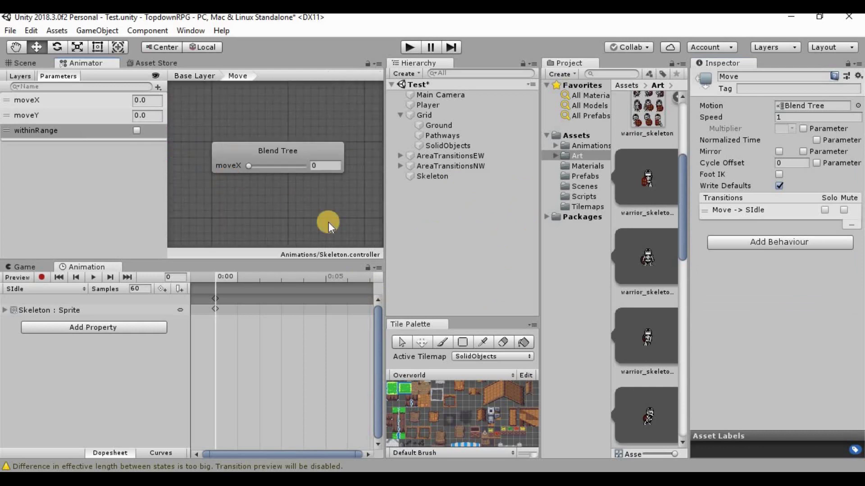
pyautogui.click(289, 154)
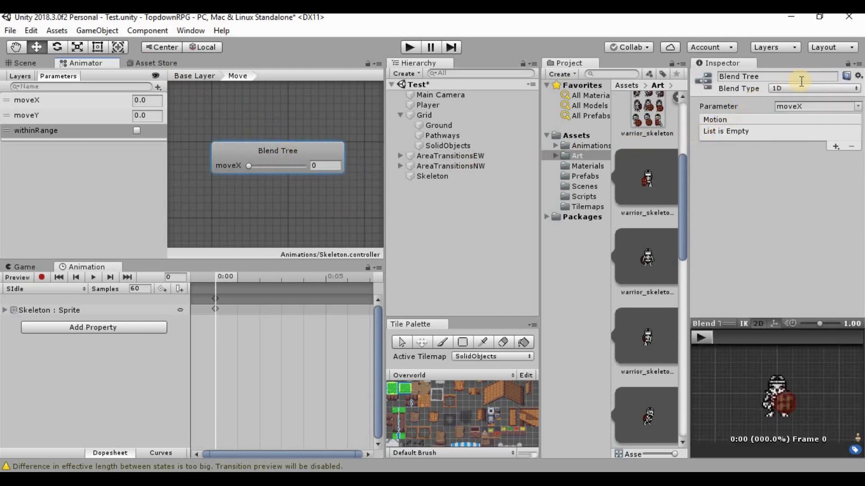
pyautogui.click(781, 92)
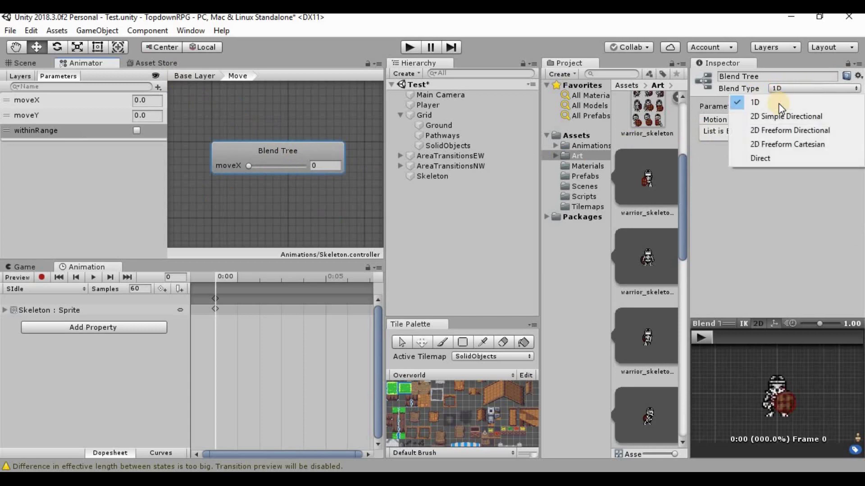
pyautogui.click(775, 114)
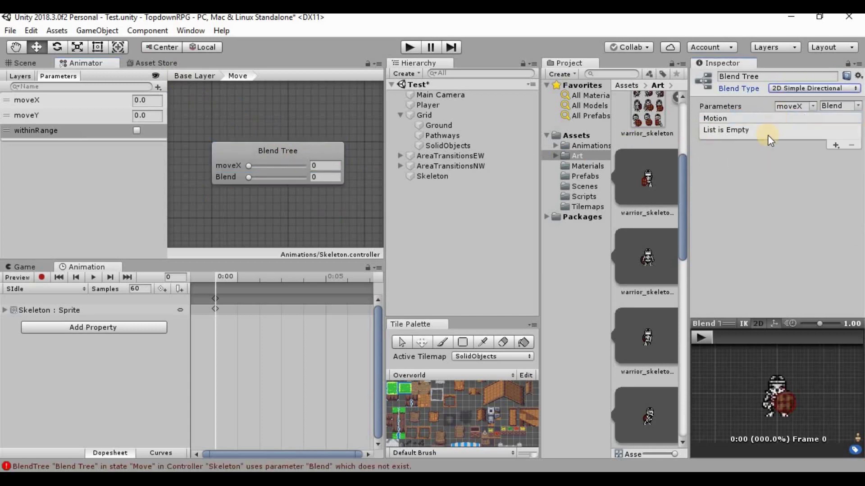
pyautogui.click(850, 105)
pyautogui.click(836, 133)
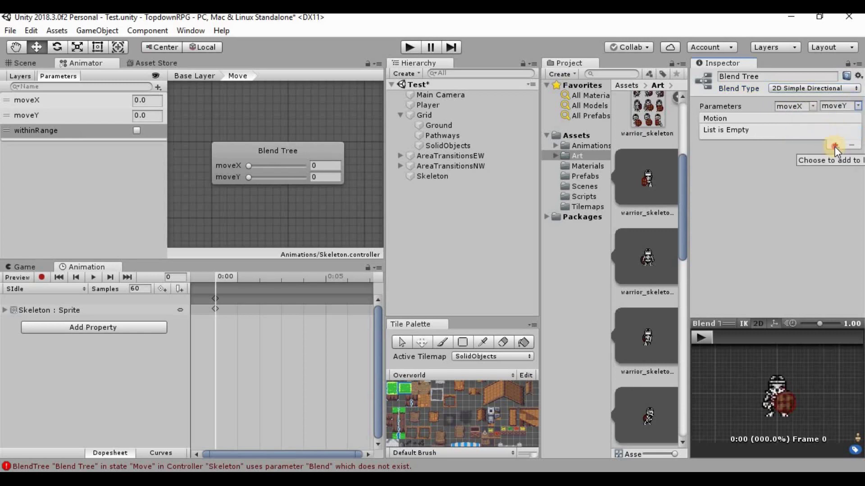
# Step: Add four motion fields to the Move blend tree
pyautogui.click(835, 146)
pyautogui.click(827, 158)
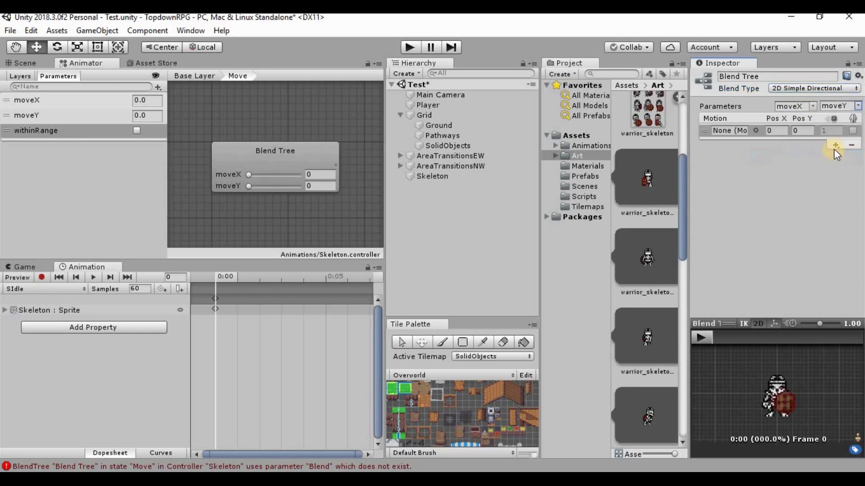
pyautogui.click(834, 145)
pyautogui.click(833, 158)
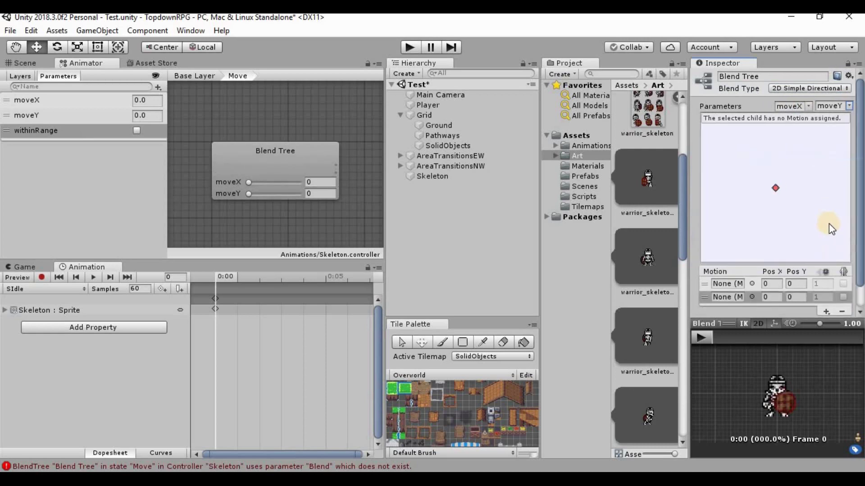
pyautogui.scroll(-2, 828, 224)
pyautogui.click(825, 286)
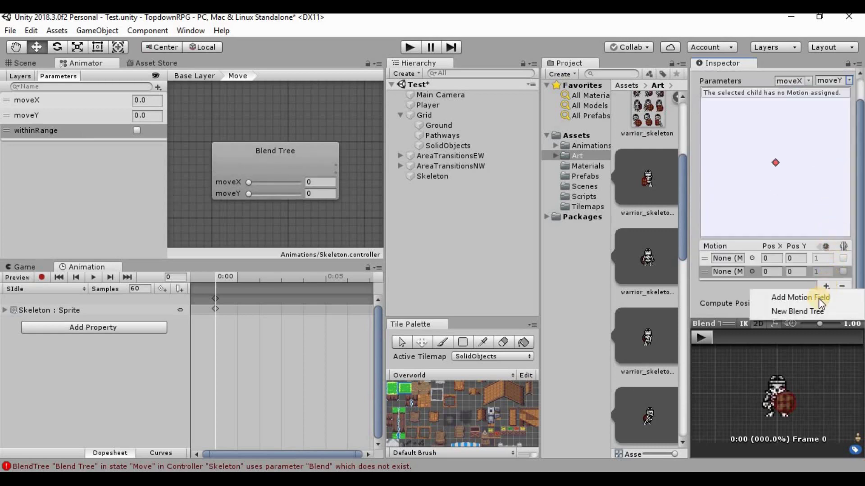
pyautogui.click(818, 297)
pyautogui.scroll(-1, 831, 278)
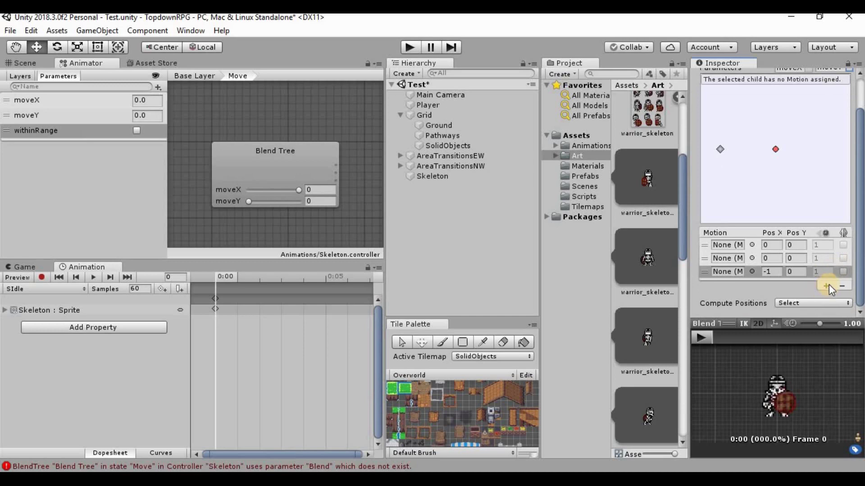
pyautogui.click(825, 287)
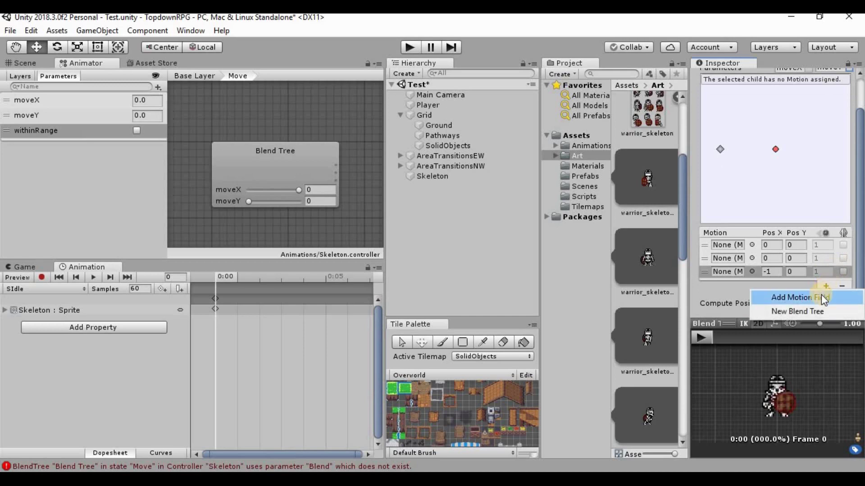
pyautogui.click(821, 297)
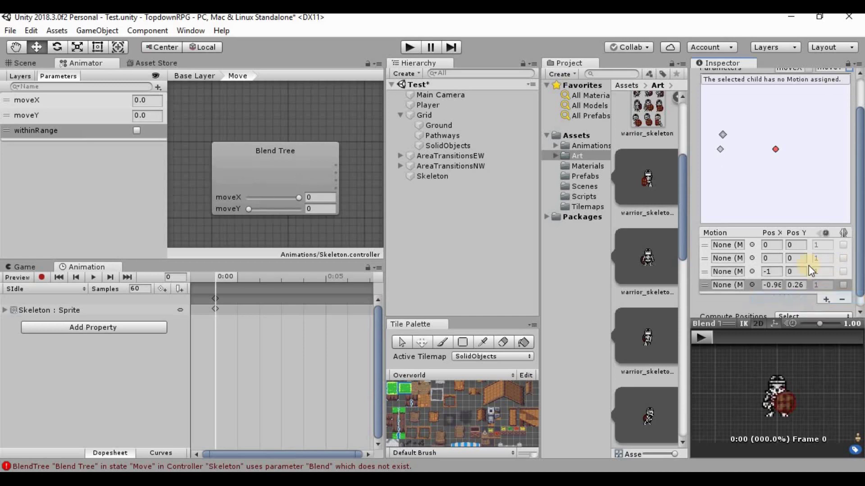
# Step: Assign SWalkDown, SWalkLeft, SWalkRight and SWalkUp in that order to the blend tree's four motion fields
pyautogui.click(752, 245)
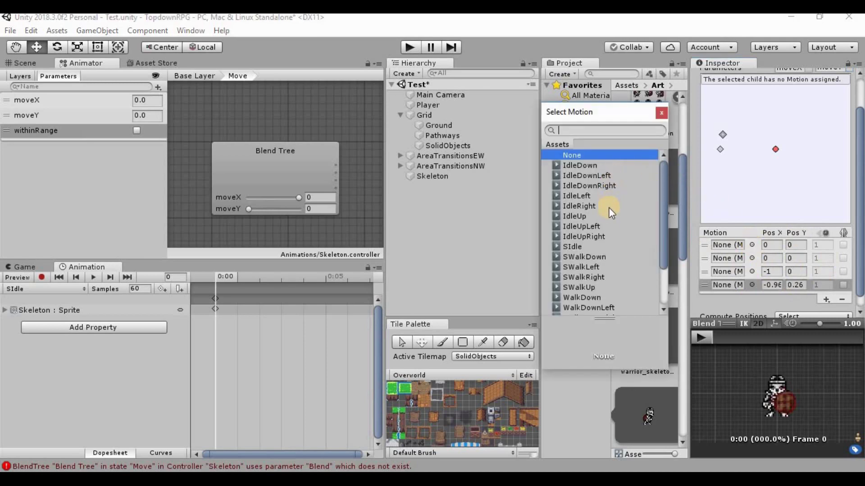
pyautogui.click(594, 256)
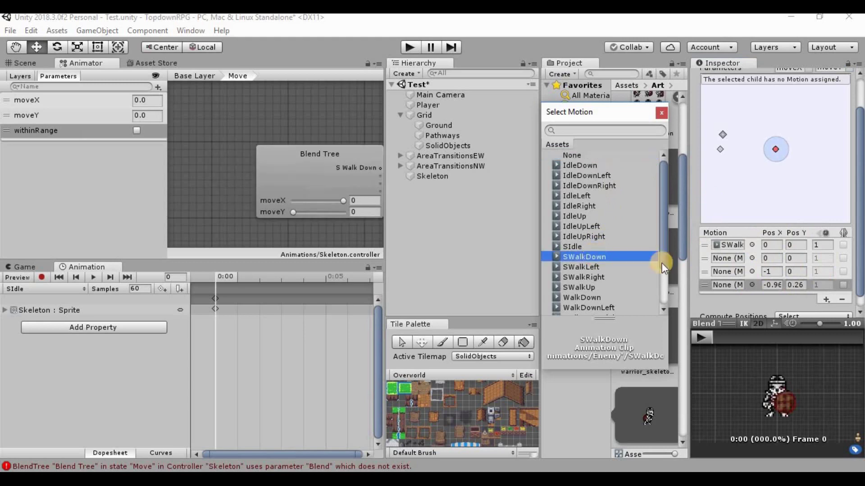
pyautogui.click(752, 258)
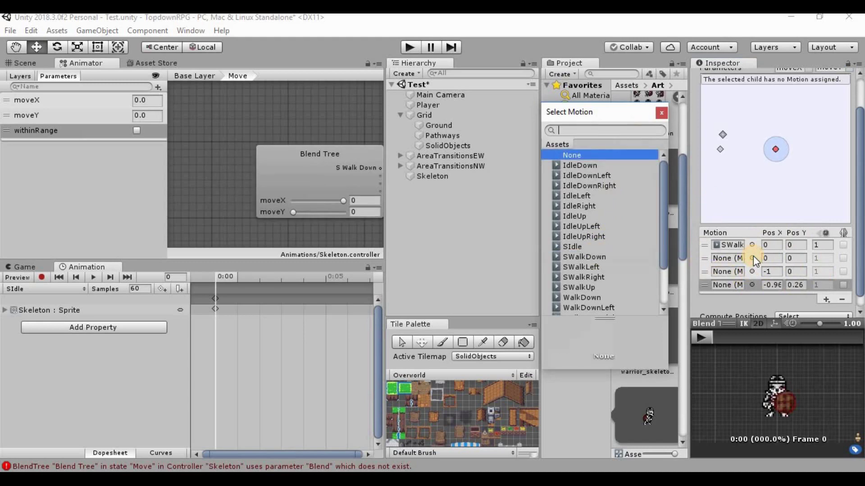
pyautogui.click(608, 266)
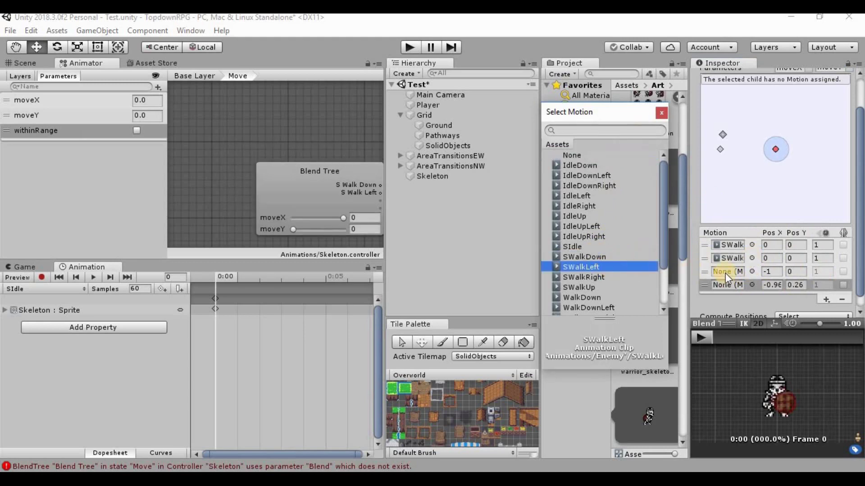
pyautogui.click(752, 271)
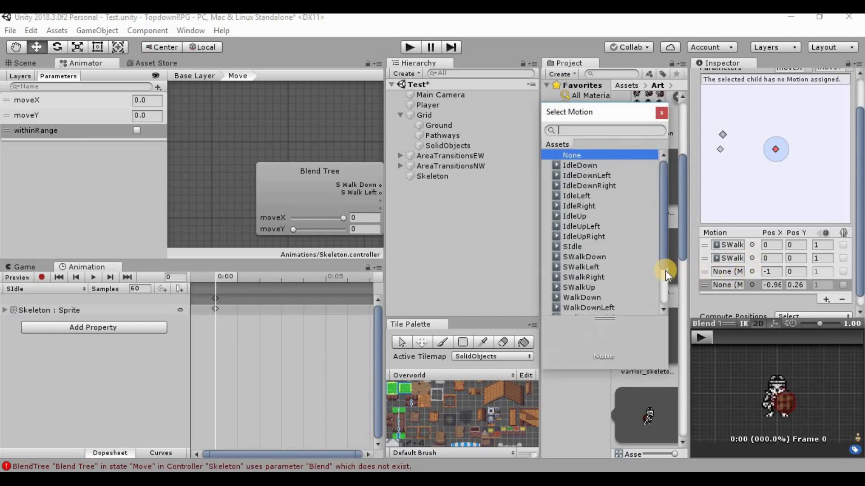
pyautogui.click(584, 277)
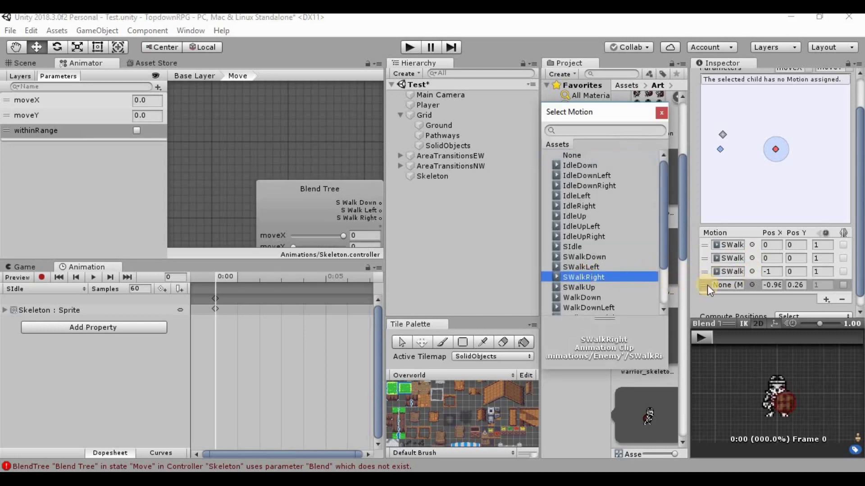
pyautogui.click(753, 284)
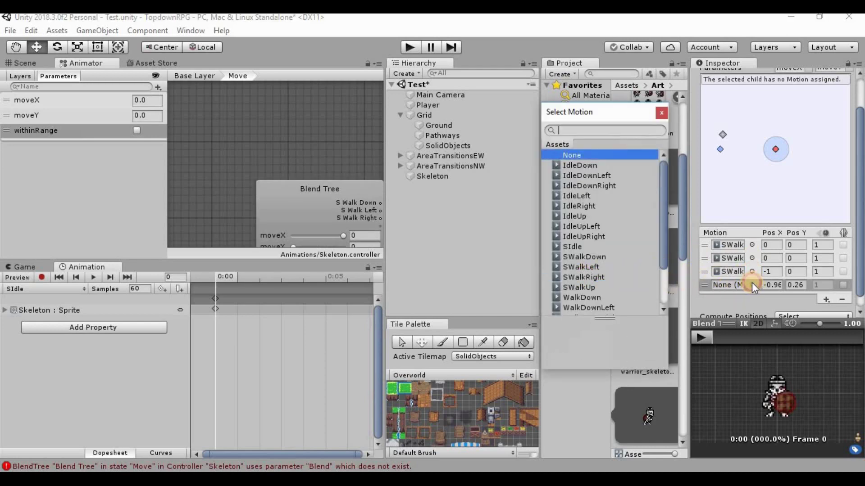
pyautogui.click(615, 287)
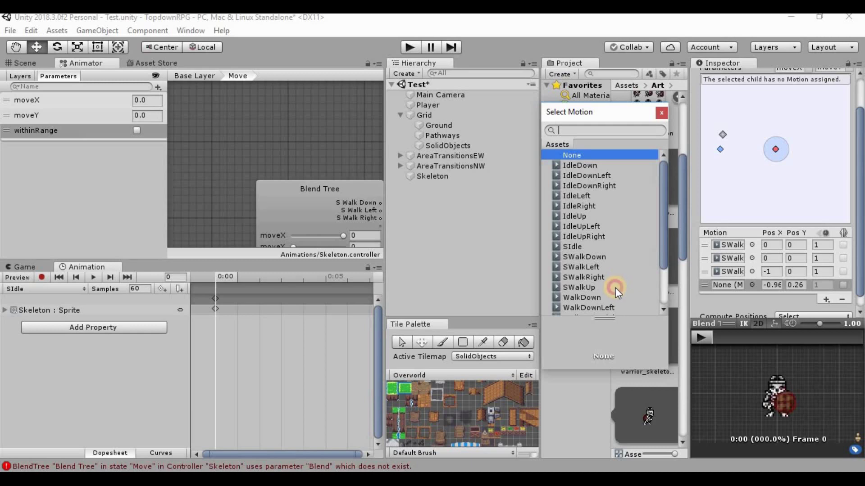
pyautogui.click(659, 115)
# Step: Widen the blend tree settings and position SWalkDown at X 0, Y -0.1 and SWalkLeft at X -0.1, Y 0
pyautogui.moveTo(689, 143); pyautogui.dragTo(621, 143)
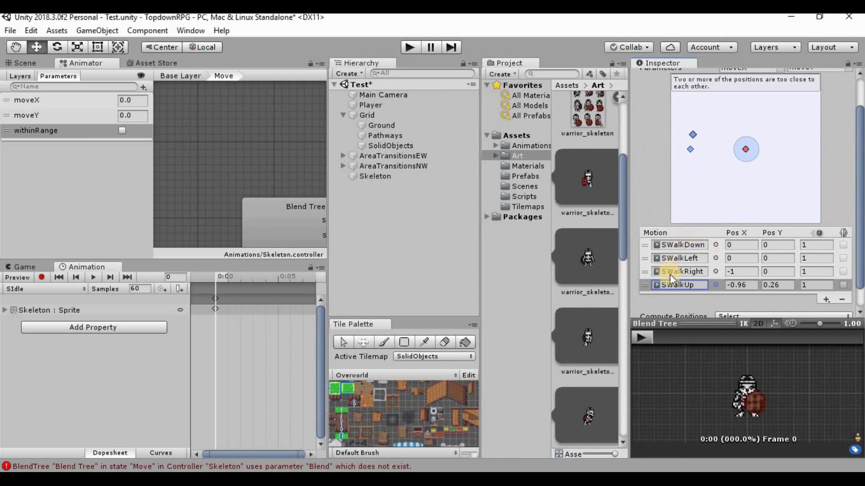
pyautogui.click(749, 246)
pyautogui.write('0')
pyautogui.press('Tab')
pyautogui.write('-0.1')
pyautogui.click(730, 259)
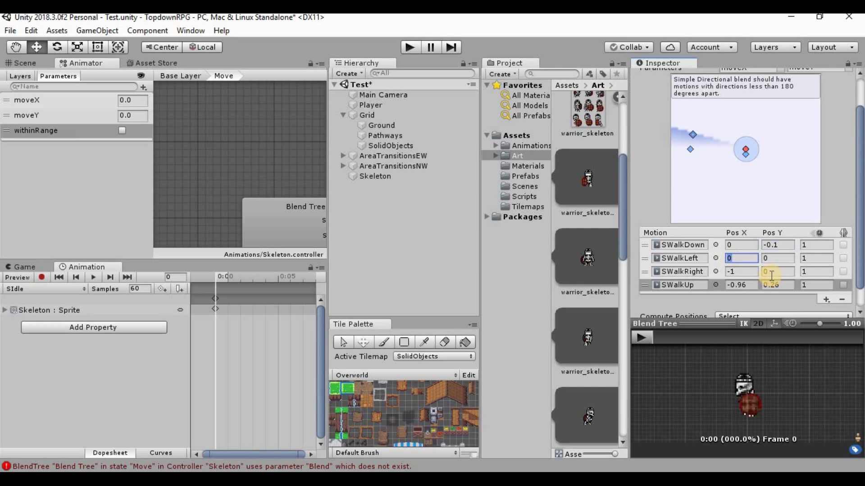
pyautogui.write('0')
pyautogui.write('-0.1')
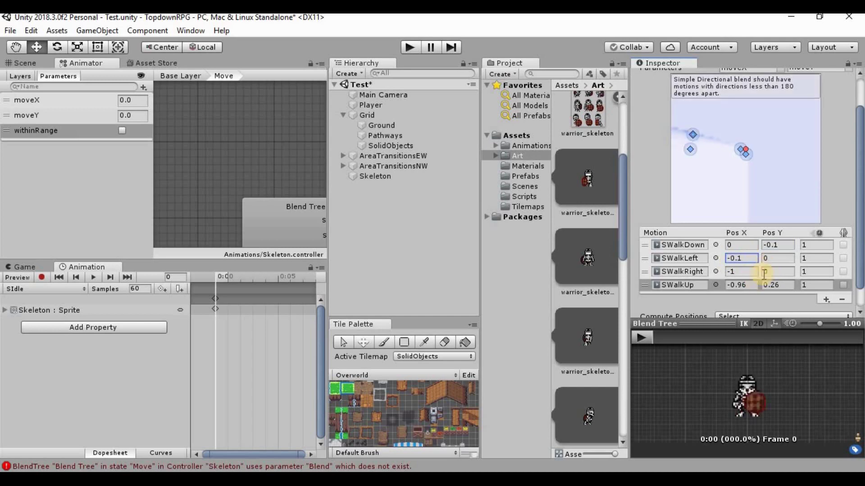
# Step: Set SWalkRight's X position to 0.1 and place SWalkUp at X 0, Y 0.1 in the blend tree
pyautogui.press('Tab')
pyautogui.press('Tab')
pyautogui.press('Tab')
pyautogui.press('Tab')
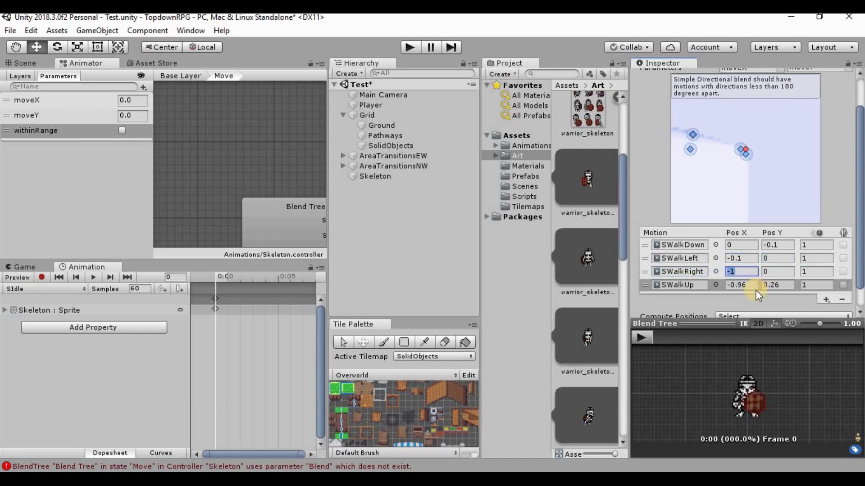
pyautogui.write('.1')
pyautogui.press('Tab')
pyautogui.press('Tab')
pyautogui.press('Tab')
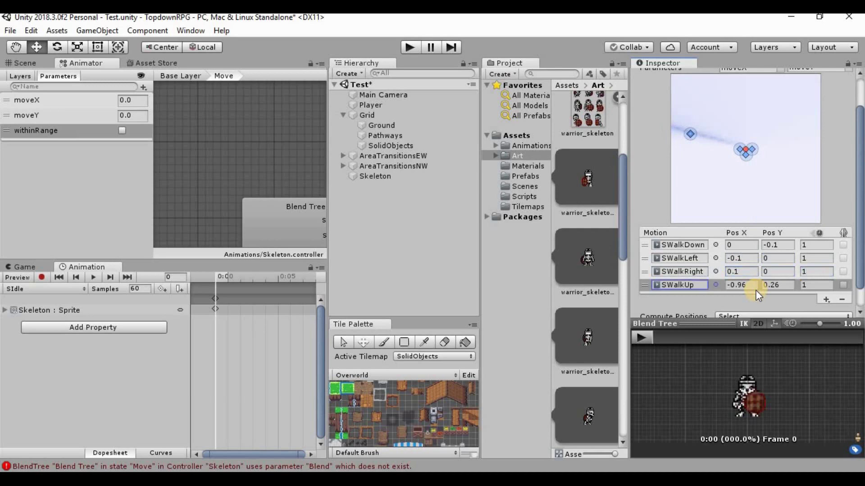
pyautogui.press('Tab')
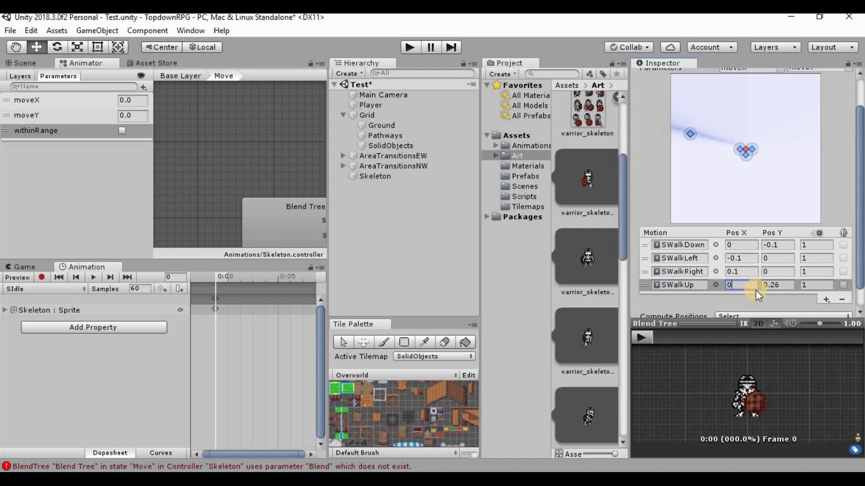
pyautogui.press('Tab')
pyautogui.write('0.1')
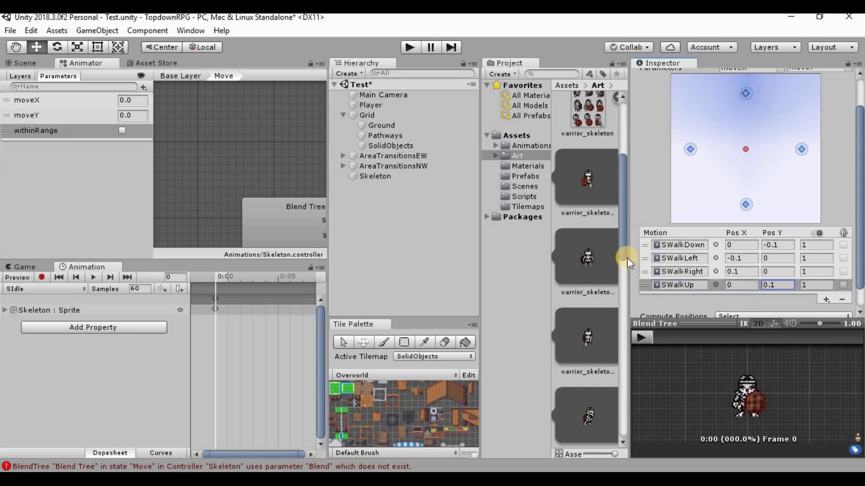
# Step: Review the finished Move blend tree graph, the Skeleton object's components and the Game view
pyautogui.moveTo(212, 192); pyautogui.dragTo(252, 194, button='middle')
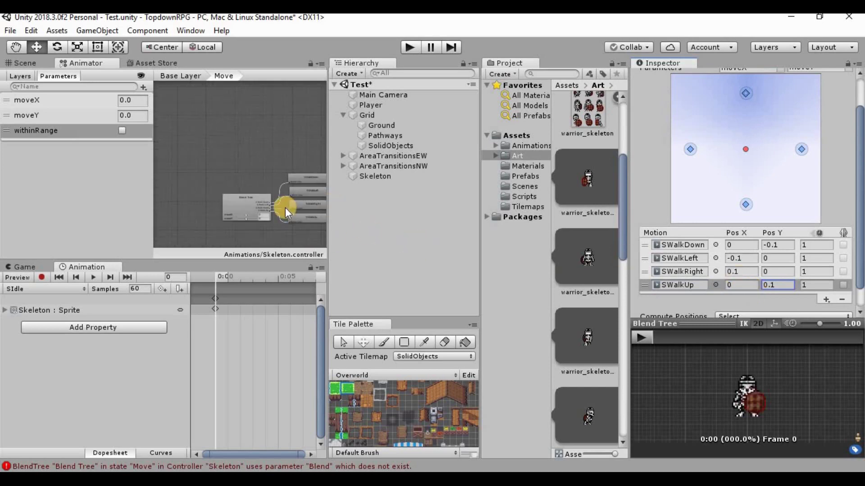
pyautogui.scroll(-3, 286, 207)
pyautogui.moveTo(216, 154); pyautogui.dragTo(265, 200, button='middle')
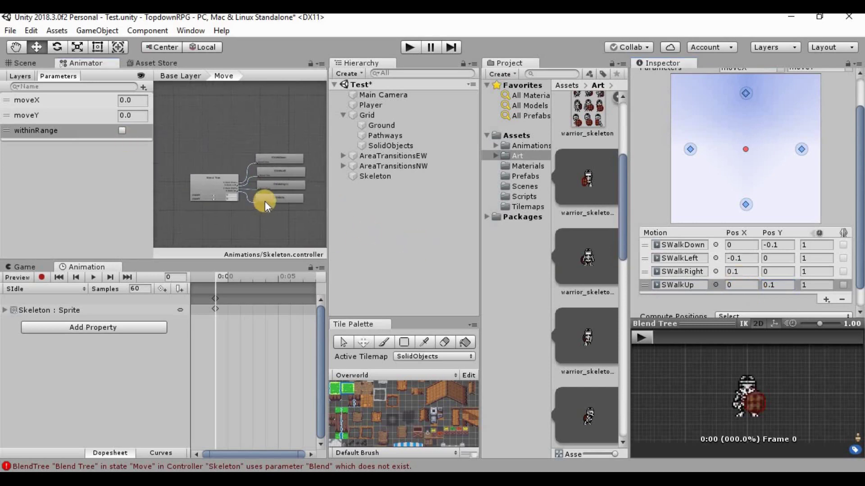
pyautogui.click(384, 176)
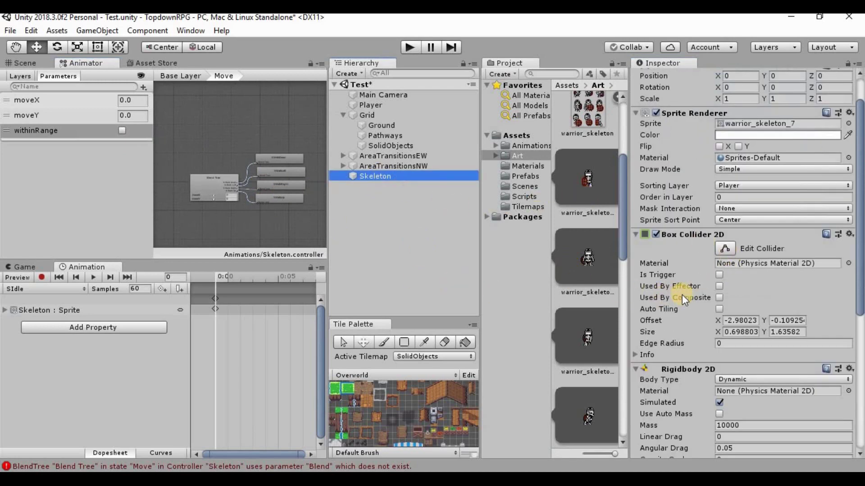
pyautogui.scroll(-5, 682, 297)
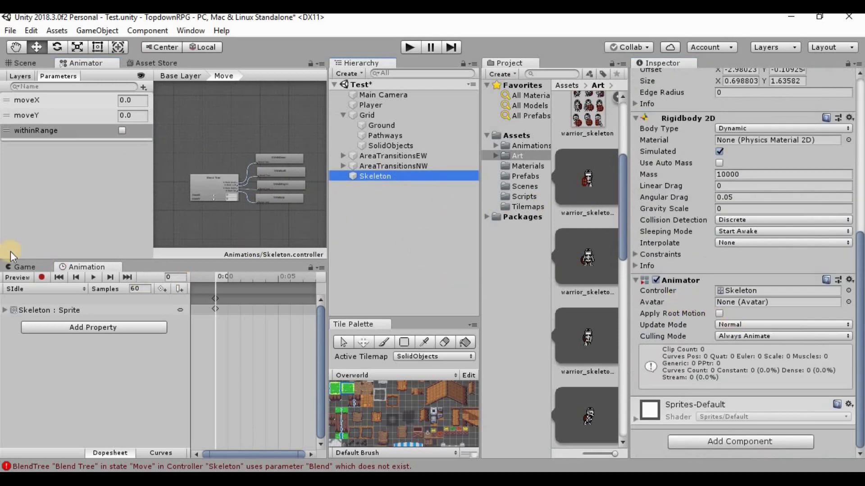
pyautogui.click(25, 271)
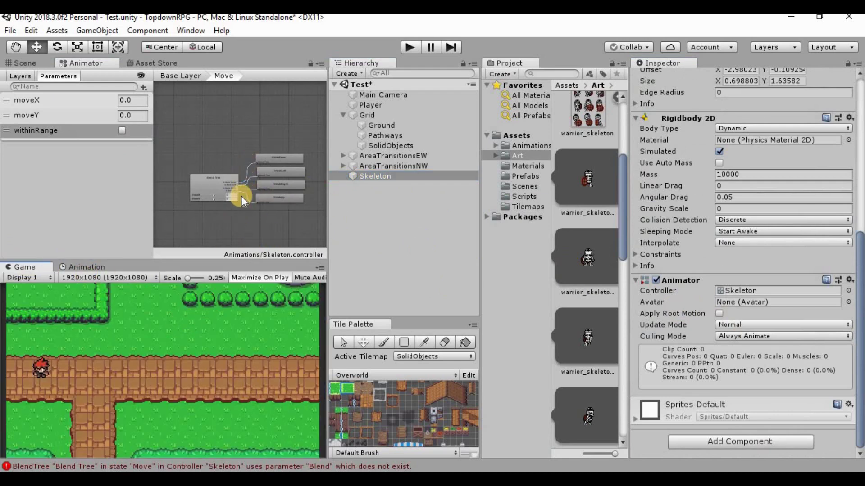
pyautogui.scroll(-2, 242, 196)
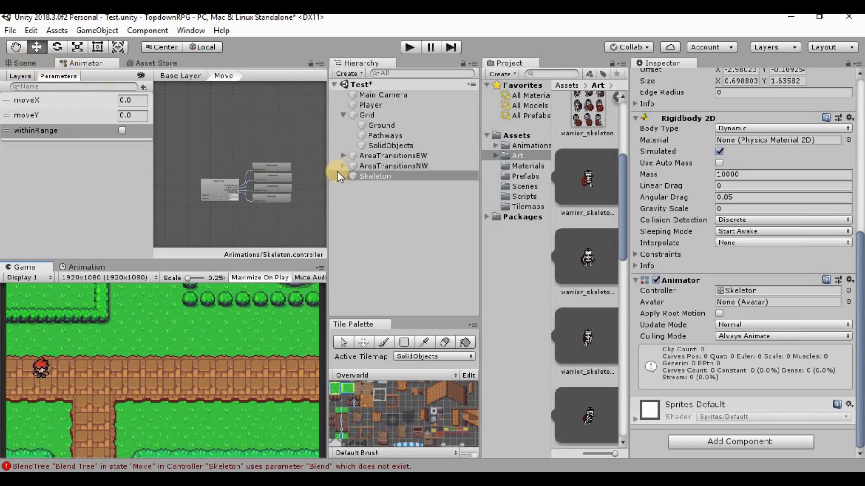
pyautogui.click(361, 177)
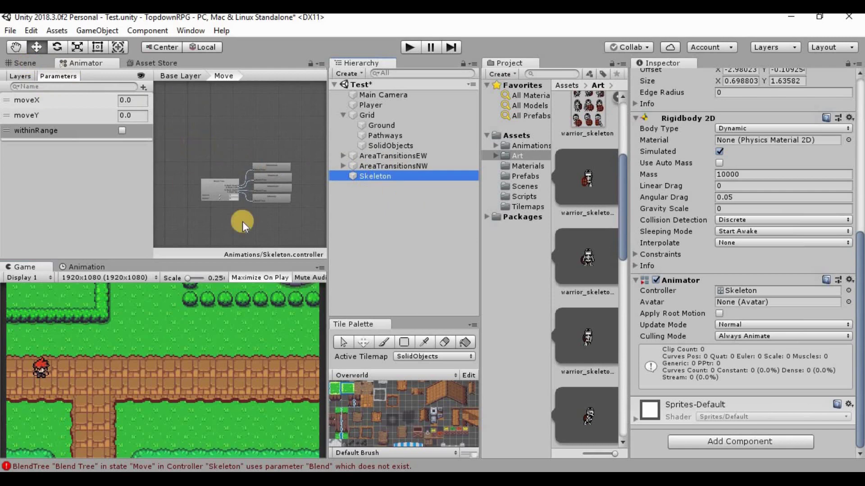